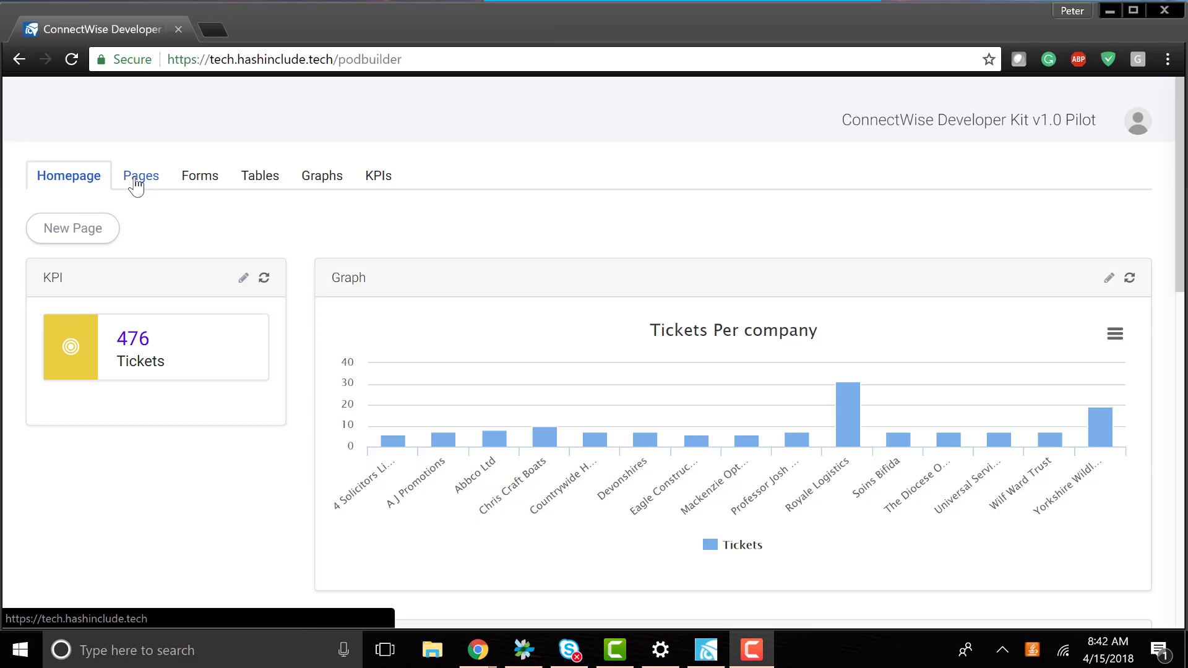
# - Create a new KPI with company ConnectWise, product Manage and module Service as its API source
pyautogui.click(375, 183)
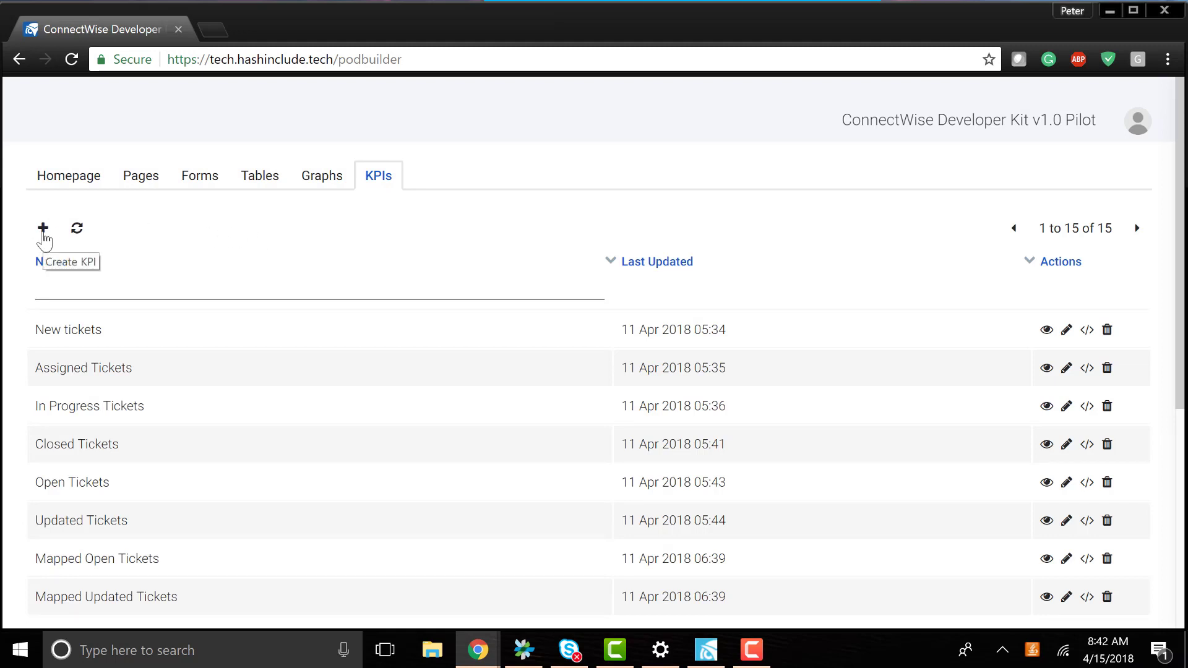
pyautogui.click(43, 235)
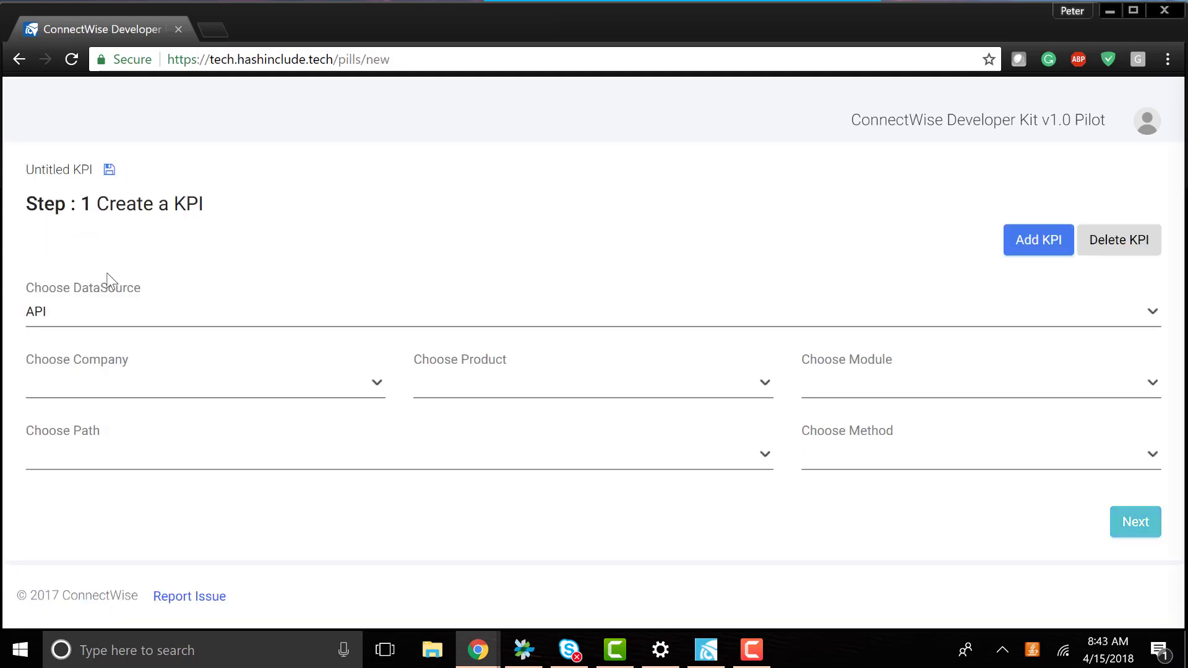
pyautogui.click(177, 385)
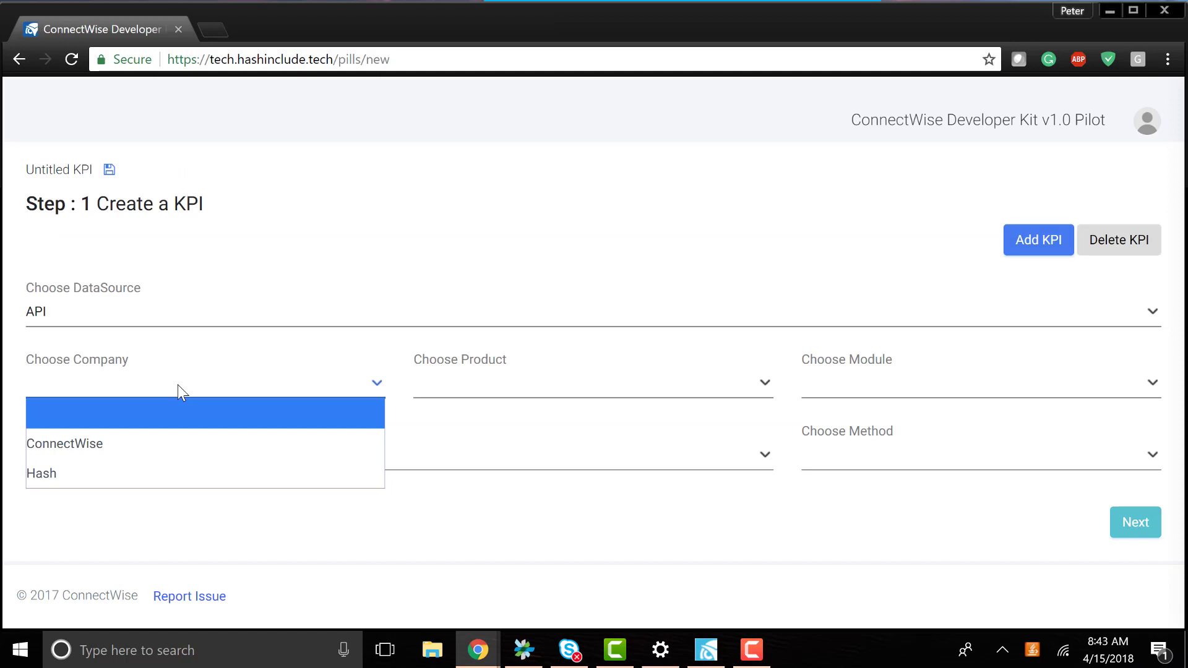
pyautogui.click(156, 442)
pyautogui.click(569, 386)
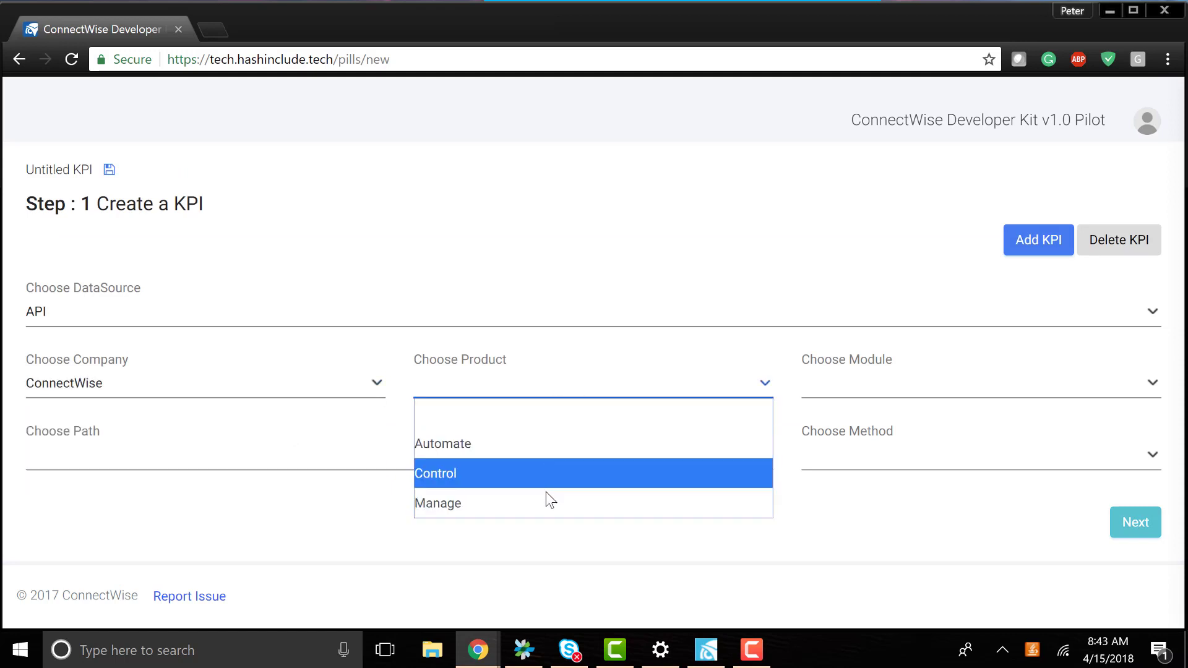
pyautogui.click(546, 495)
pyautogui.click(920, 384)
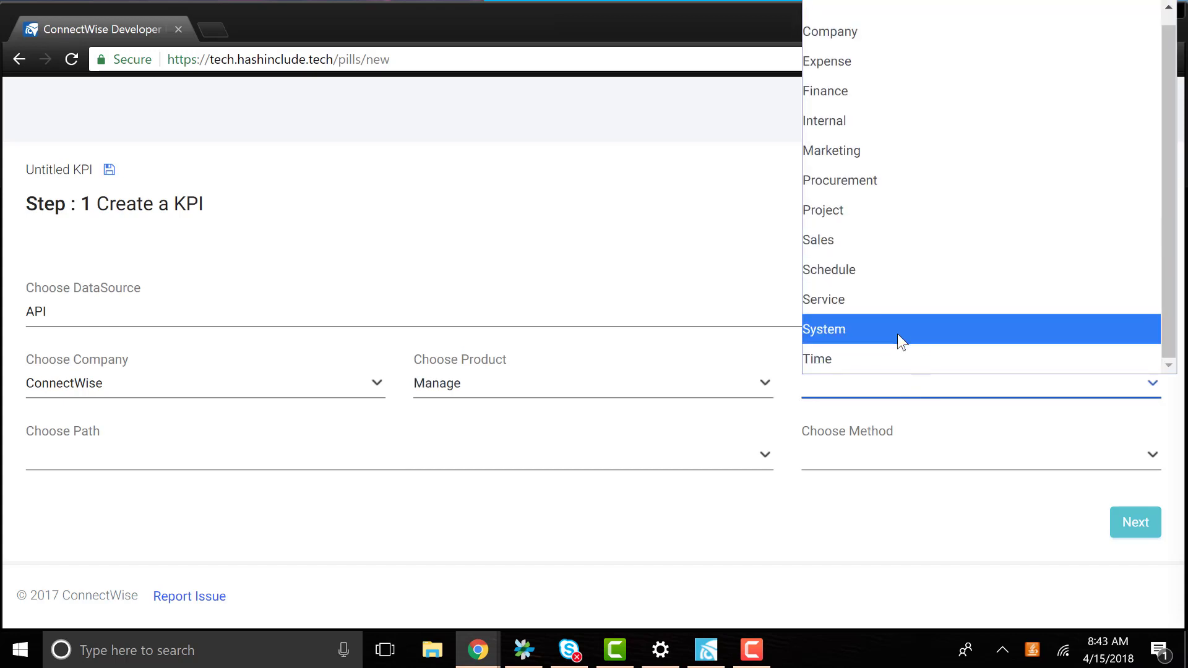
pyautogui.click(884, 299)
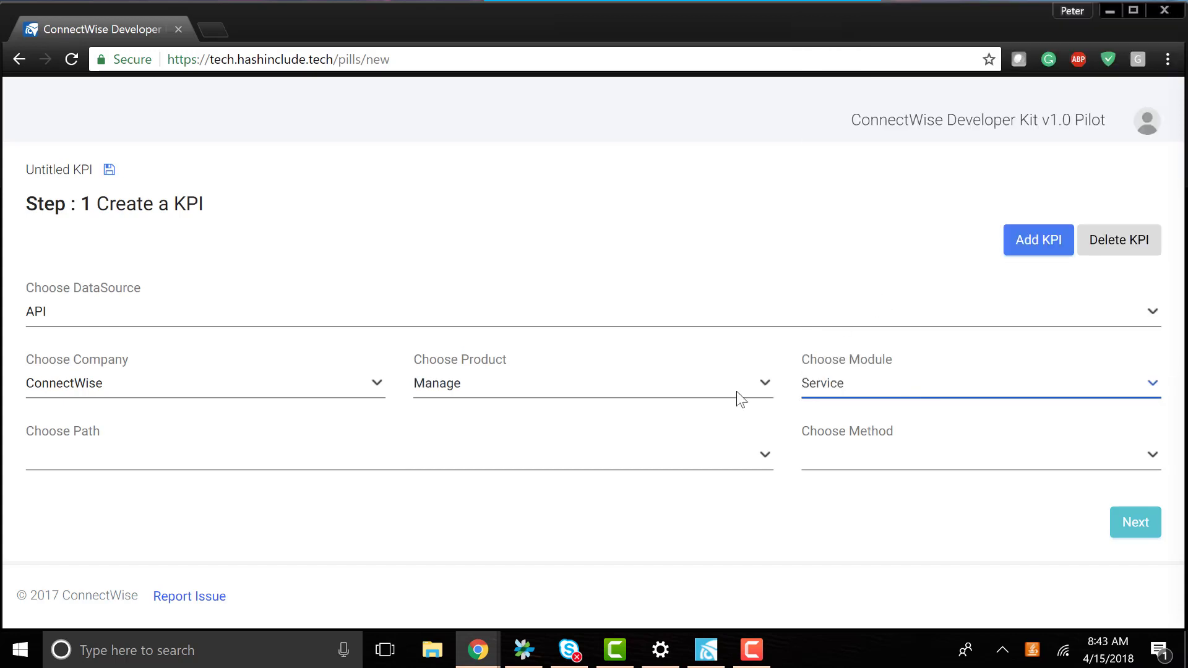
# - Set the KPI's API path to /service/tickets/count
pyautogui.click(528, 458)
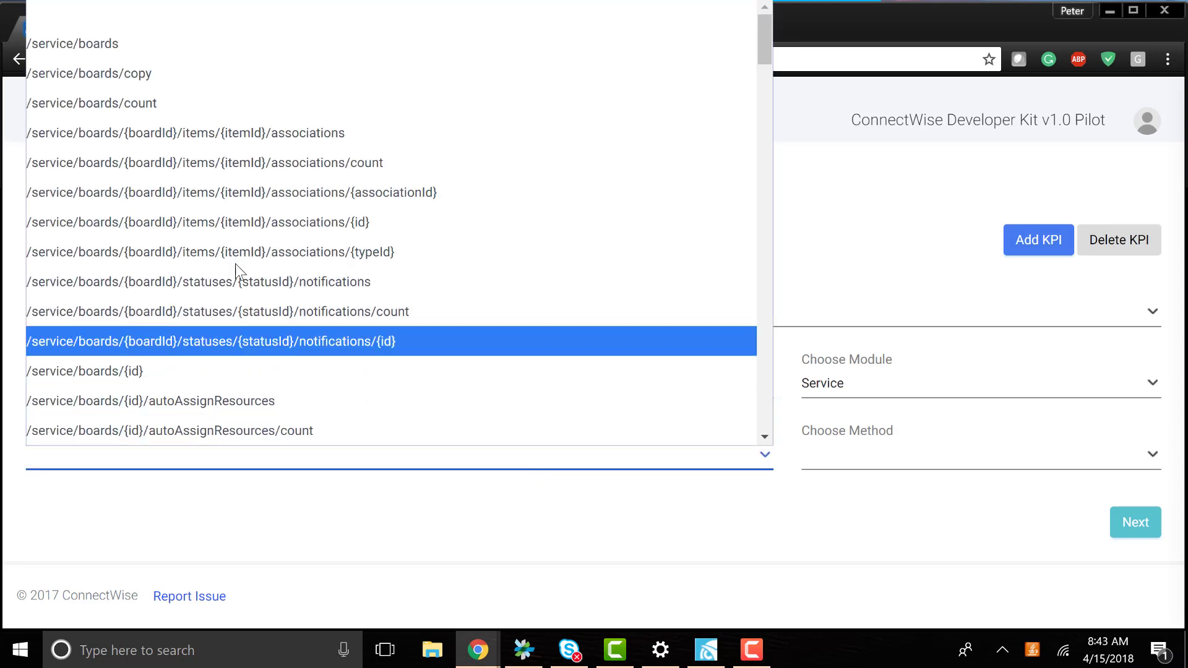
pyautogui.scroll(-20, 235, 264)
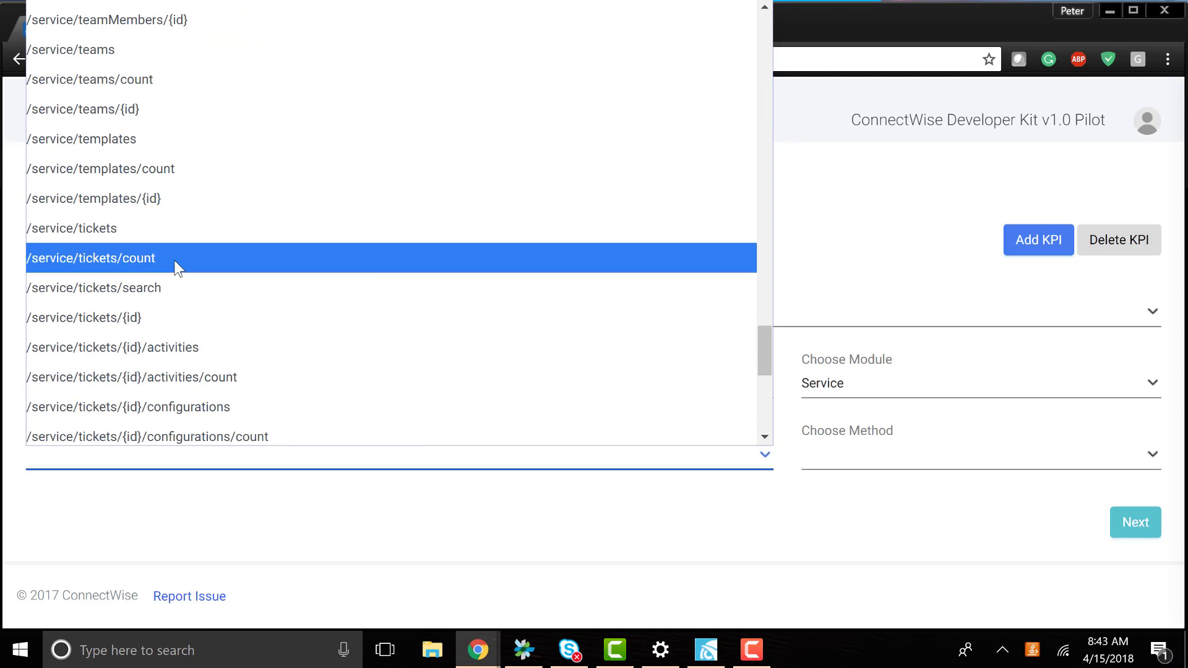
pyautogui.click(173, 259)
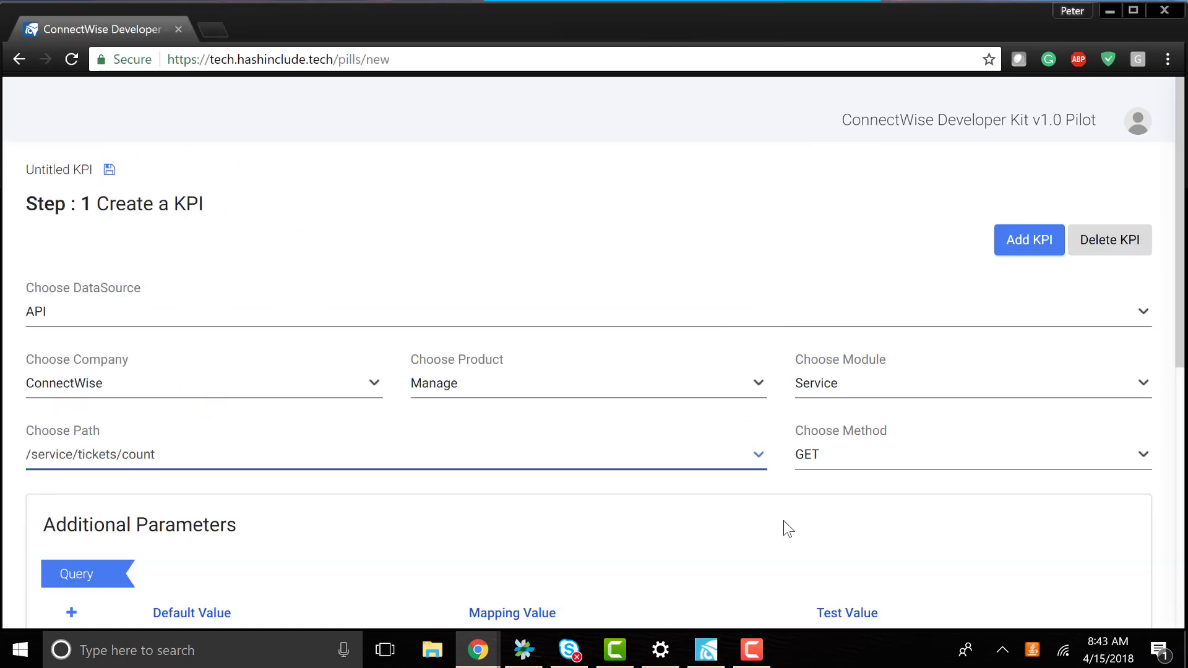
# - Add the existing key "conditions" as a query parameter of the KPI
pyautogui.scroll(-2, 778, 539)
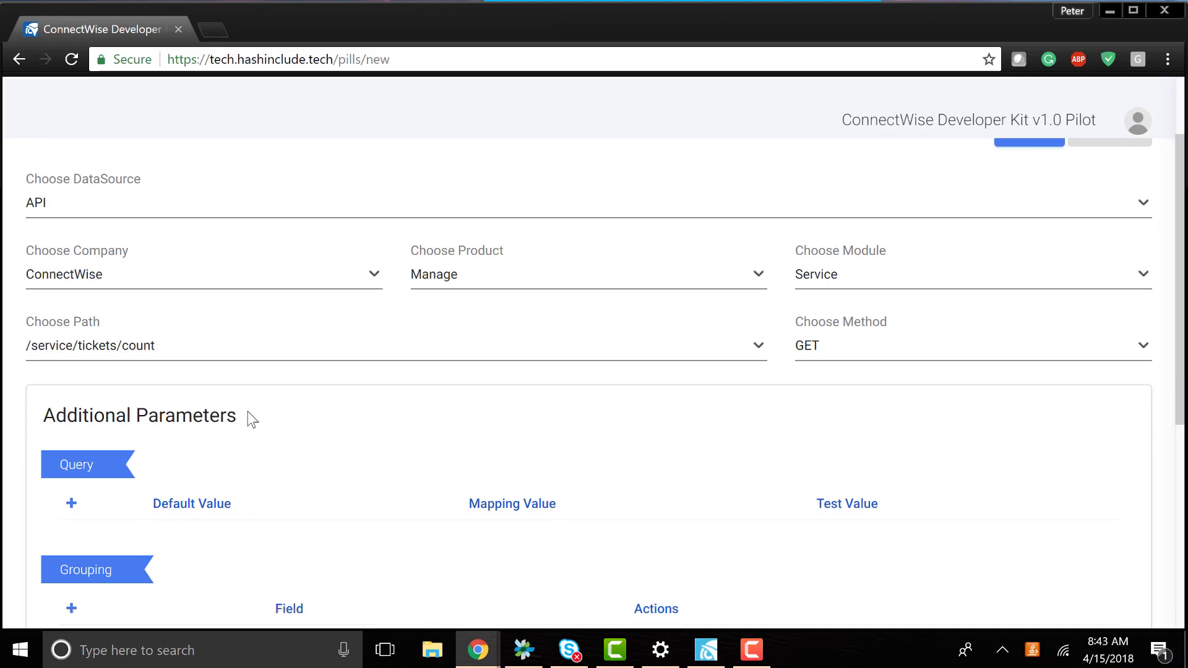
pyautogui.click(71, 504)
pyautogui.click(492, 221)
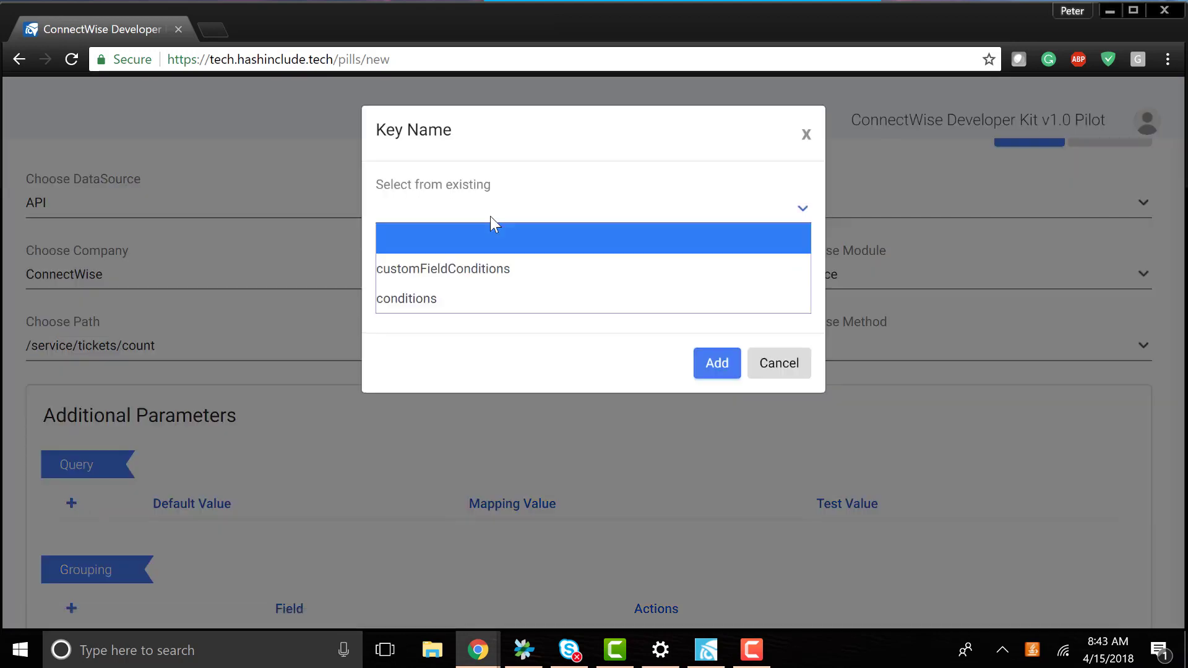
pyautogui.press('Down')
pyautogui.press('Down')
pyautogui.press('Return')
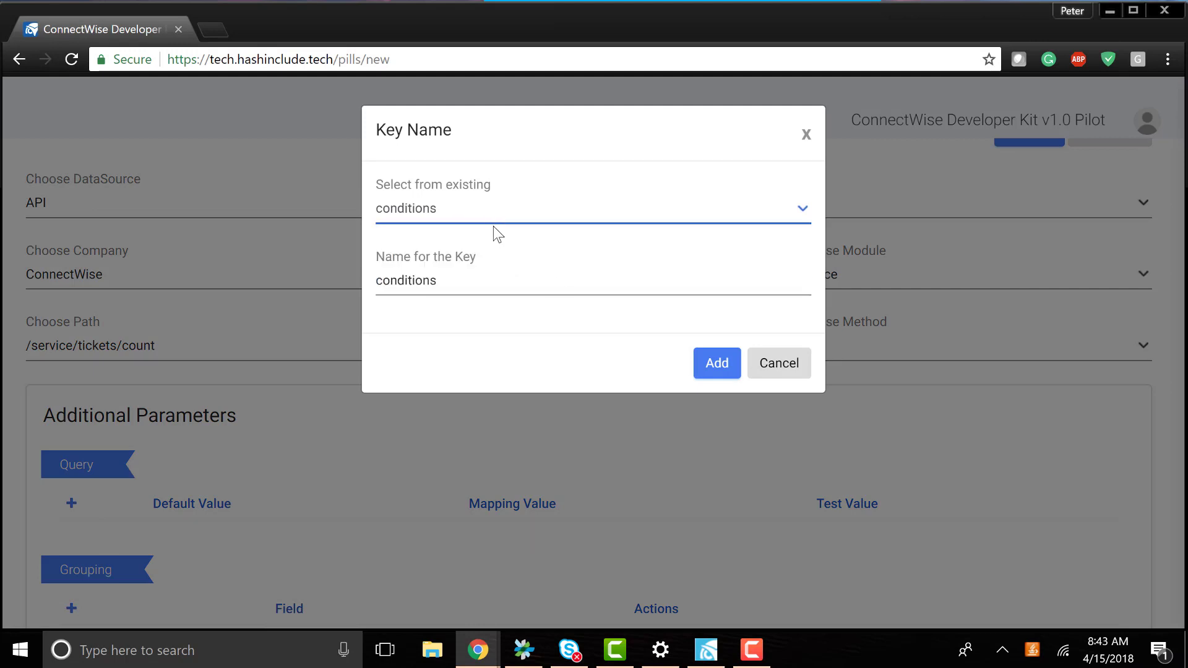
pyautogui.click(730, 371)
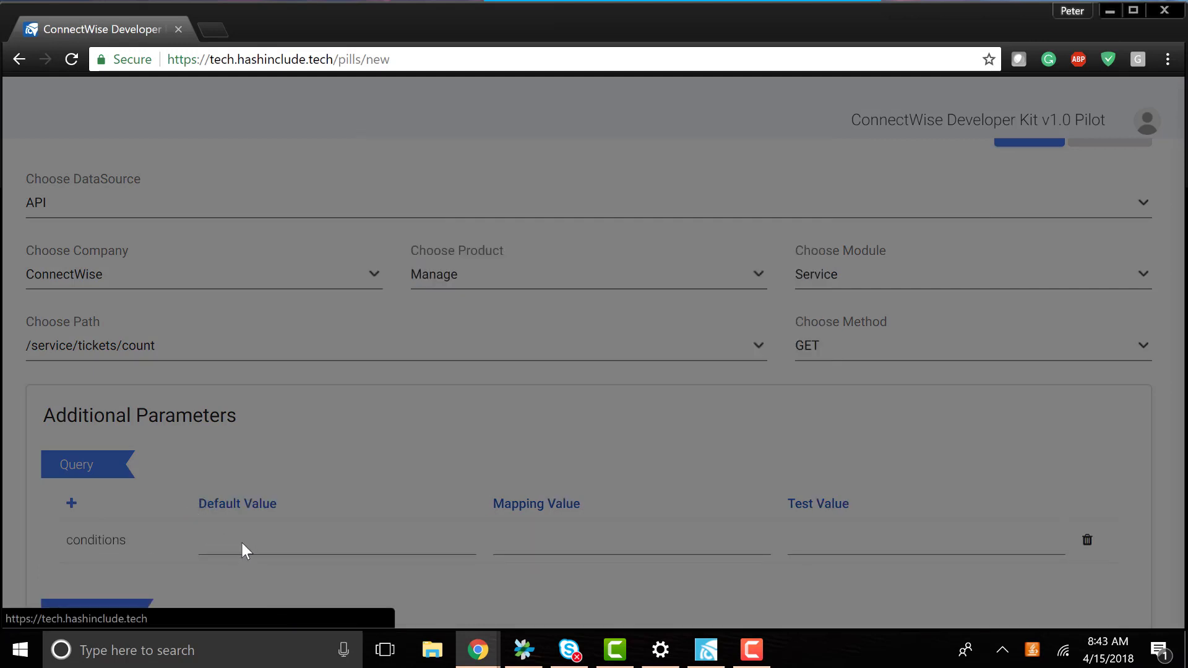
# - Set the default value of the conditions parameter to "customerUpdatedFlag = True and isInSLA = True"
pyautogui.click(242, 545)
pyautogui.write('customer')
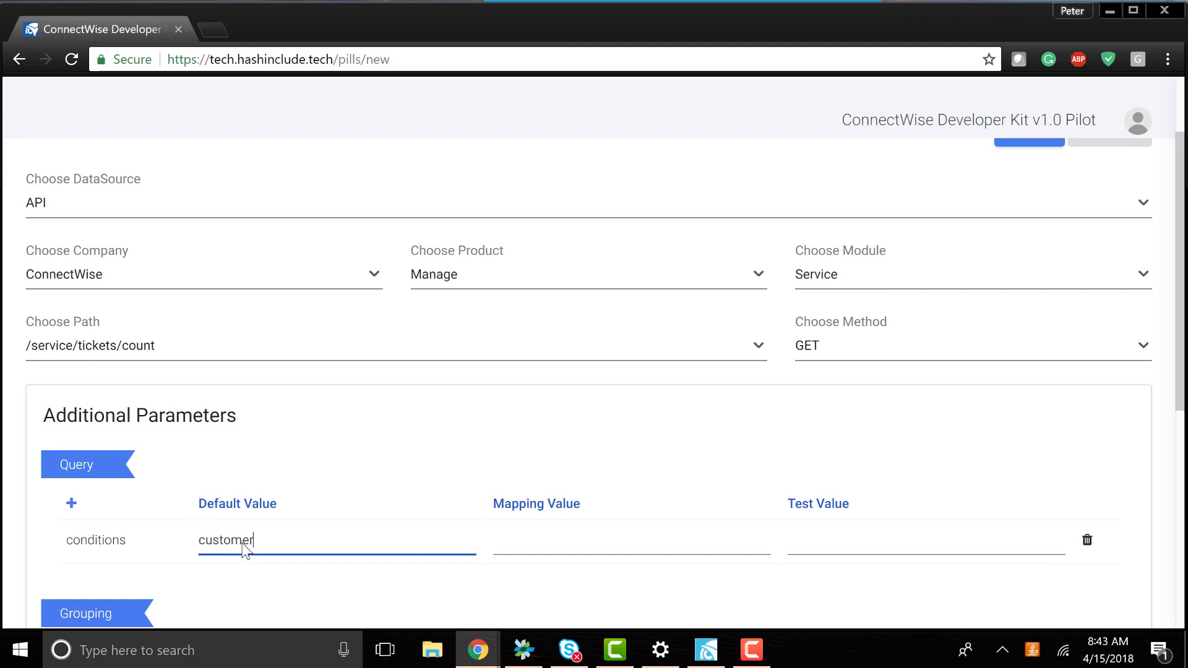
pyautogui.write('UpdatedFlag = Tr')
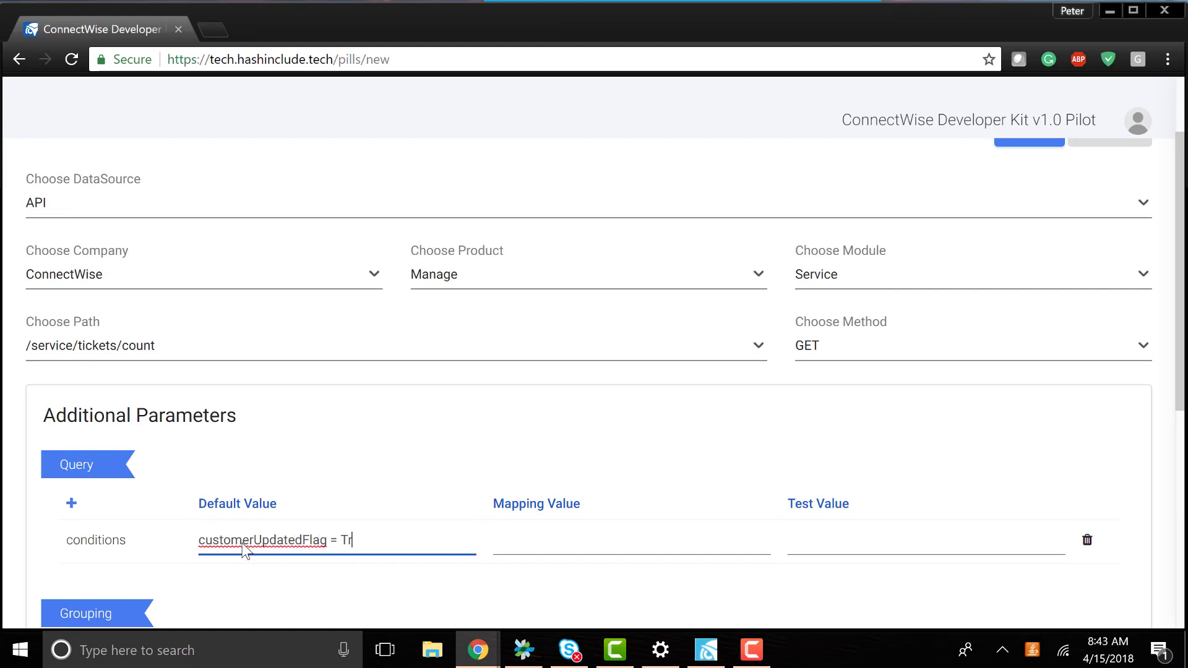
pyautogui.write('ue and isInSLA ')
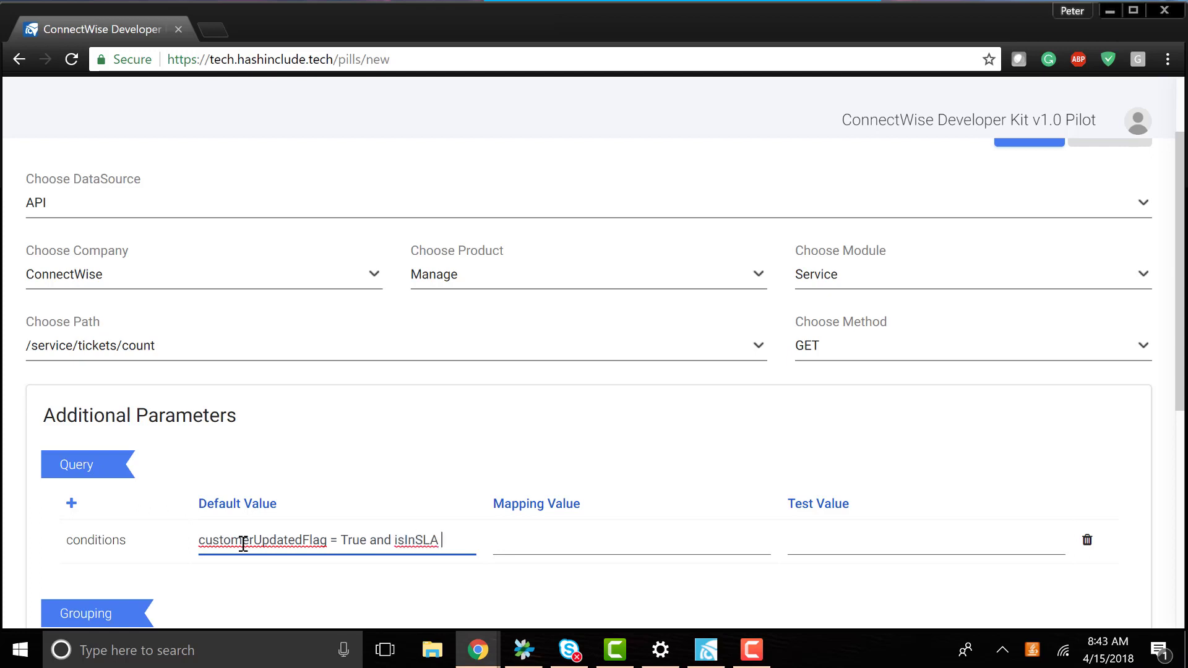
pyautogui.write('= True')
pyautogui.press('BackSpace')
pyautogui.press('BackSpace')
pyautogui.press('BackSpace')
pyautogui.write('t')
pyautogui.press('BackSpace')
pyautogui.write('rue')
# - Copy the conditions parameter's default value into its test value
pyautogui.hotkey('ctrl', 'a')
pyautogui.hotkey('ctrl', 'c')
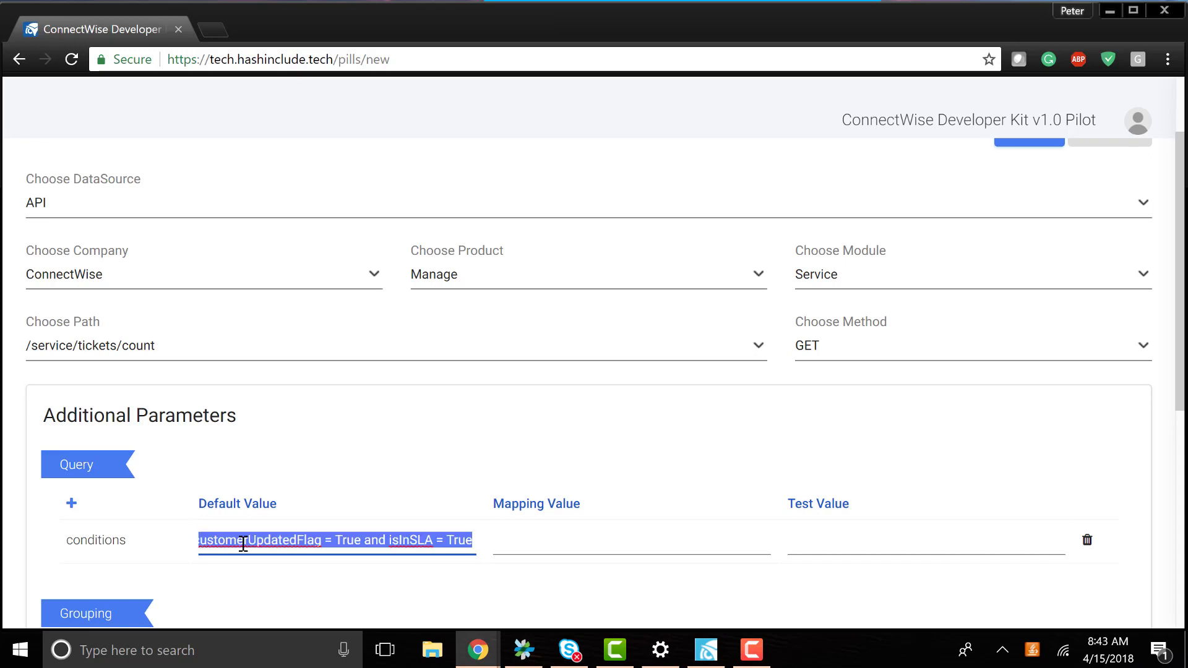
pyautogui.click(863, 544)
pyautogui.hotkey('ctrl', 'v')
pyautogui.click(859, 577)
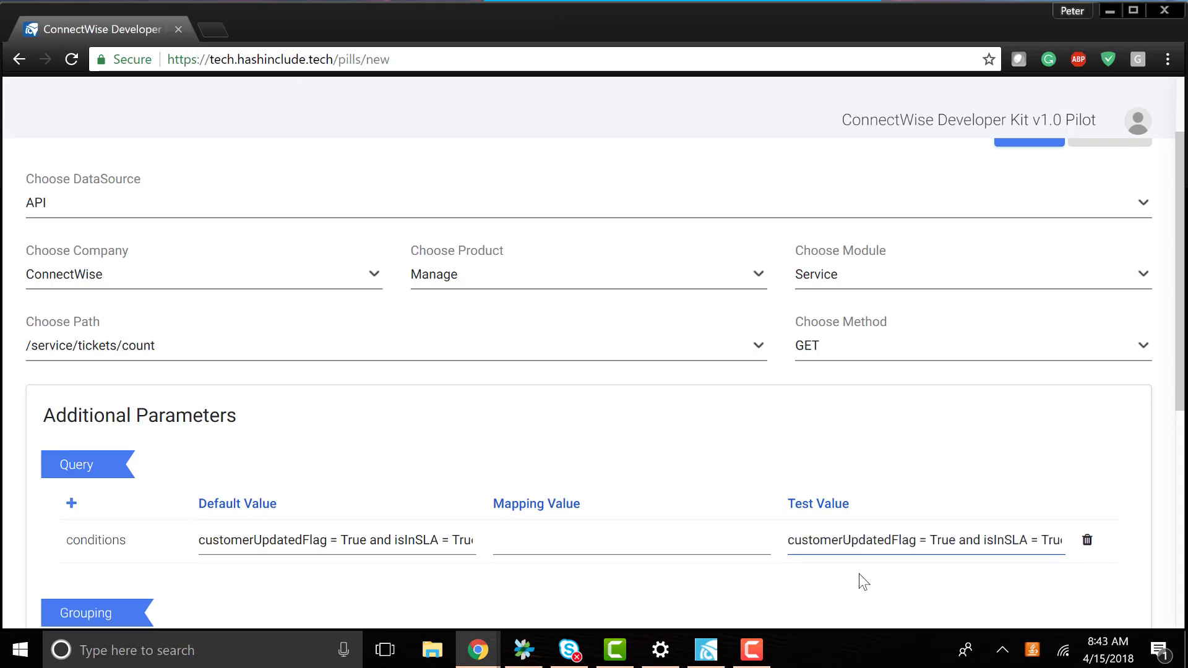
# - Continue to step 2 of the KPI and open the styling configuration of the /service/tickets/count item
pyautogui.scroll(-7, 859, 584)
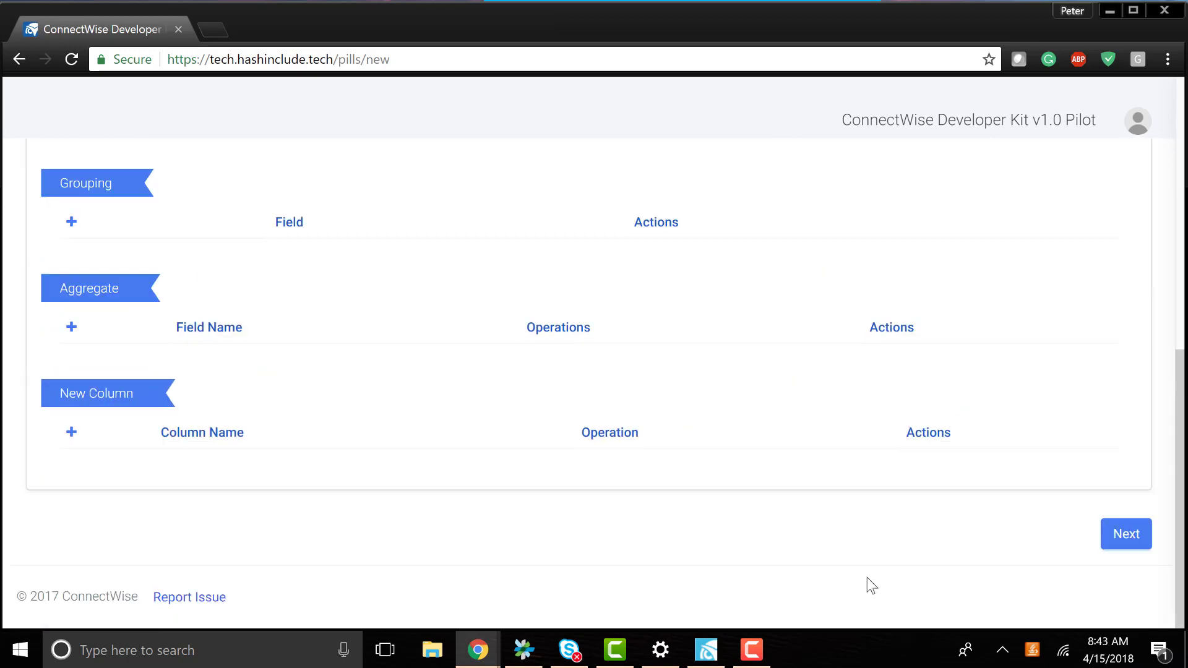
pyautogui.click(1139, 533)
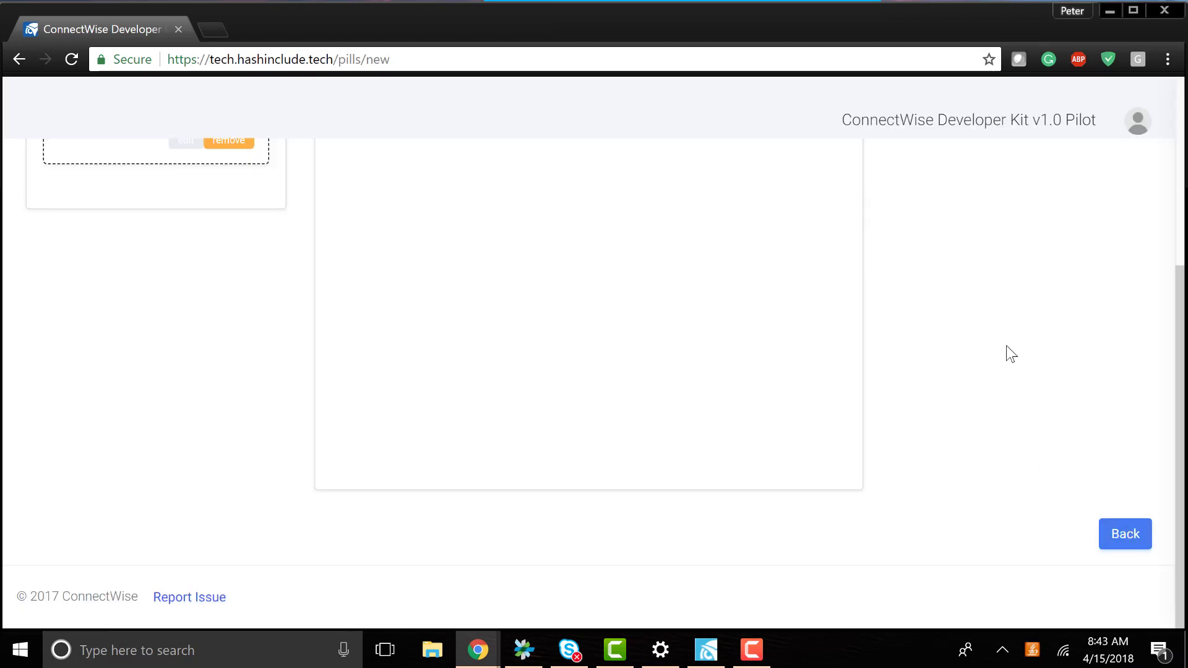
pyautogui.scroll(5, 1006, 352)
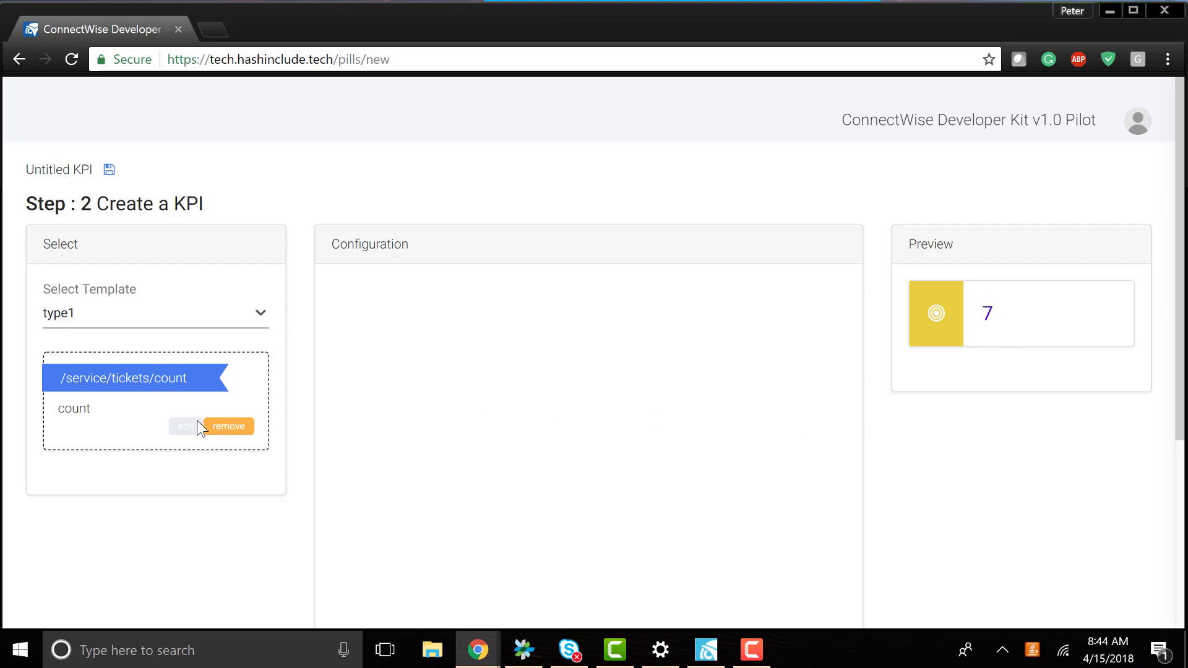
pyautogui.click(180, 376)
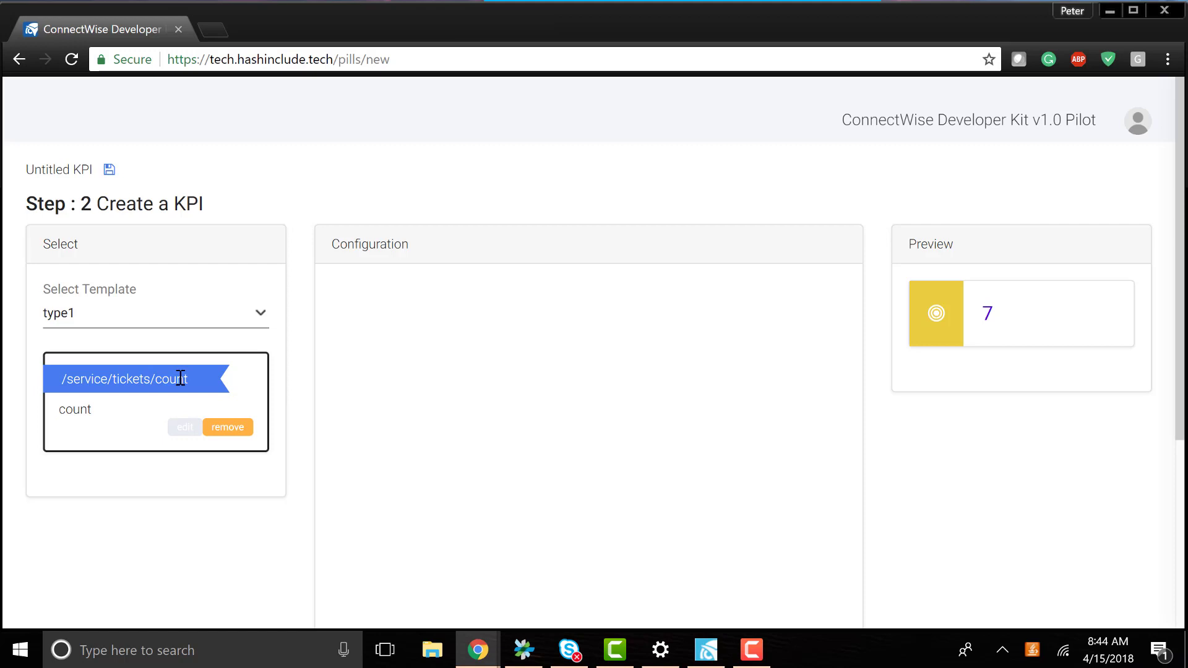
pyautogui.click(180, 379)
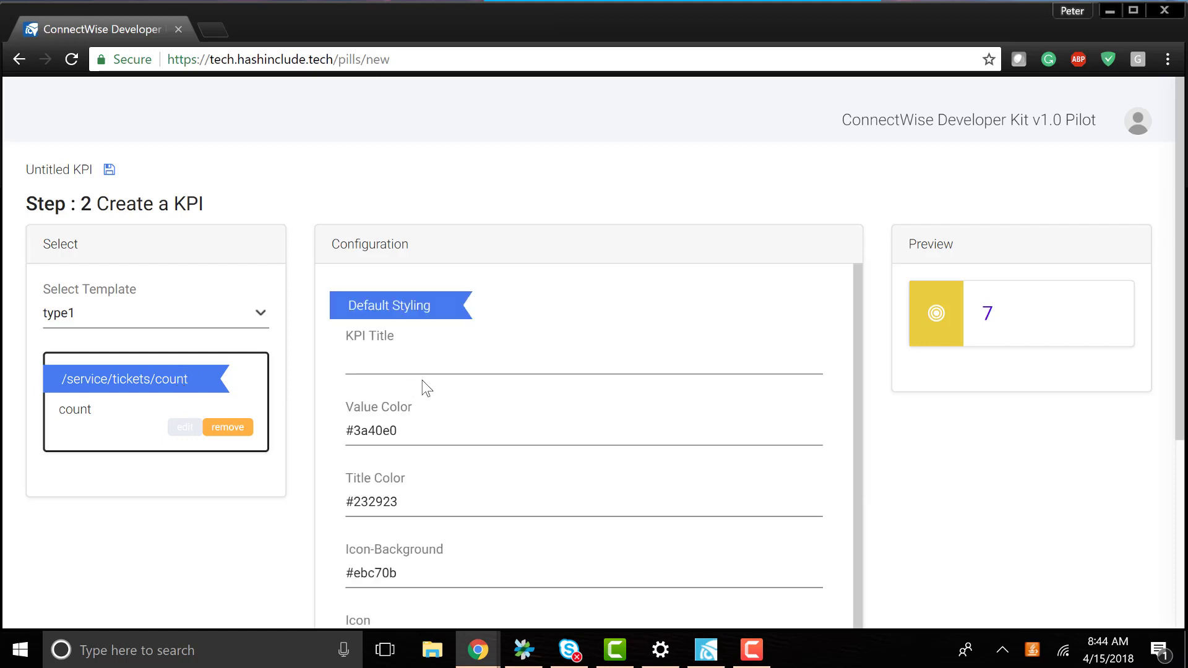
# - Change the KPI's template to type4
pyautogui.click(432, 363)
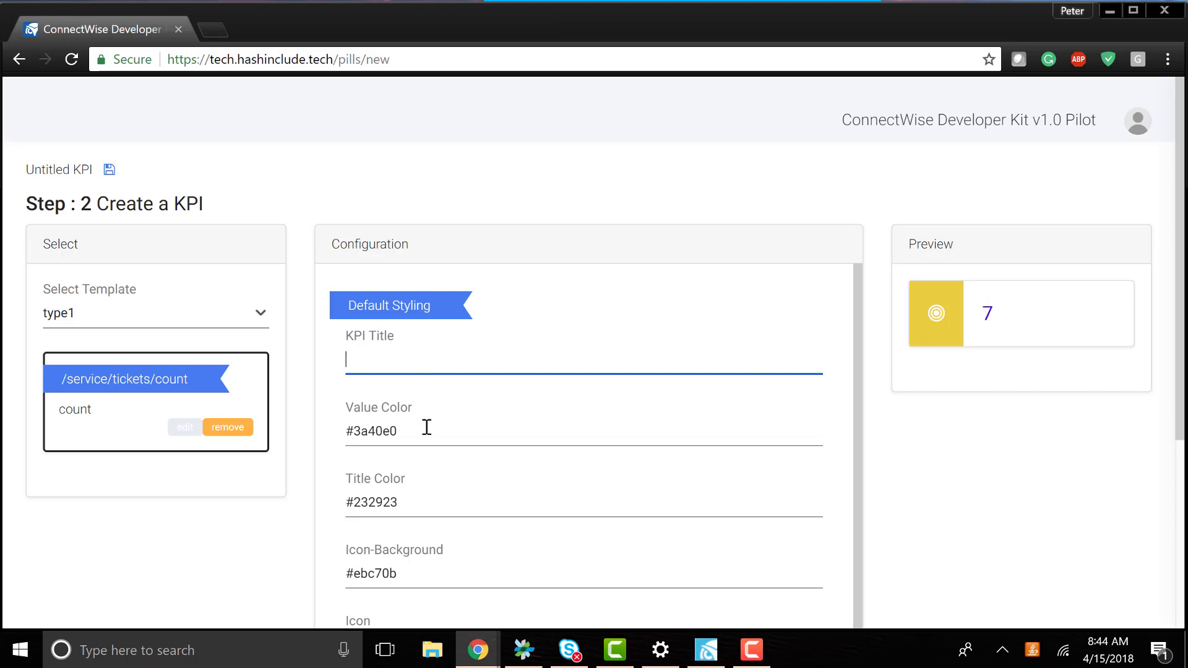
pyautogui.click(142, 323)
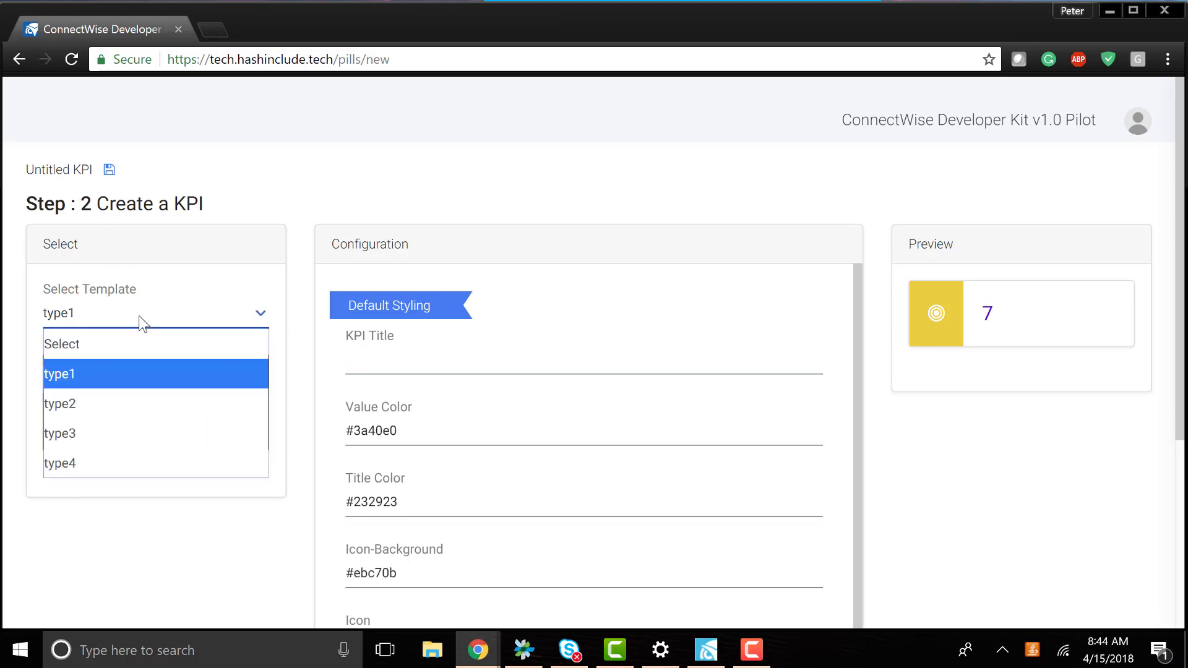
pyautogui.press('Escape')
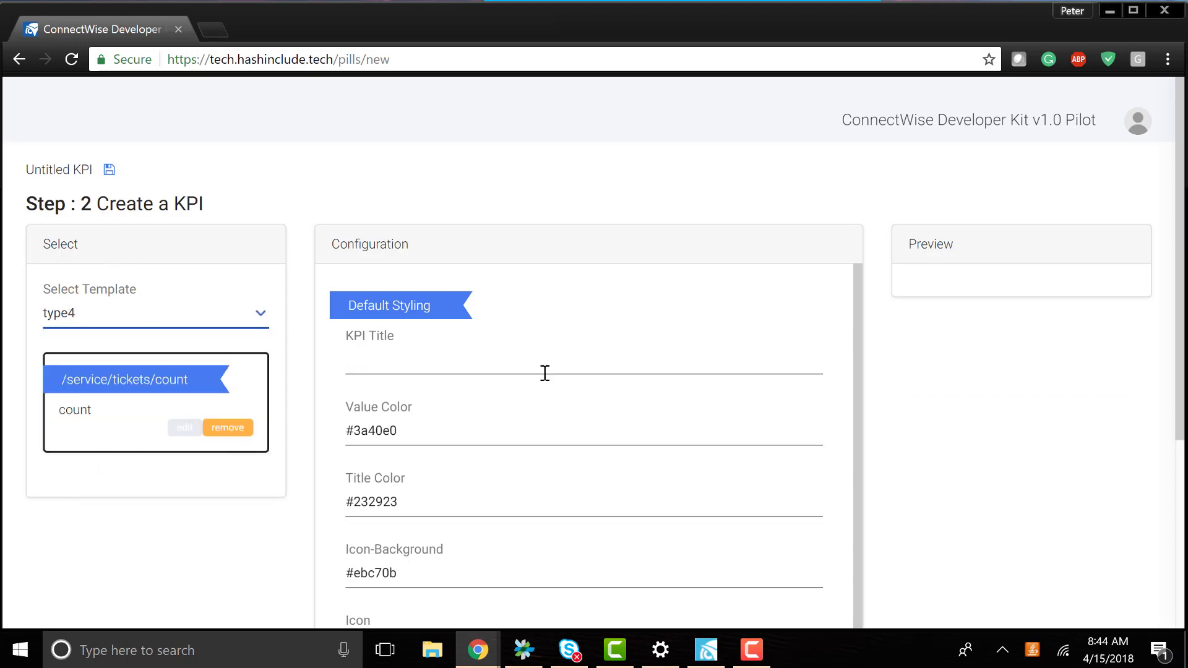
# - Set the KPI title to "Updated and in SLA"
pyautogui.click(477, 364)
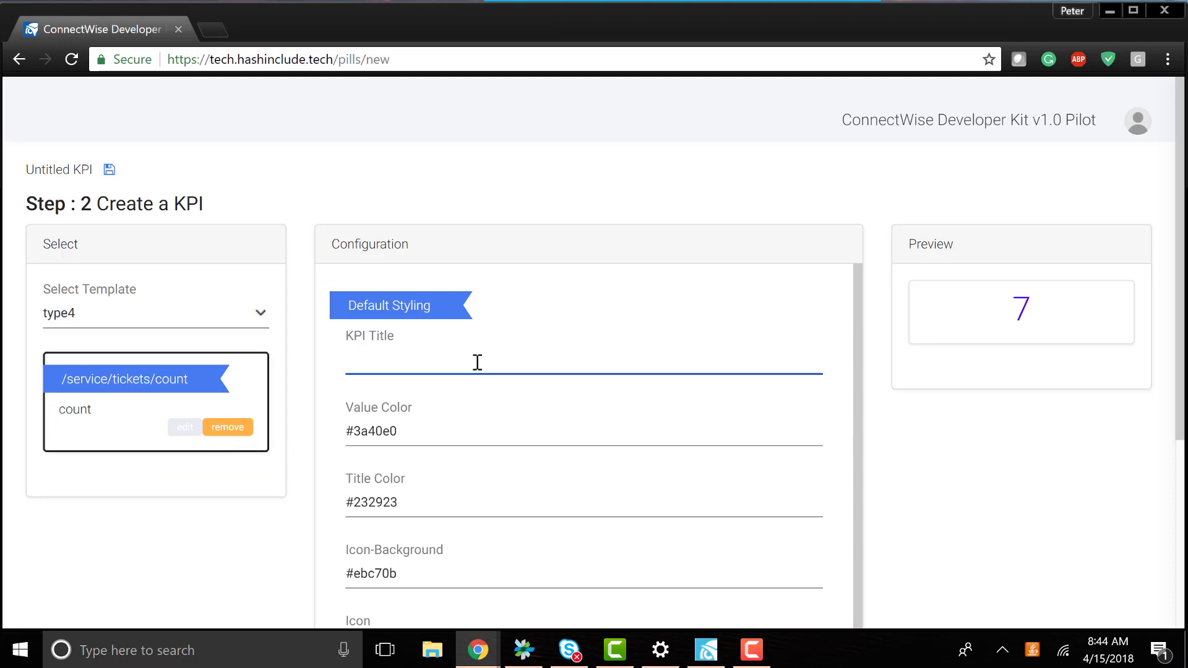
pyautogui.write('Updaye')
pyautogui.press('BackSpace')
pyautogui.press('BackSpace')
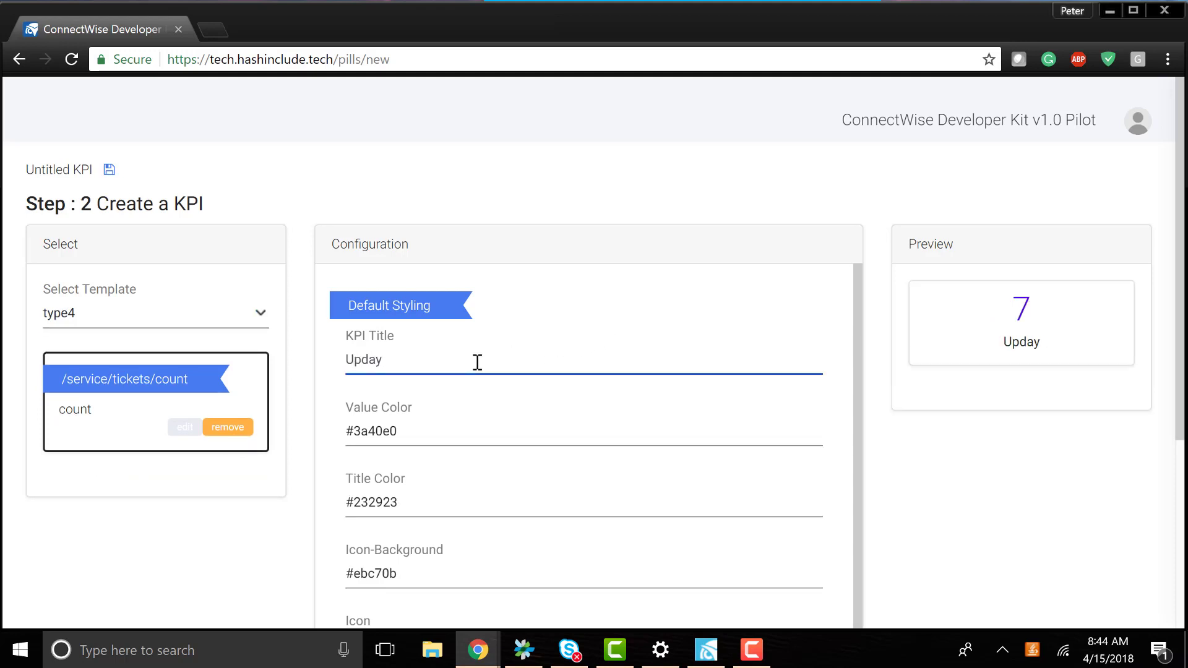
pyautogui.write('ted and ')
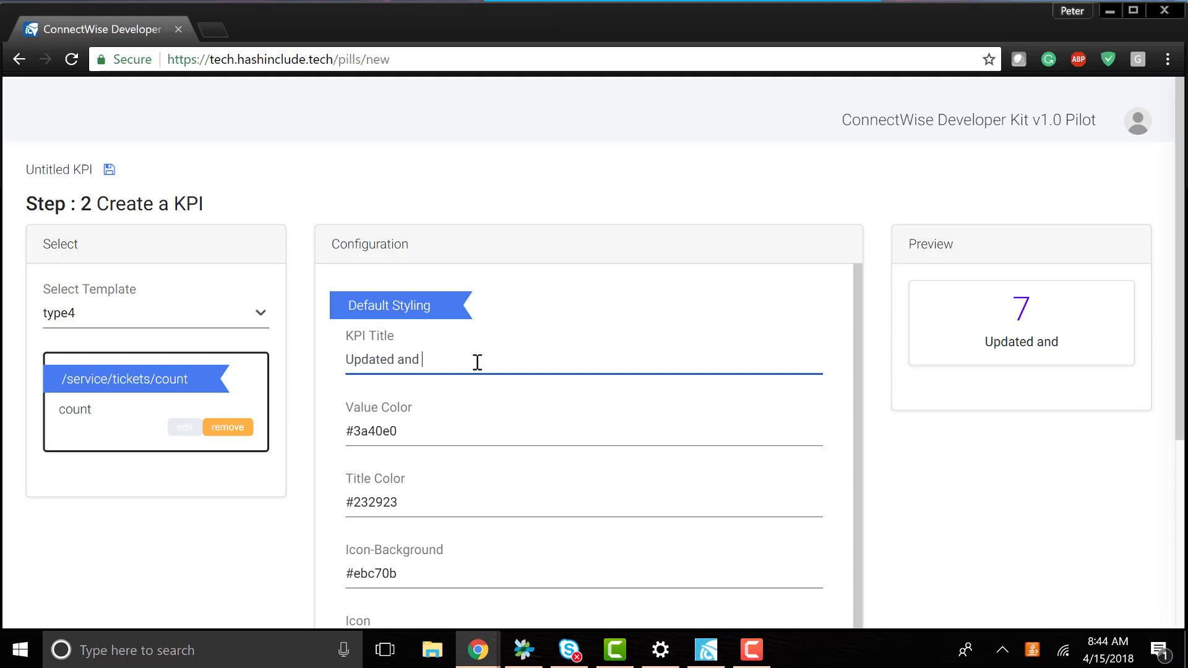
pyautogui.write('in SLA')
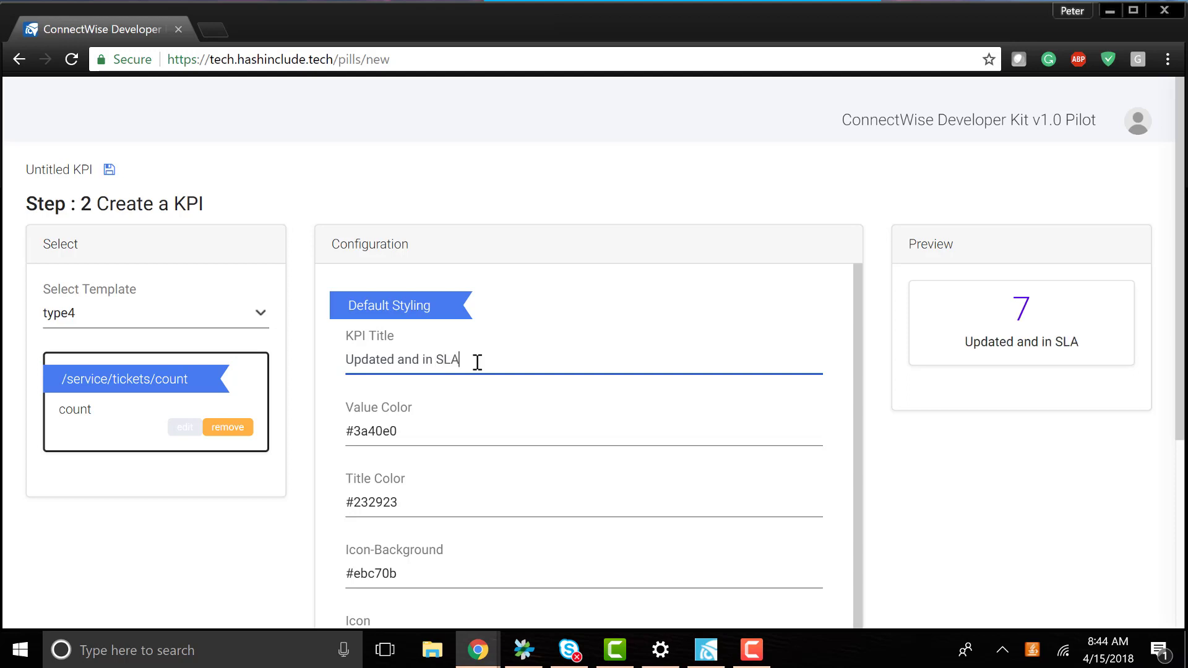
# - Set both the value color and the title color of the KPI to black, #000000
pyautogui.click(430, 432)
pyautogui.moveTo(409, 510); pyautogui.dragTo(556, 540)
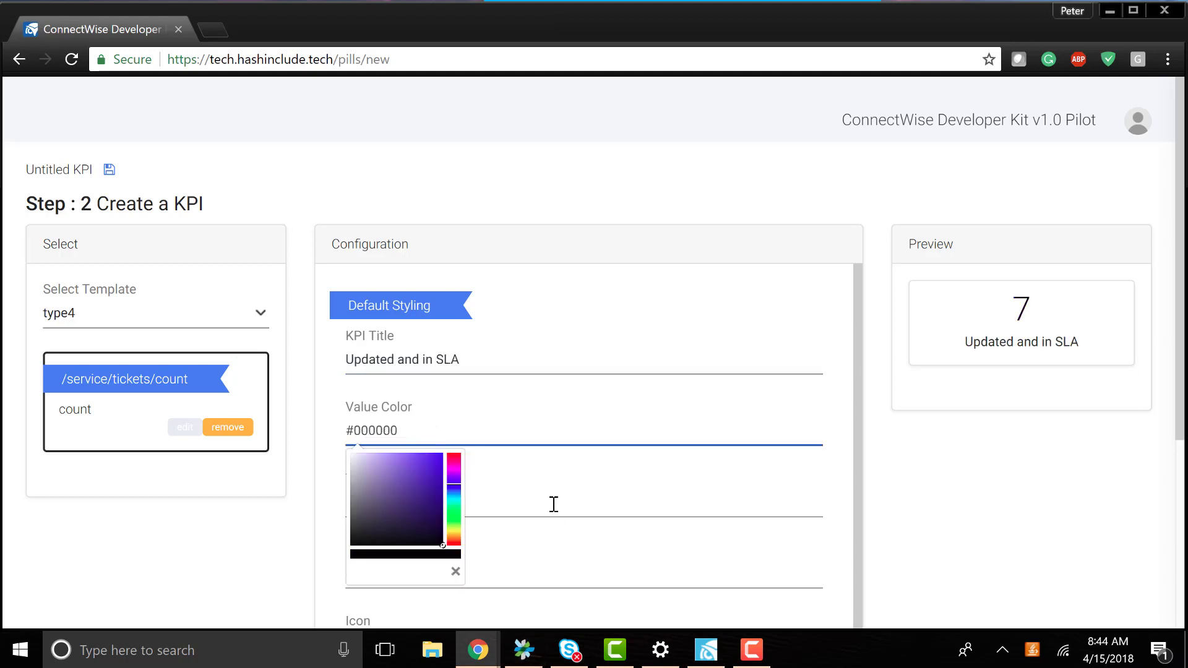
pyautogui.click(552, 503)
pyautogui.moveTo(356, 561); pyautogui.dragTo(353, 625)
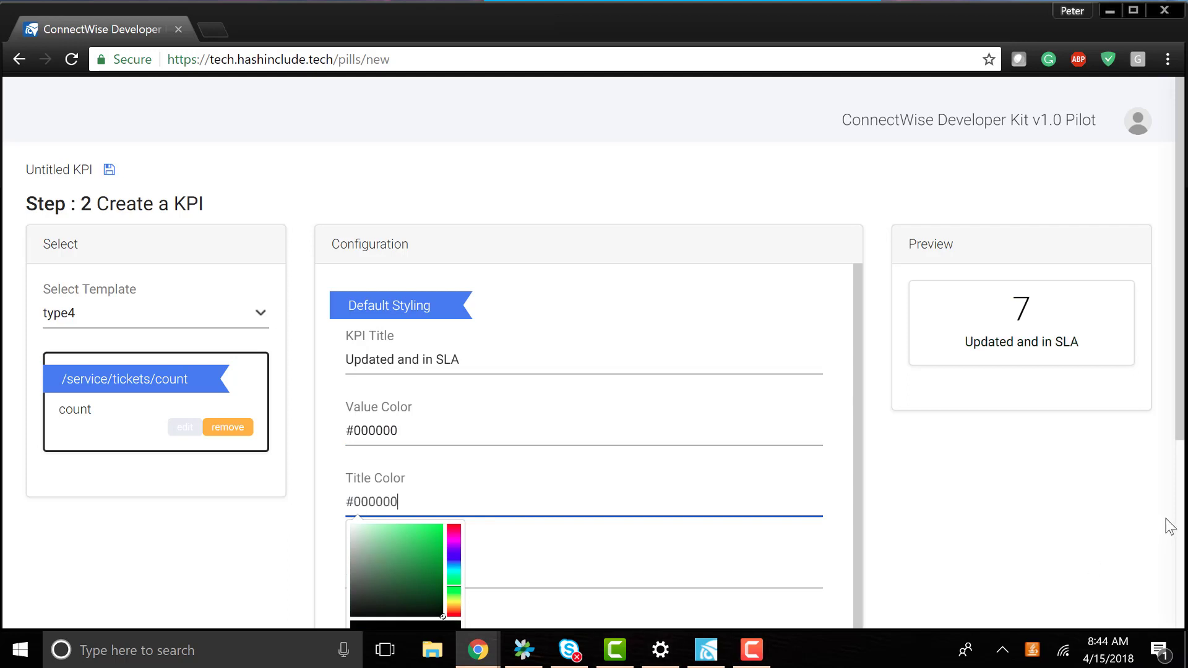
pyautogui.click(1063, 507)
pyautogui.scroll(-1, 1046, 501)
pyautogui.click(1024, 494)
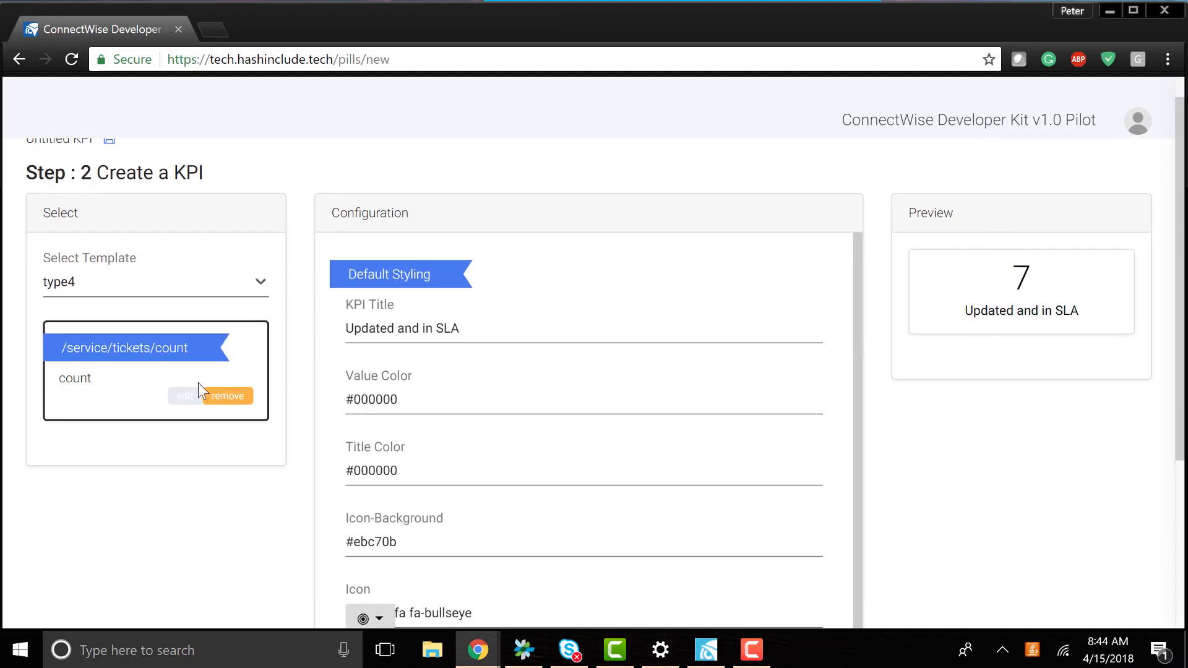
pyautogui.click(179, 396)
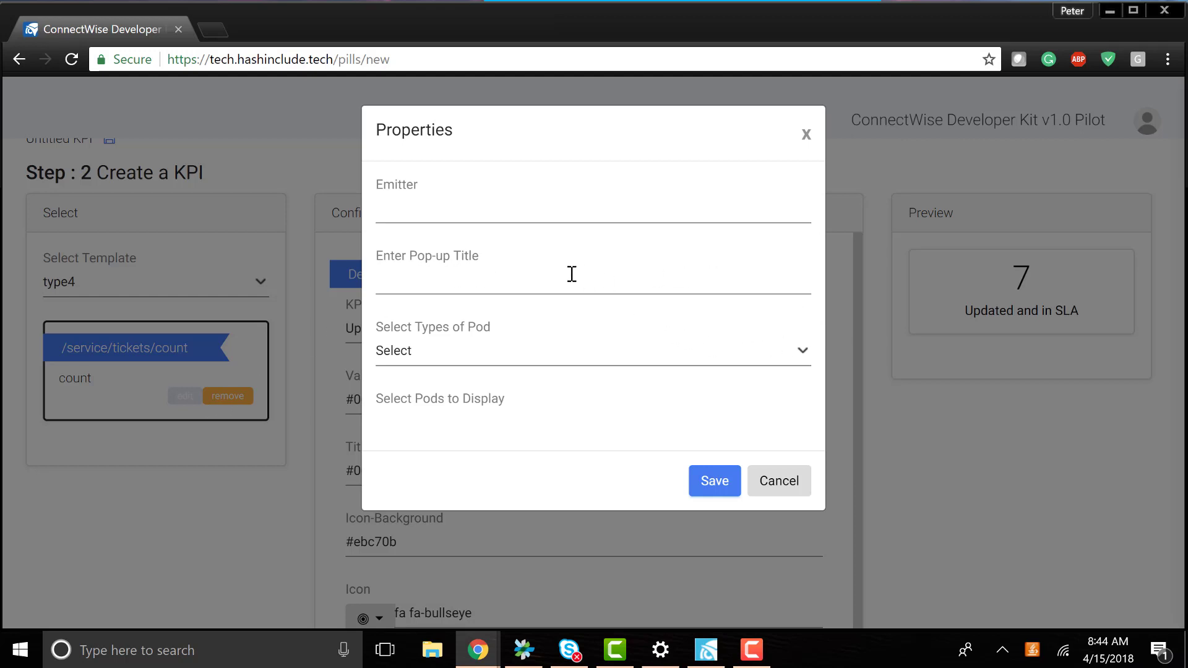
pyautogui.click(548, 285)
pyautogui.write('Ticke')
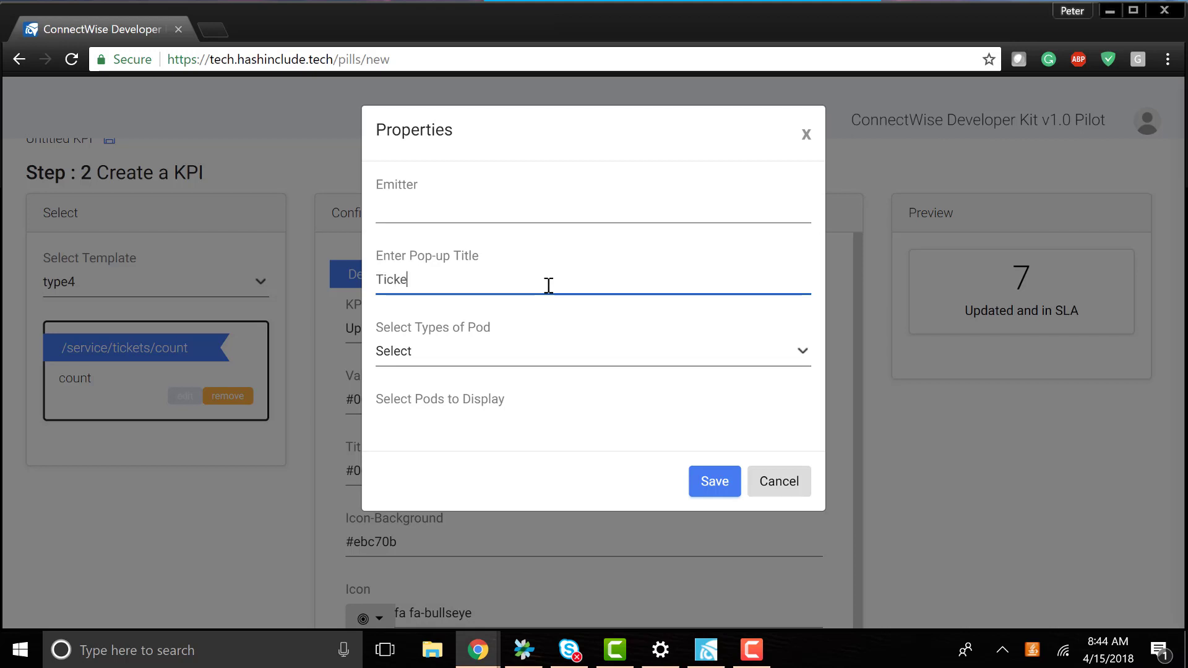
pyautogui.write('t Table')
pyautogui.click(506, 354)
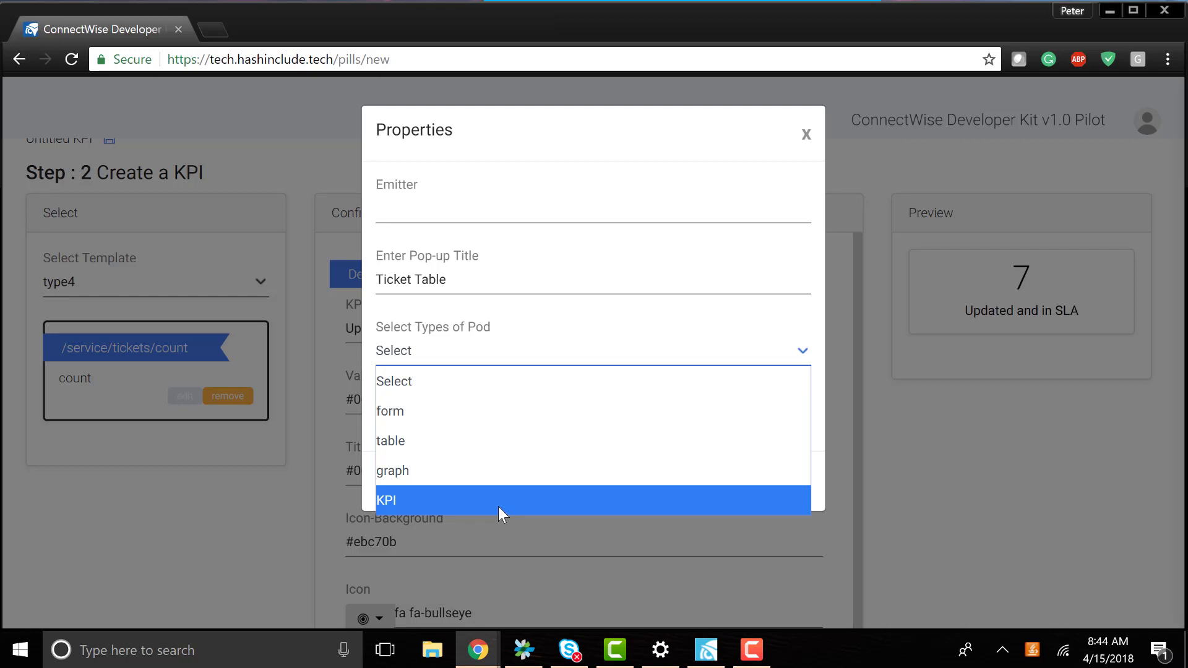
pyautogui.click(476, 441)
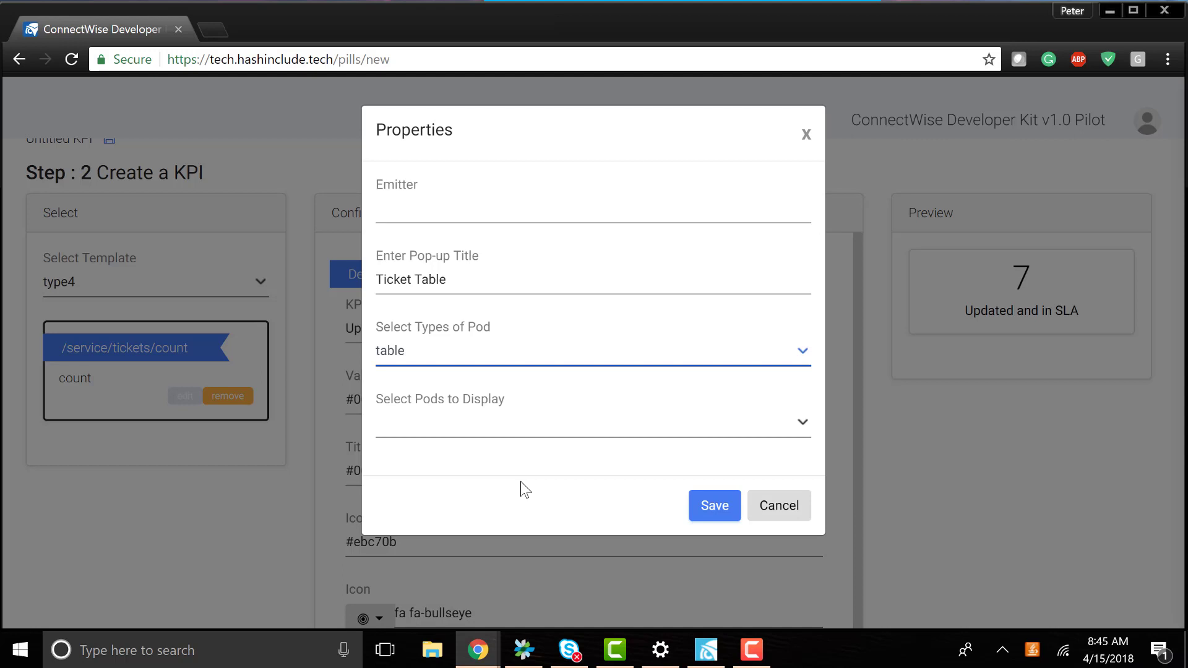
pyautogui.click(511, 424)
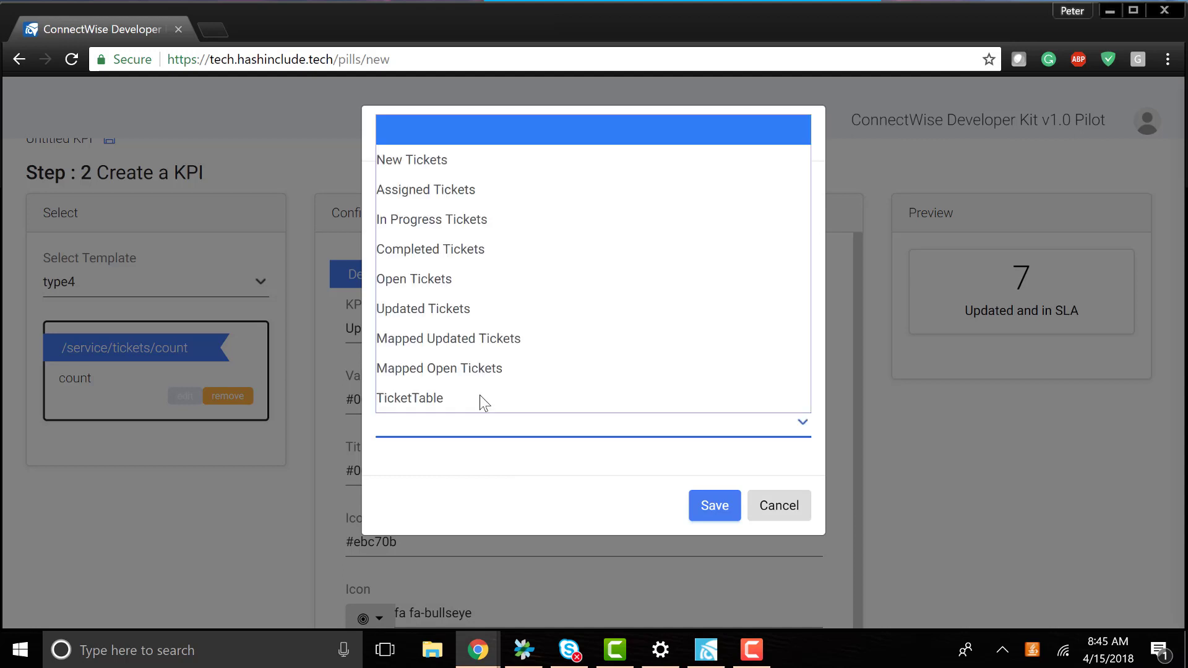
pyautogui.click(464, 398)
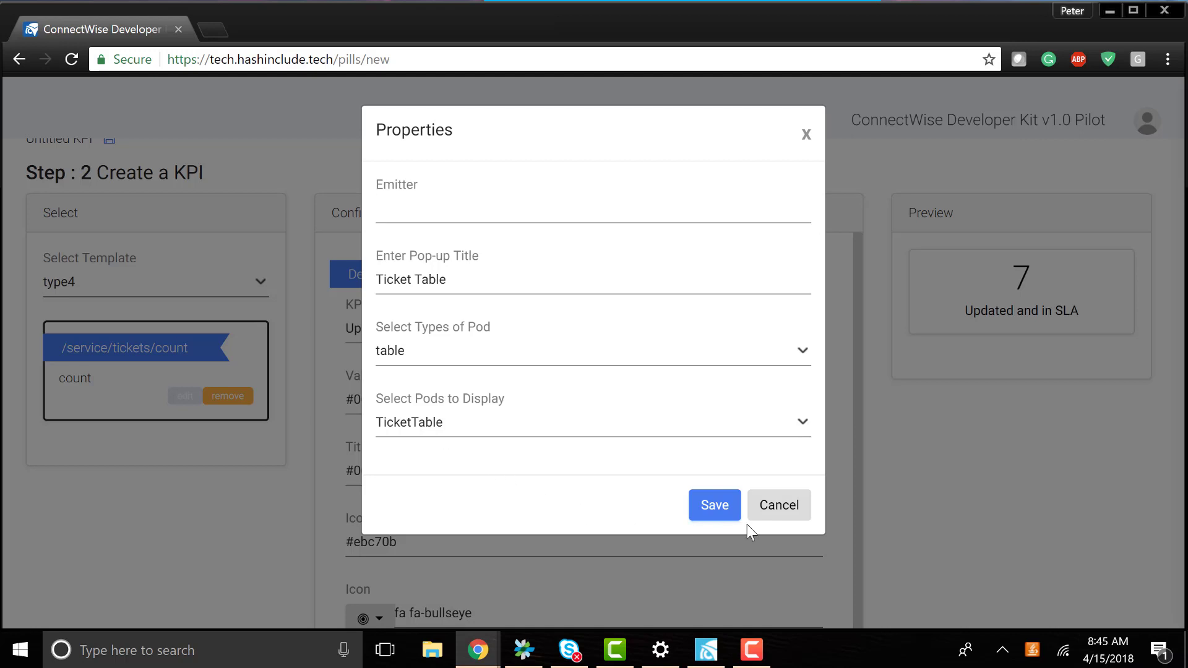
pyautogui.click(789, 508)
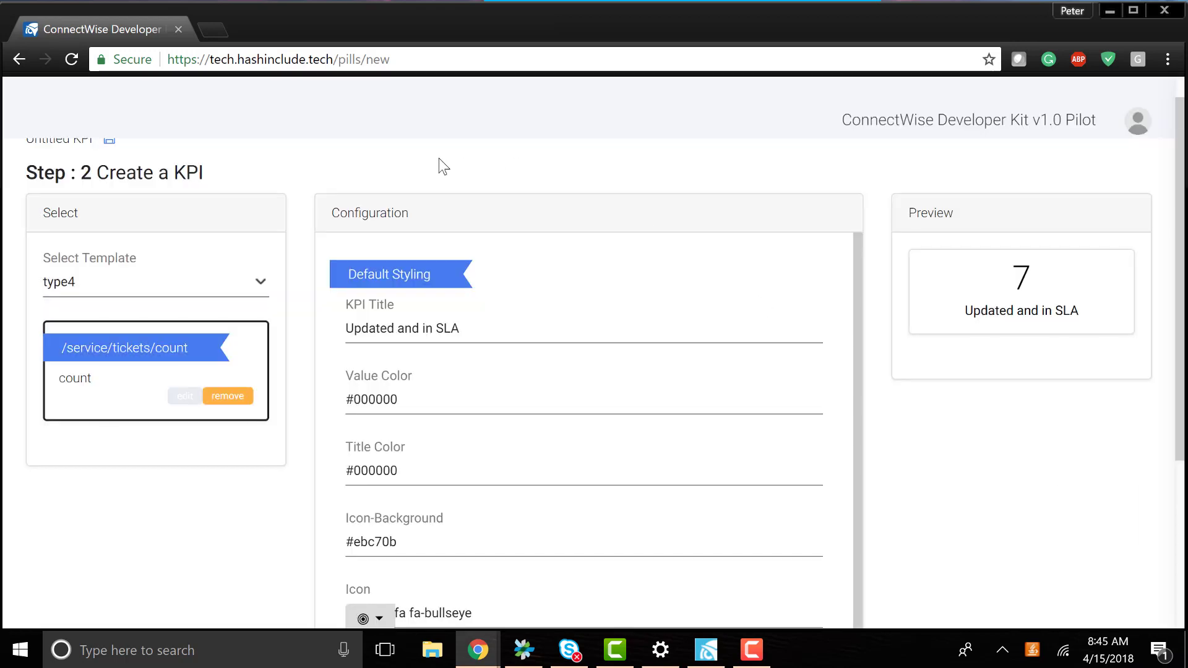
# - Leave the KPI editor for the pod builder and start creating a new table
pyautogui.moveTo(451, 54); pyautogui.dragTo(336, 59)
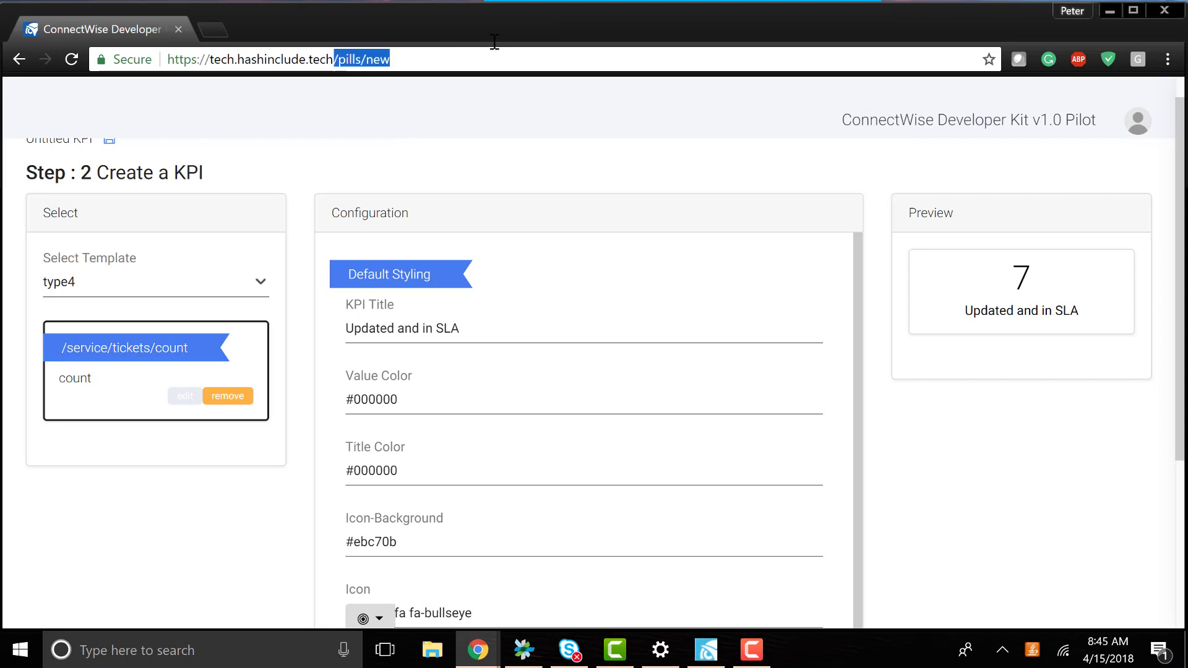
pyautogui.press('BackSpace')
pyautogui.press('BackSpace')
pyautogui.press('Return')
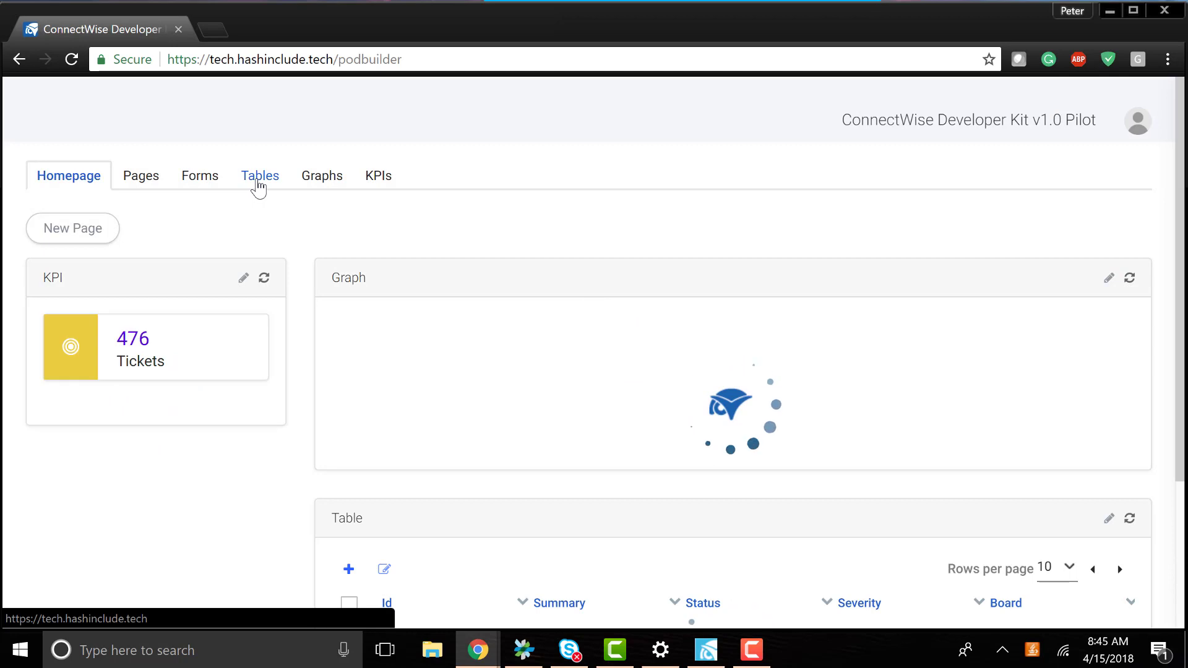
pyautogui.click(258, 185)
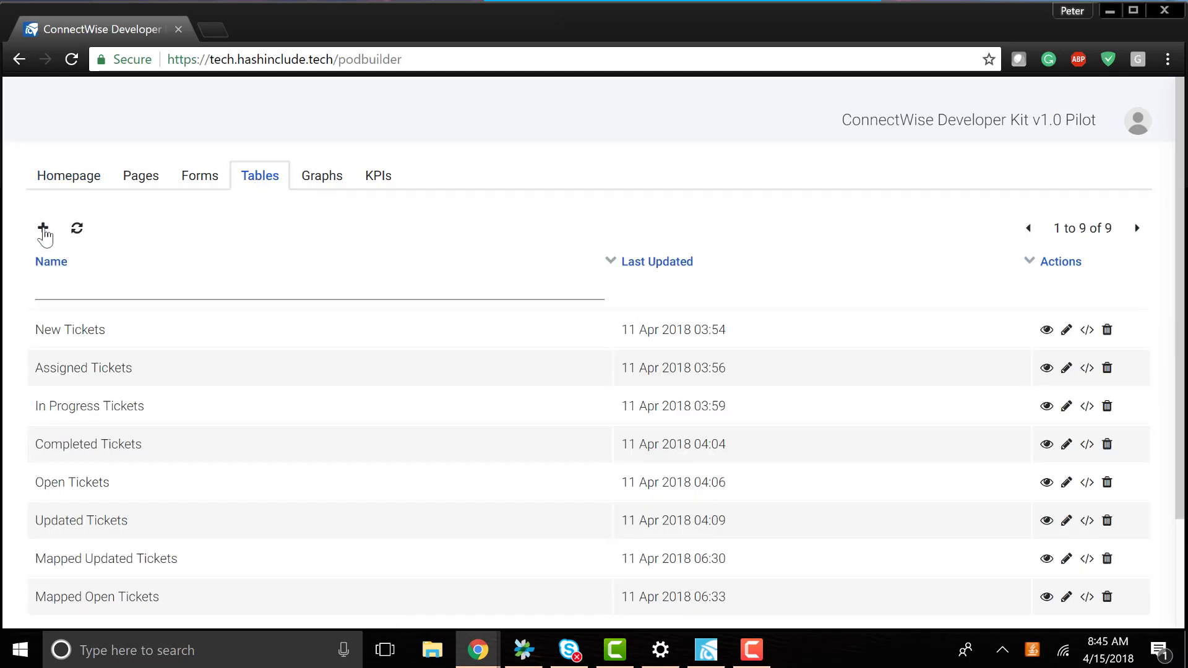
pyautogui.click(43, 230)
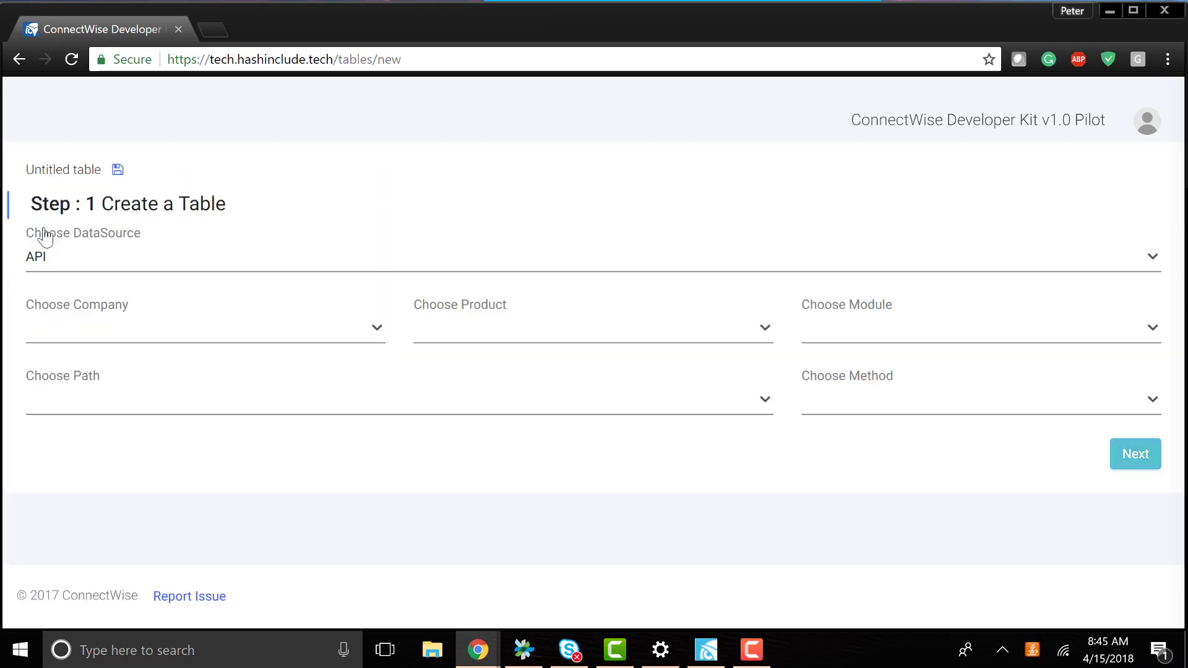
# - Set the table's data source to company ConnectWise, product Manage and module Service
pyautogui.click(144, 339)
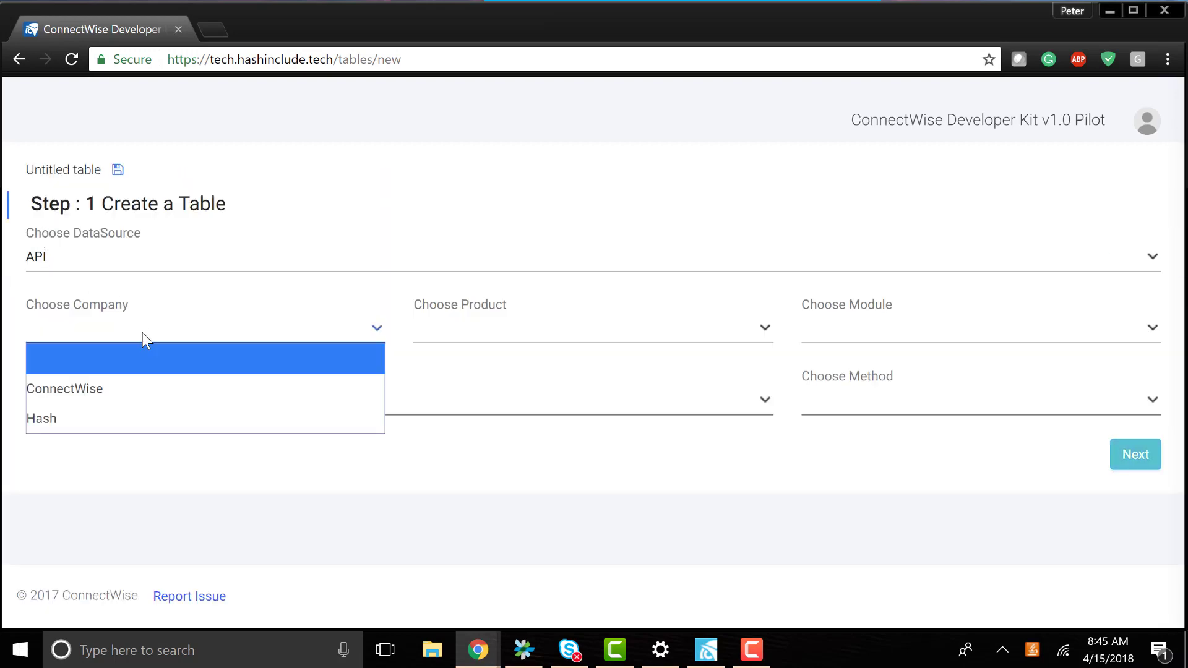
pyautogui.click(136, 399)
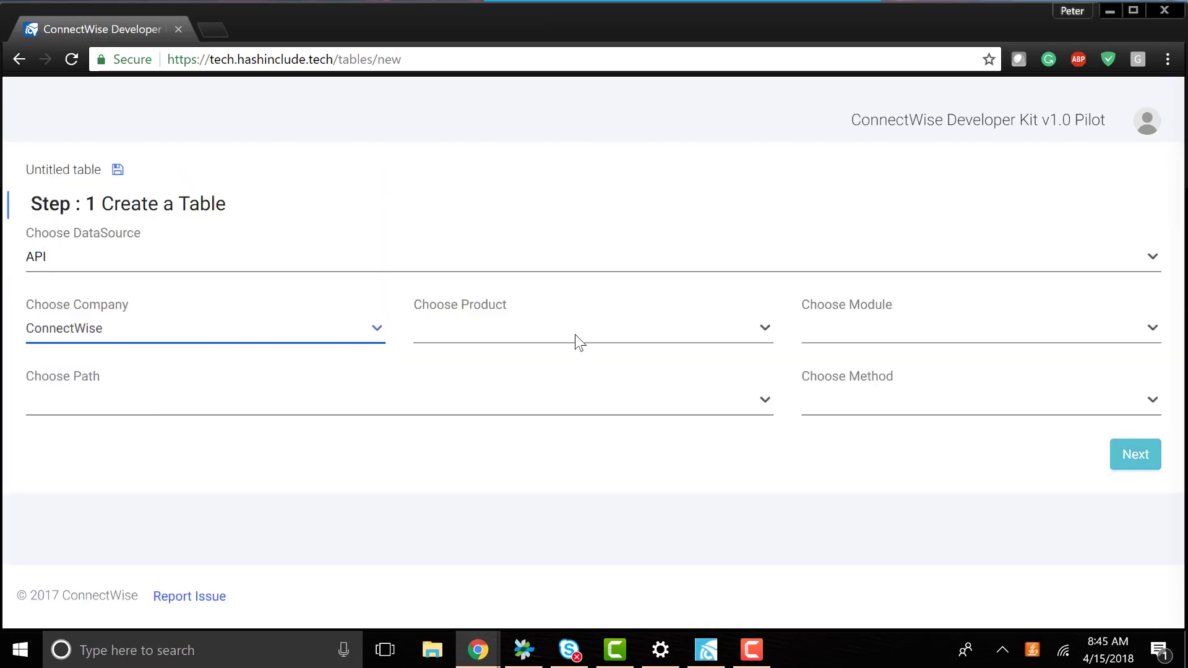
pyautogui.click(574, 334)
pyautogui.click(518, 442)
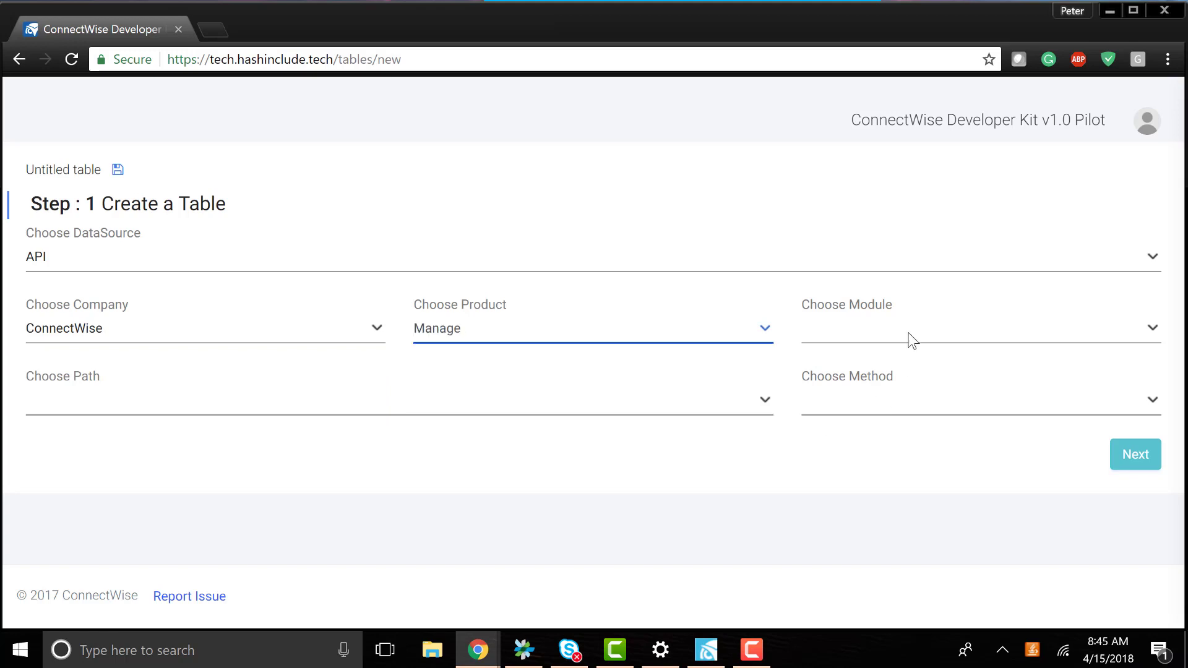
pyautogui.click(911, 337)
pyautogui.click(899, 308)
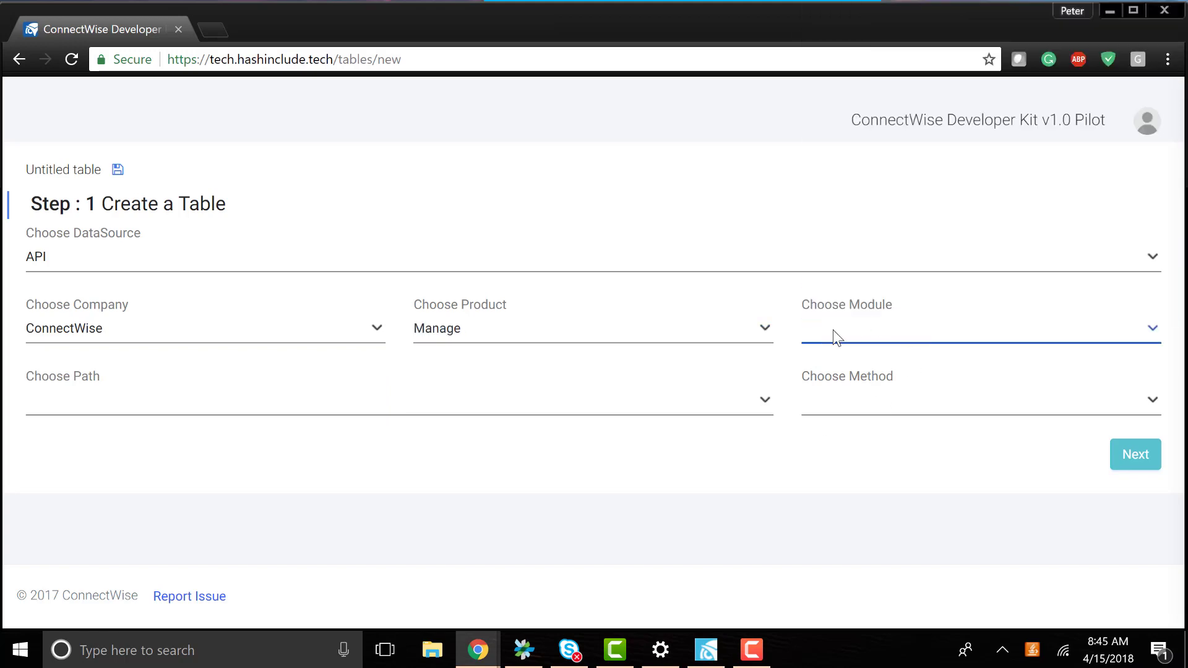
# - Choose /service/tickets as the API path for the table
pyautogui.click(530, 409)
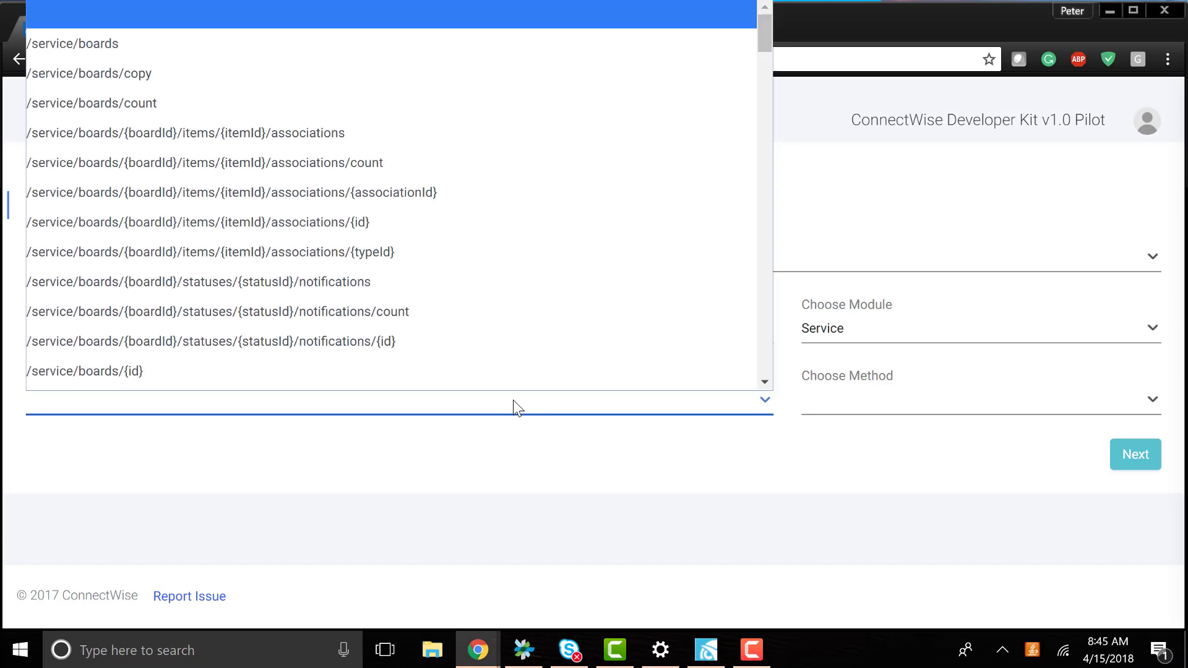
pyautogui.scroll(-15, 195, 201)
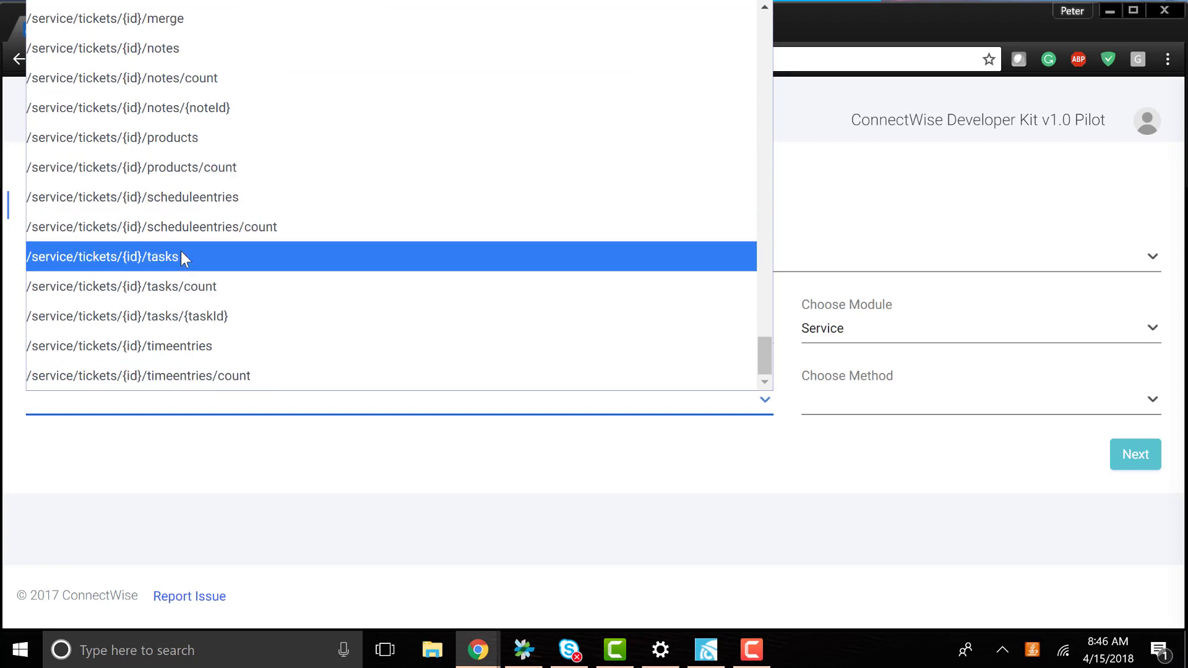
pyautogui.scroll(2, 182, 254)
pyautogui.scroll(10, 182, 247)
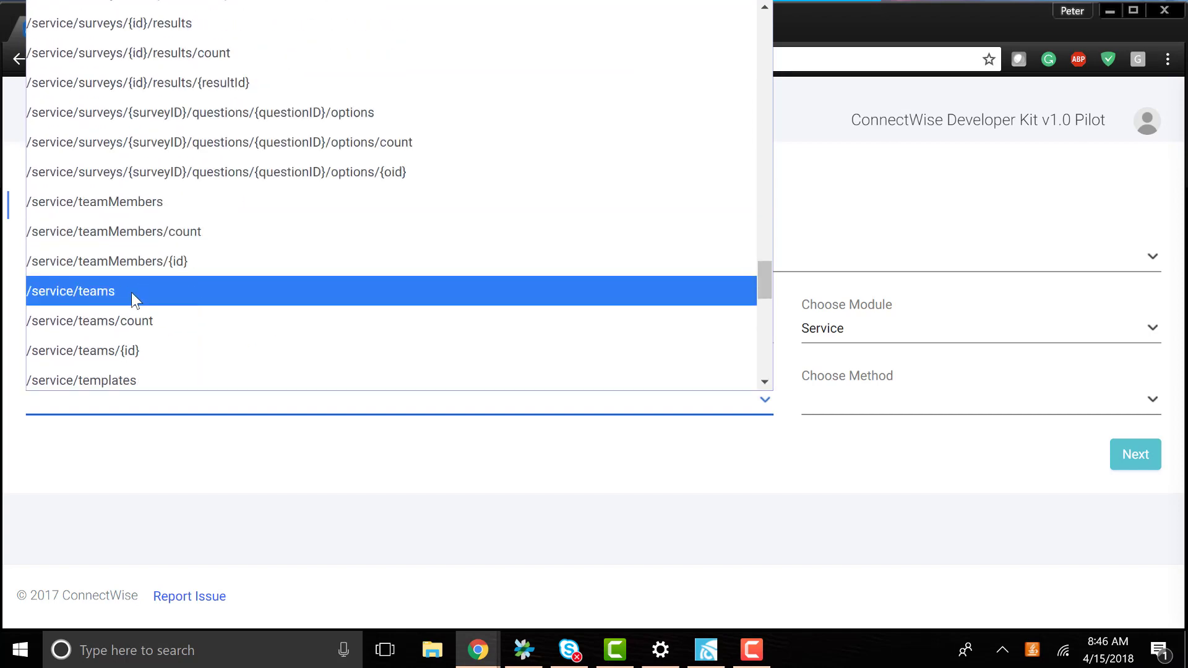
pyautogui.scroll(-5, 133, 316)
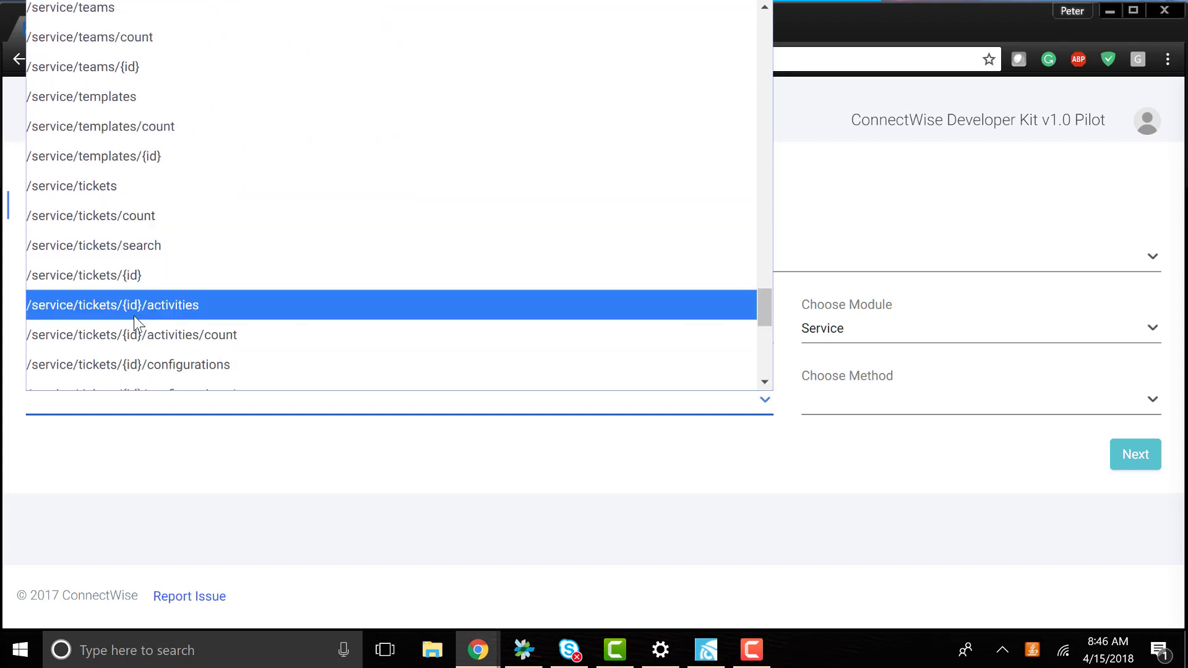
pyautogui.click(133, 187)
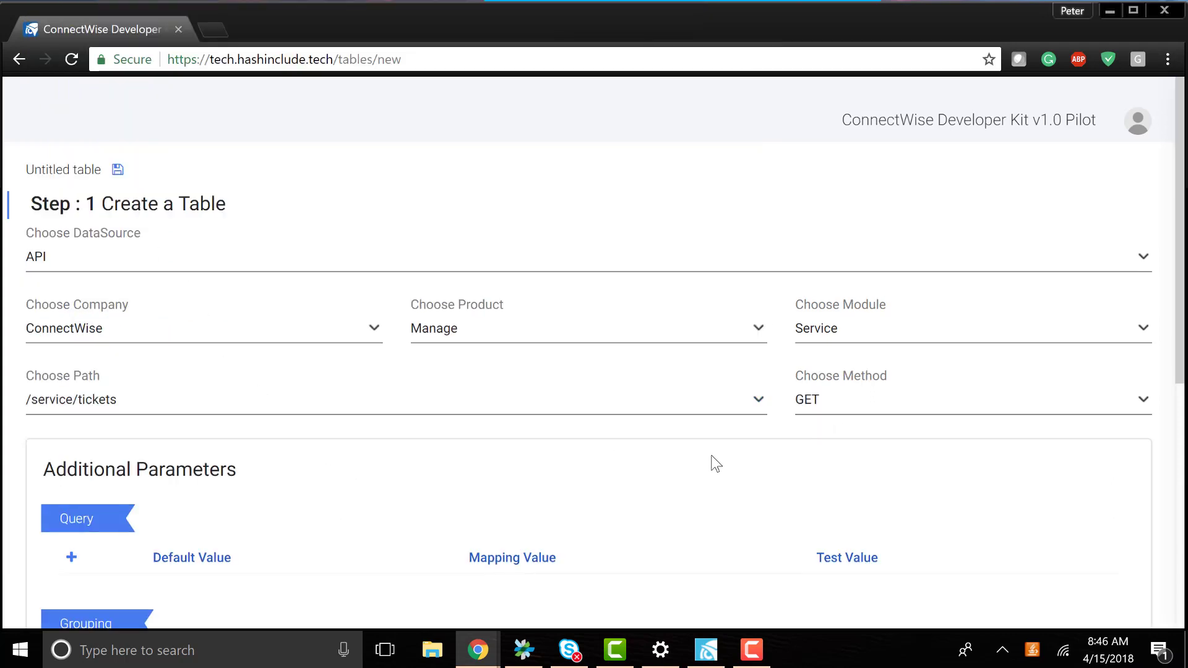
# - Add the existing key "conditions" as a query parameter of the table
pyautogui.scroll(-1, 490, 474)
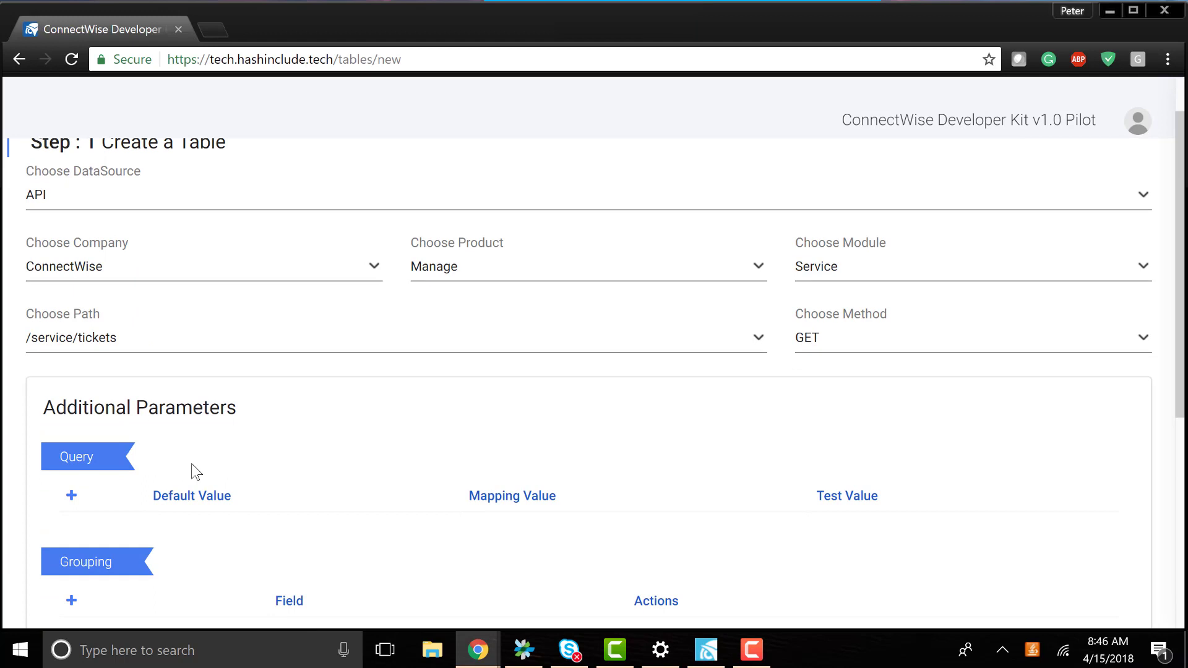
pyautogui.click(72, 497)
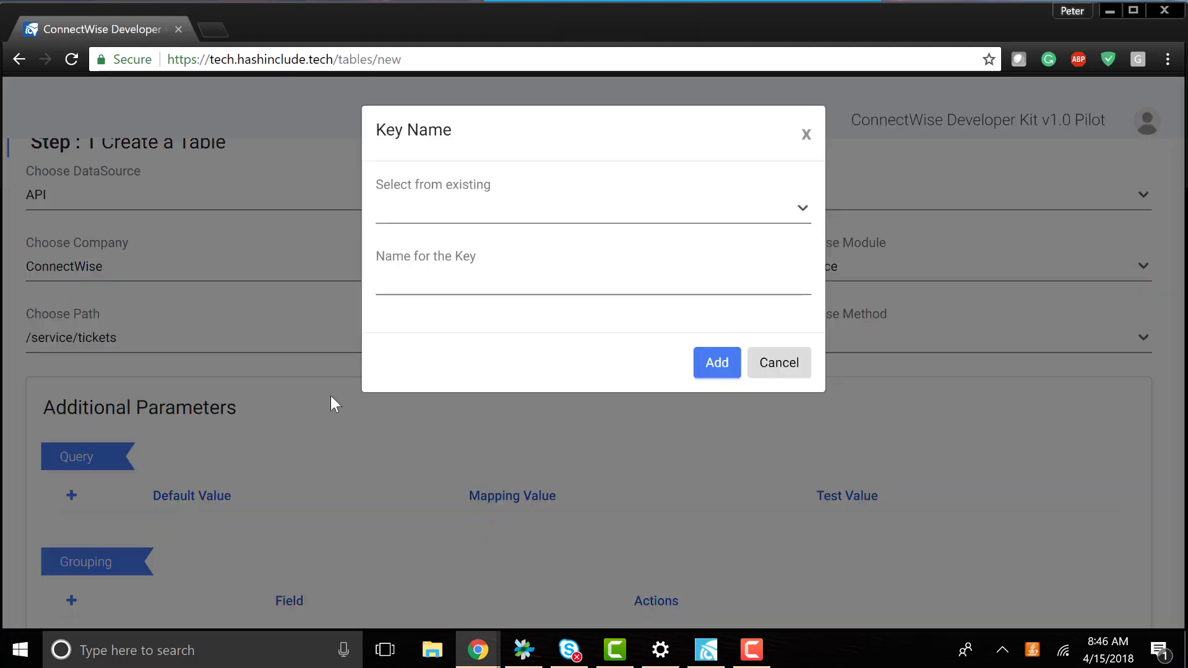
pyautogui.click(526, 210)
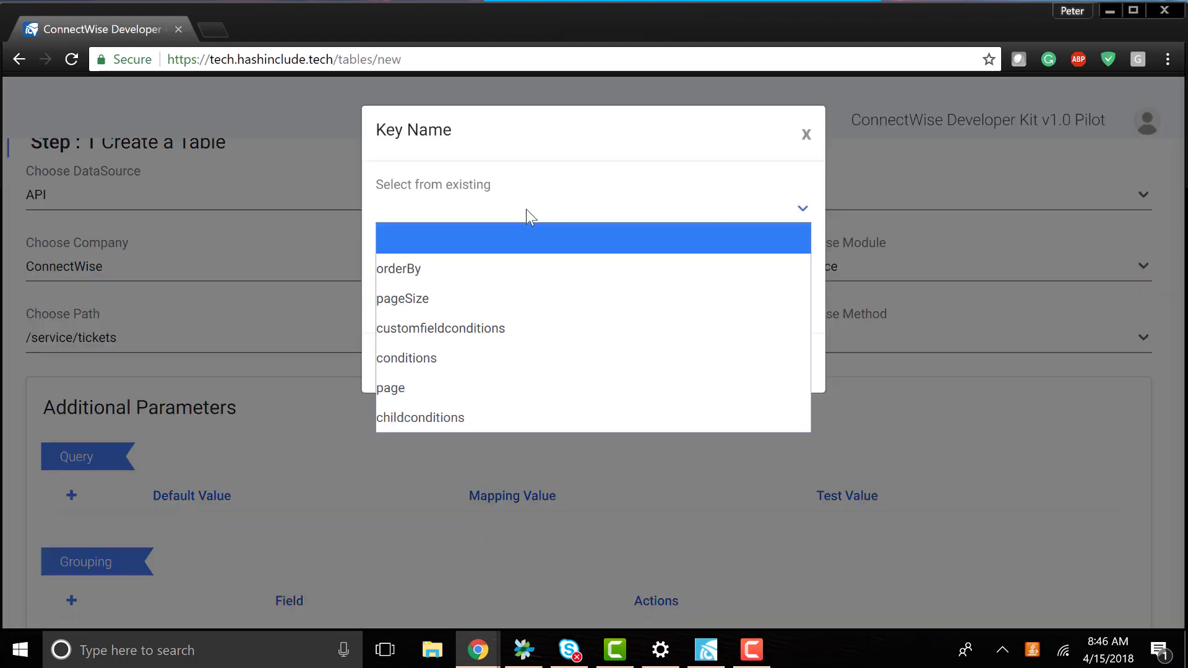
pyautogui.click(441, 359)
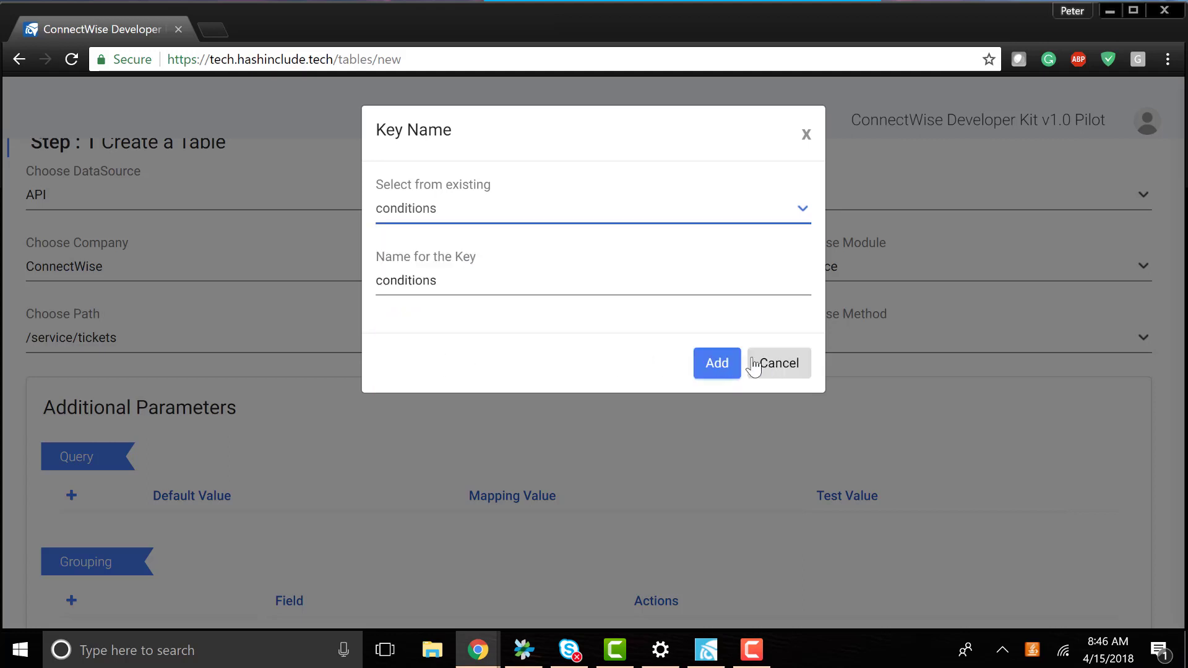
pyautogui.click(724, 365)
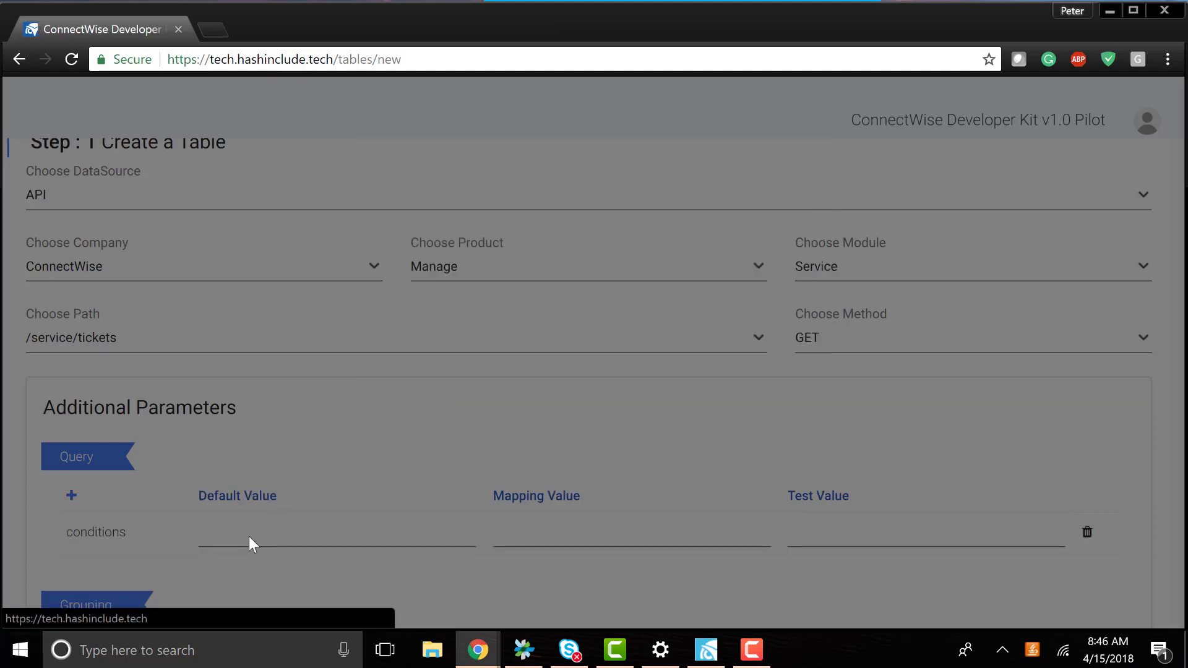
# - Set both the default value and the test value of conditions to "customerUpdatedFlag = True and isInSLA = True"
pyautogui.click(248, 536)
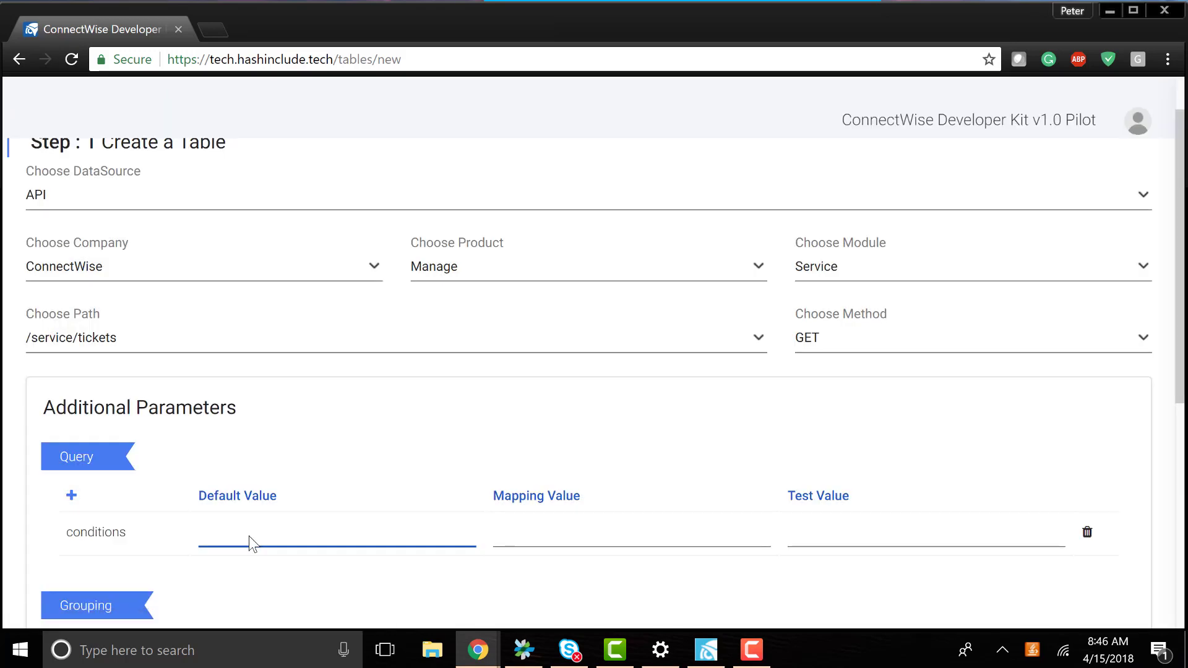
pyautogui.write('customerUpdatedFlag = True a')
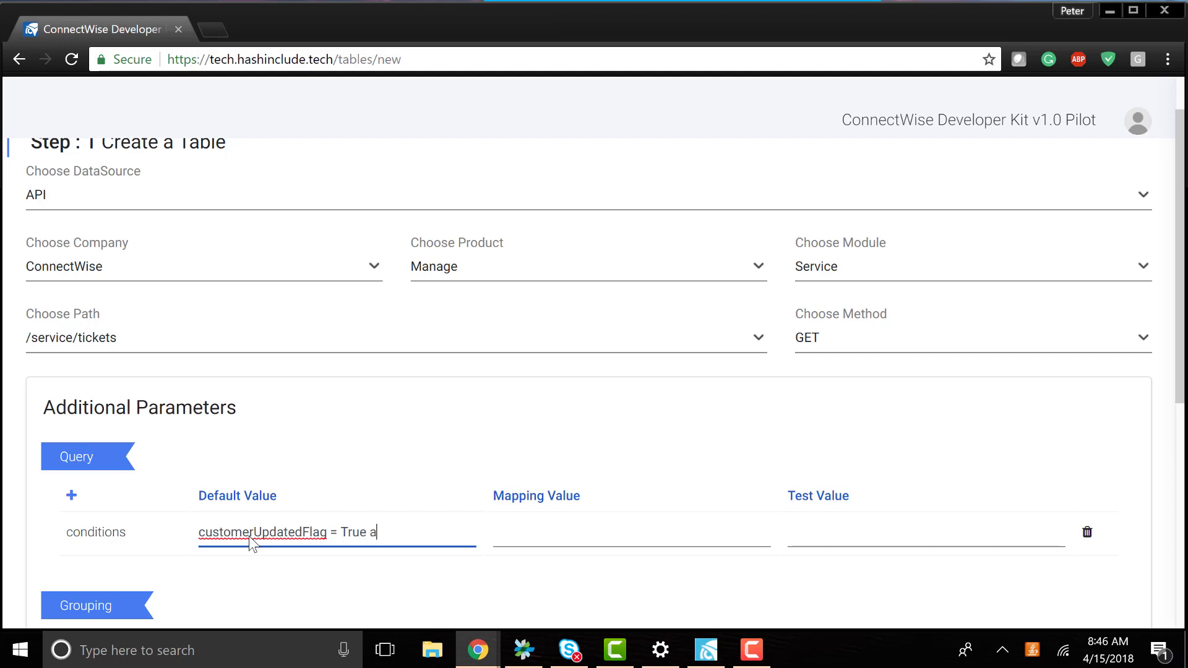
pyautogui.write('nd isl')
pyautogui.write('nSLA = True')
pyautogui.hotkey('ctrl', 'a')
pyautogui.hotkey('ctrl', 'c')
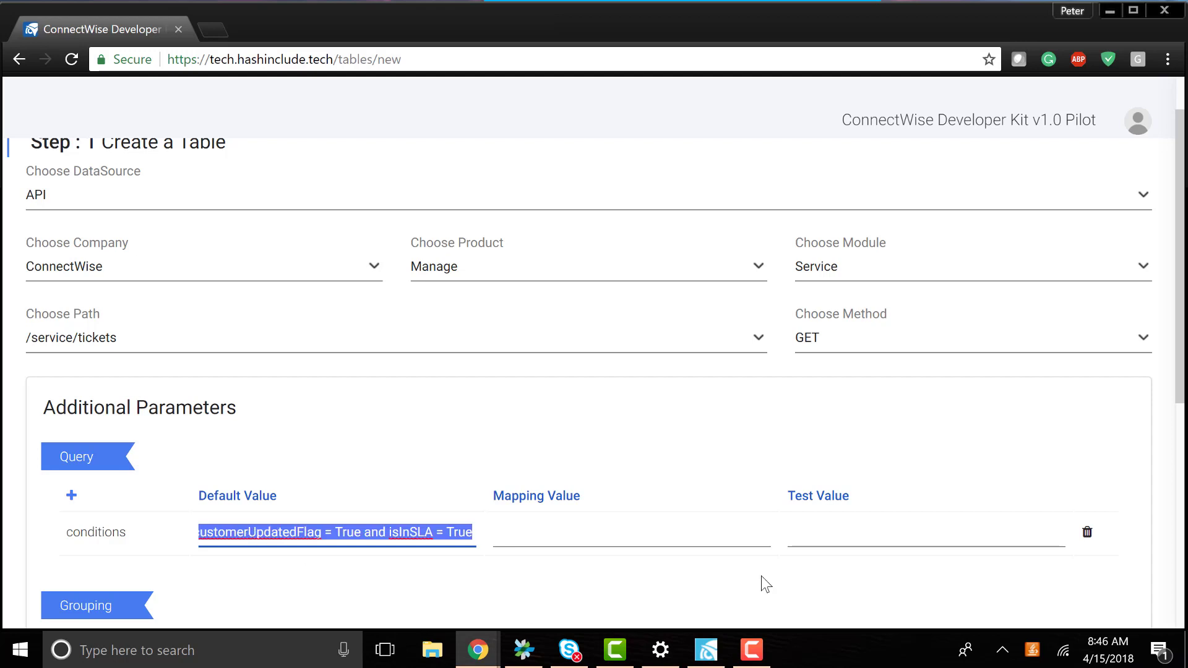
pyautogui.click(886, 529)
pyautogui.hotkey('ctrl', 'v')
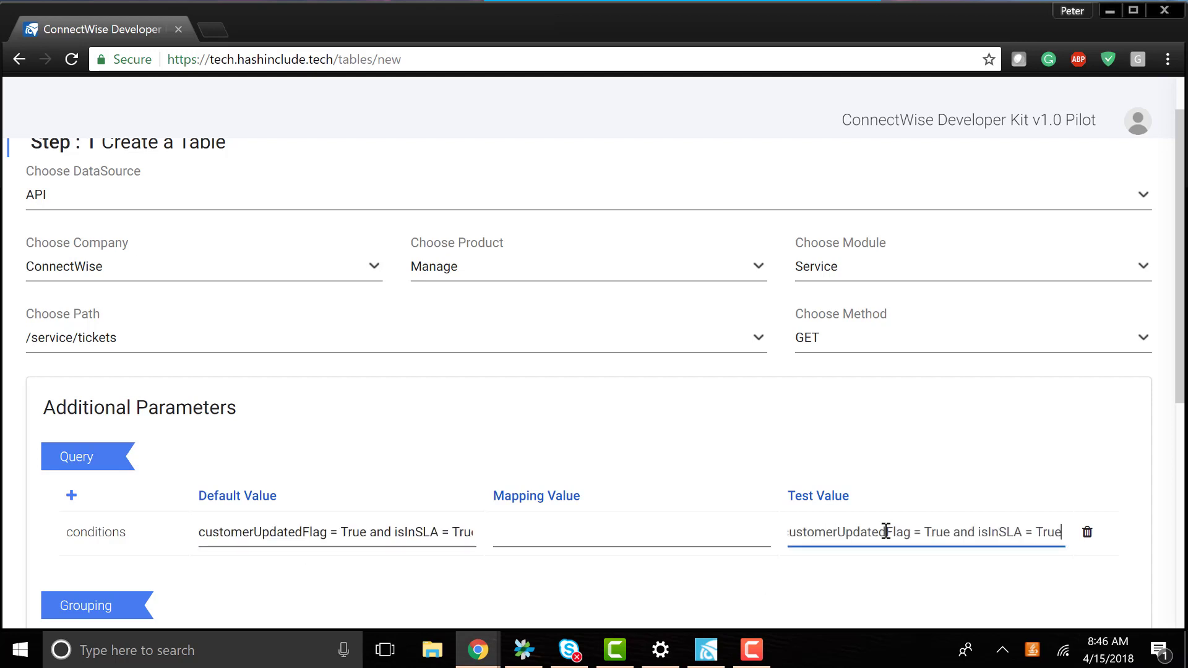
# - Continue to step 2 of the table creation, leaving grouping, aggregate and new column empty
pyautogui.click(852, 582)
pyautogui.scroll(-5, 853, 581)
pyautogui.scroll(-1, 853, 582)
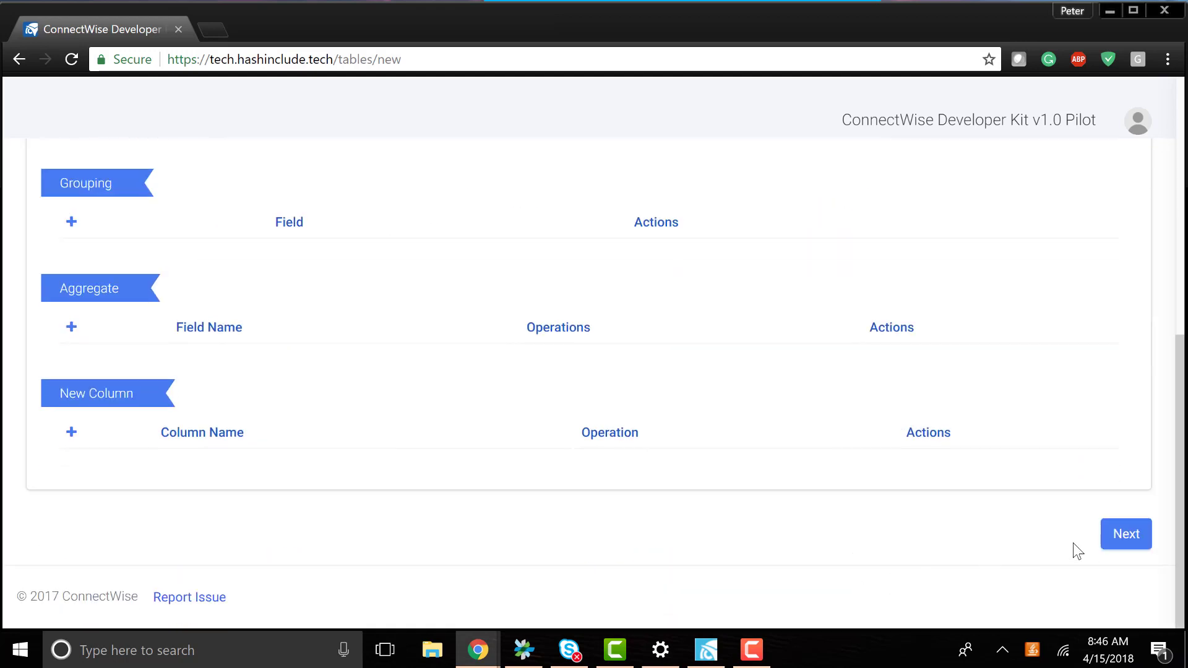
pyautogui.click(1141, 547)
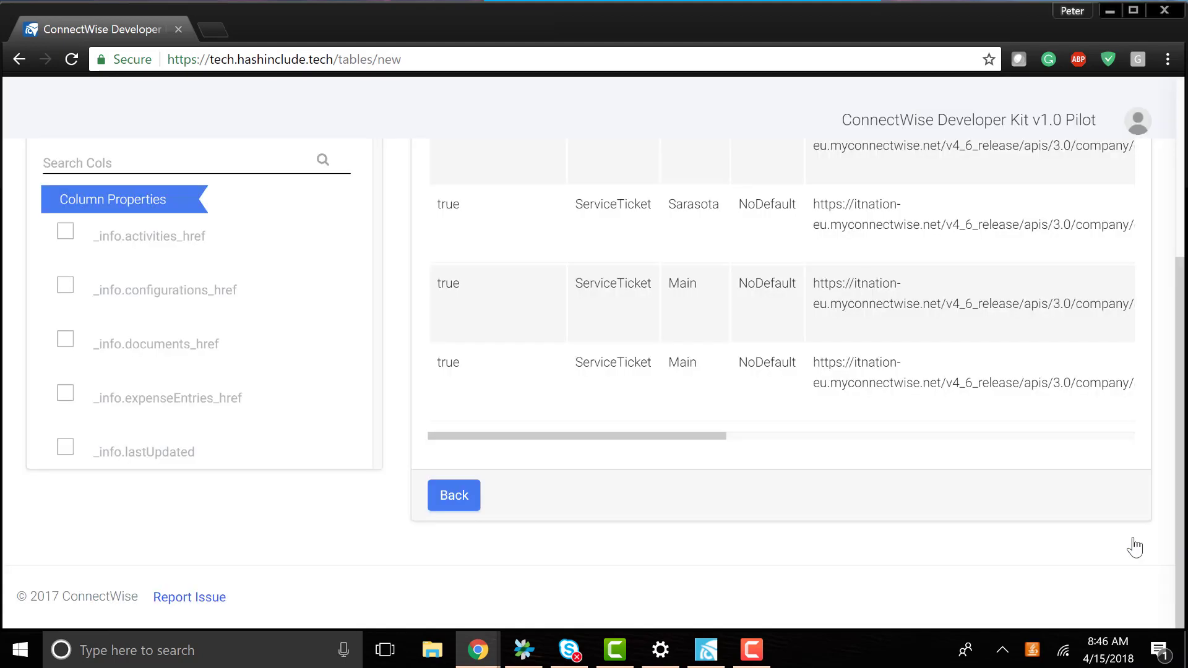
# - Remove the billTime, customerUpdatedFlag and recordType columns from the table
pyautogui.scroll(4, 365, 403)
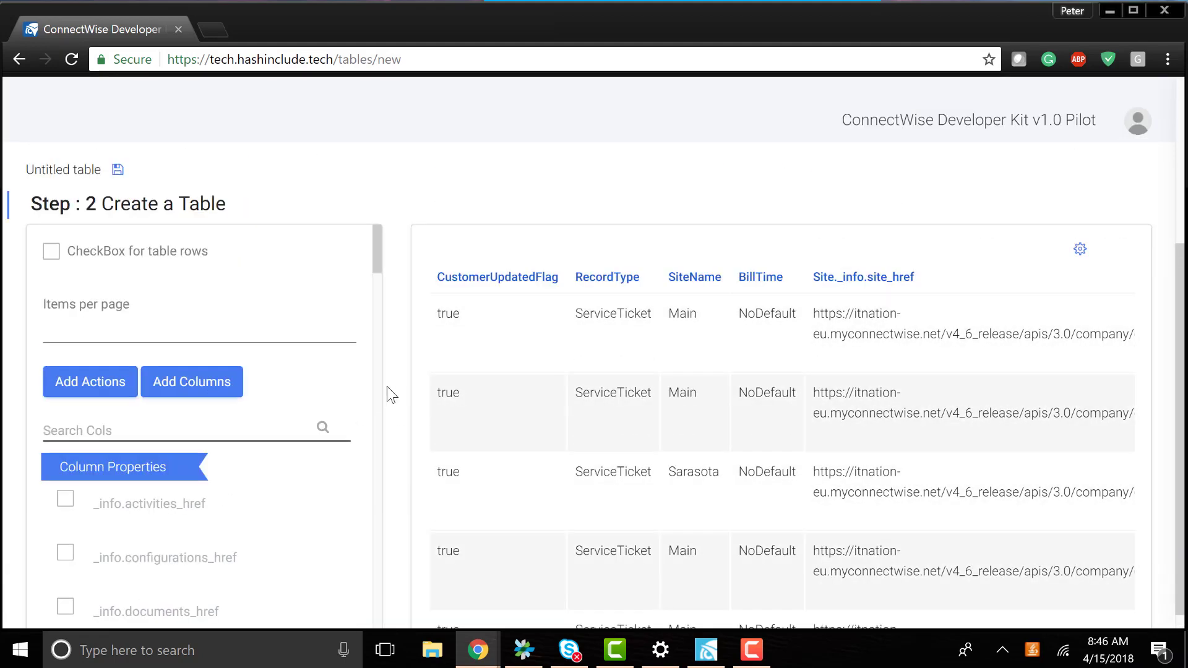
pyautogui.scroll(-3, 247, 328)
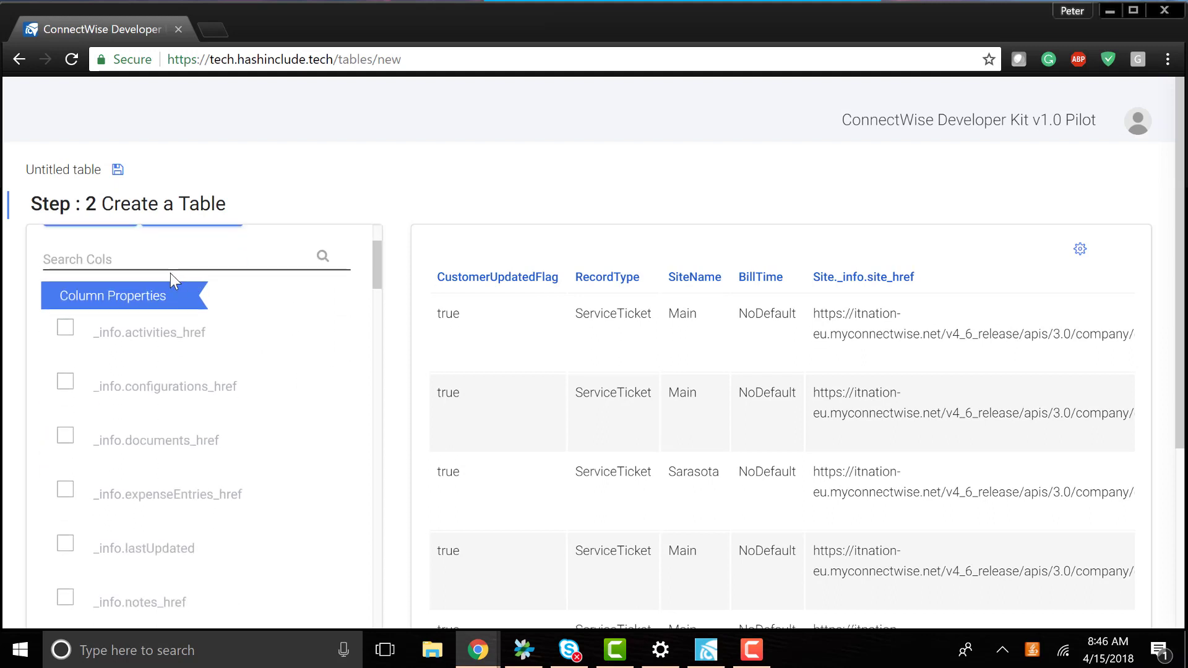
pyautogui.middleClick(119, 388)
pyautogui.scroll(-6, 119, 388)
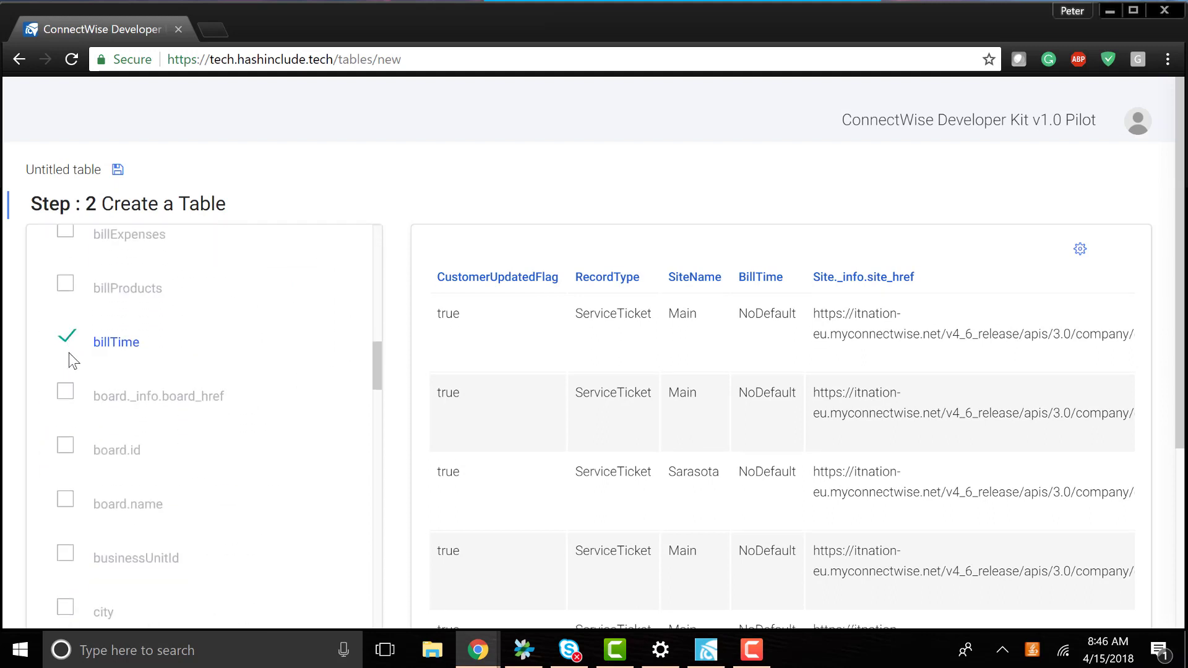
pyautogui.click(69, 350)
pyautogui.scroll(-6, 65, 365)
pyautogui.scroll(-8, 66, 371)
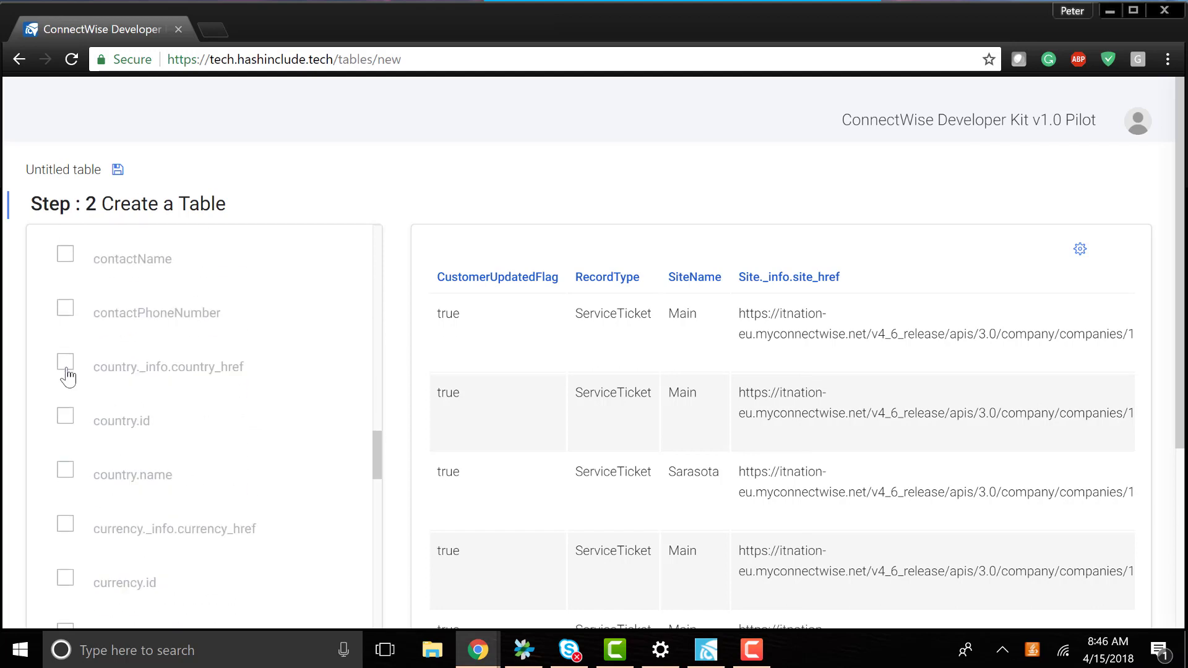
pyautogui.click(69, 410)
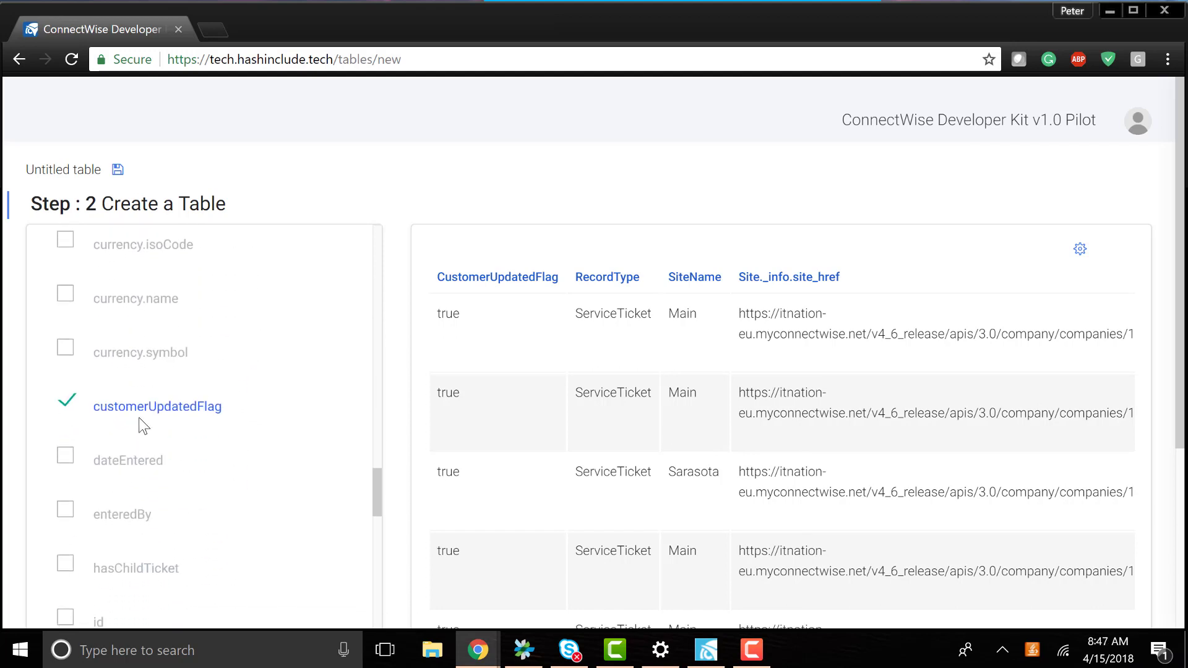
pyautogui.scroll(-10, 117, 408)
pyautogui.scroll(-2, 118, 412)
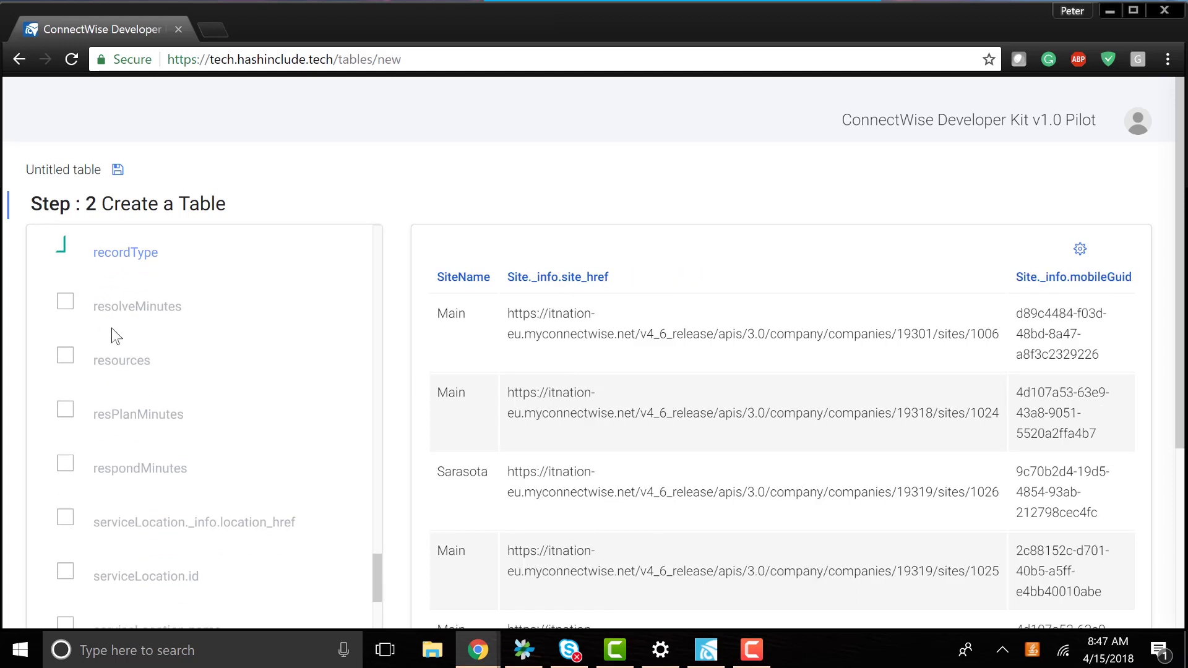
# - Remove the site._info.mobileGuid, site._info.site_href, site.id, site.name and siteName columns from the table
pyautogui.middleClick(111, 328)
pyautogui.scroll(-8, 112, 328)
pyautogui.scroll(3, 112, 336)
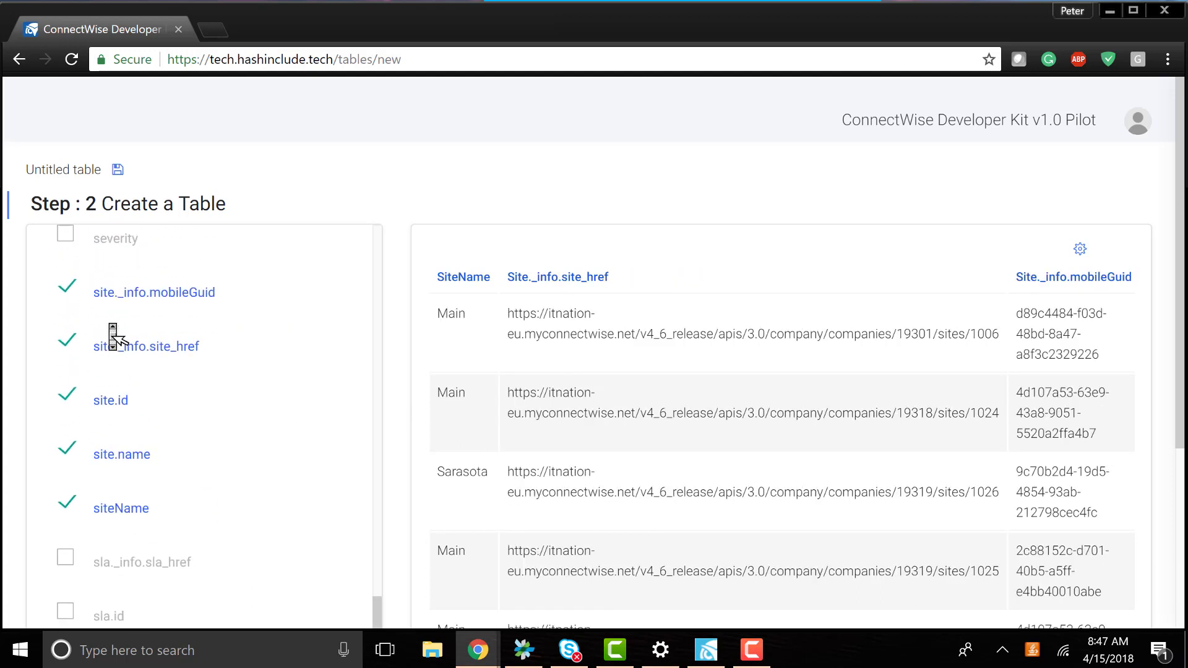
pyautogui.click(65, 288)
pyautogui.click(65, 348)
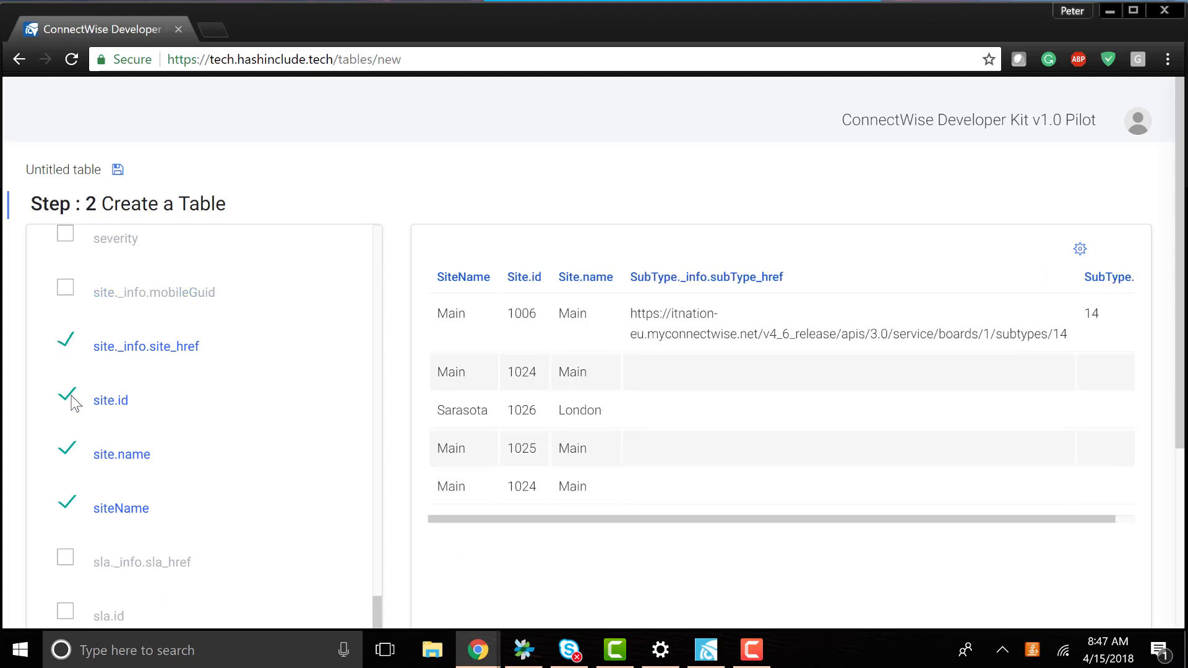
pyautogui.click(67, 399)
pyautogui.click(65, 446)
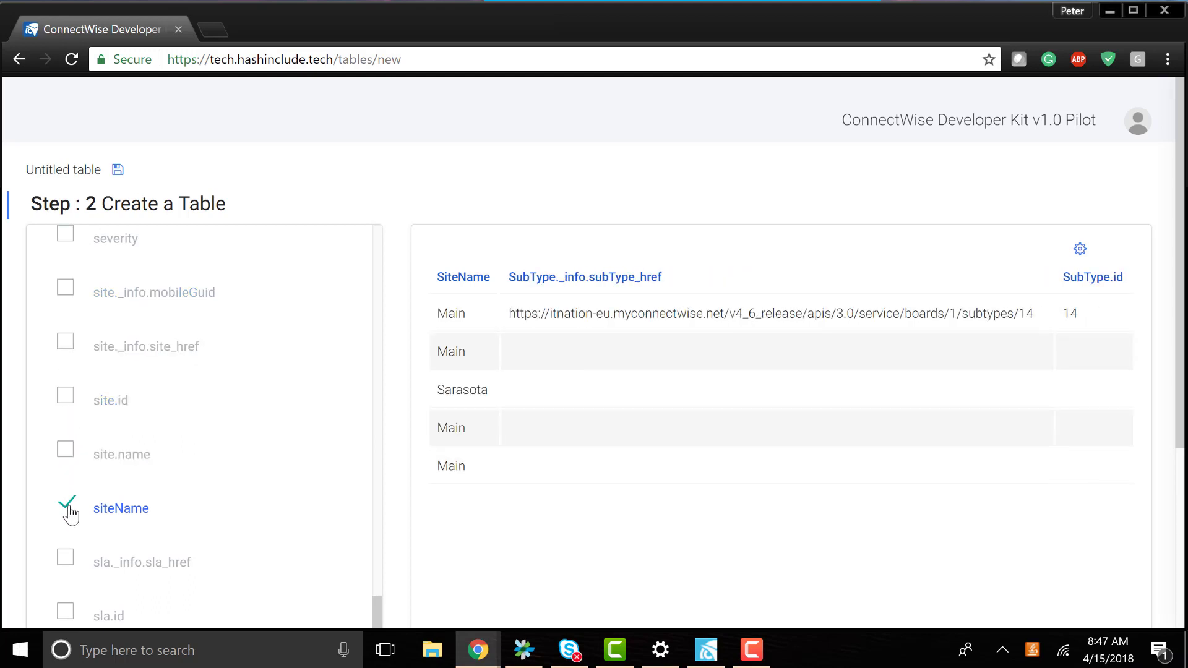
pyautogui.click(68, 513)
# - Remove the subType._info.subType_href and subType.id columns and add the summary column to the table
pyautogui.scroll(-10, 91, 468)
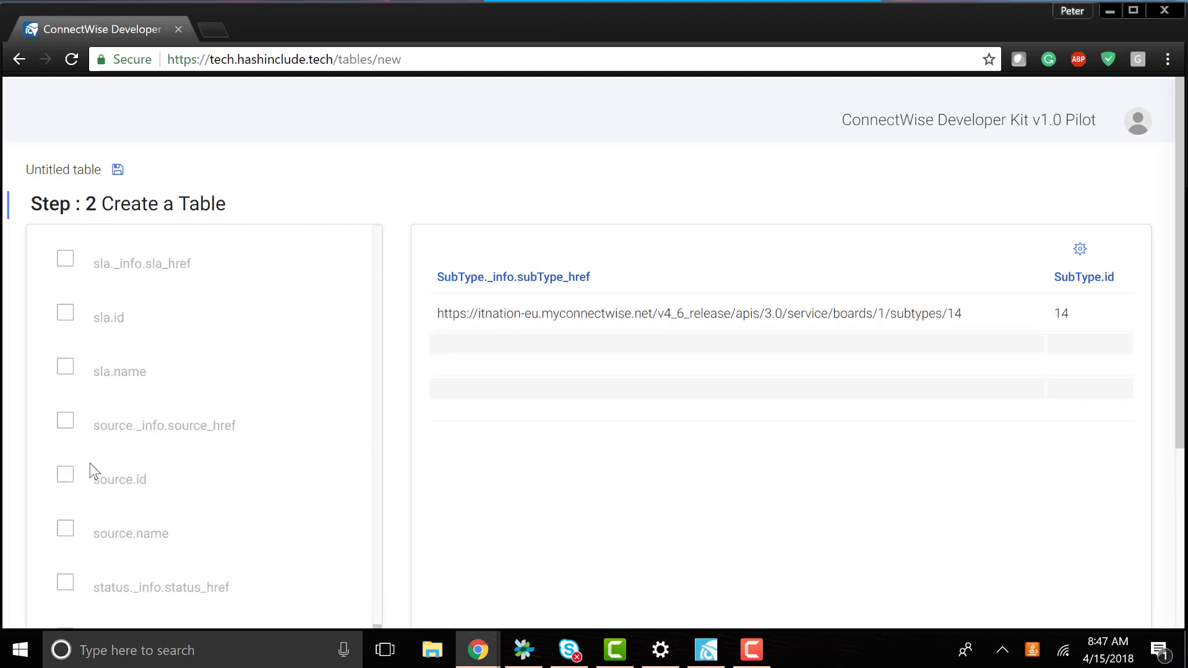
pyautogui.click(68, 425)
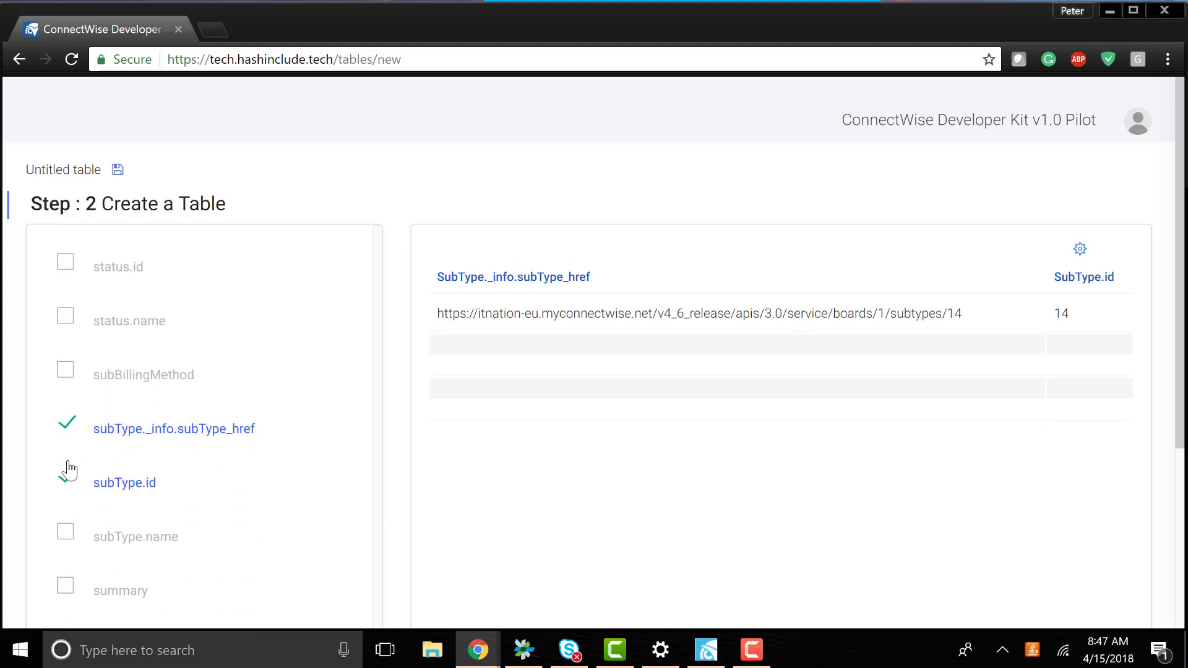
pyautogui.click(66, 477)
pyautogui.scroll(-5, 127, 464)
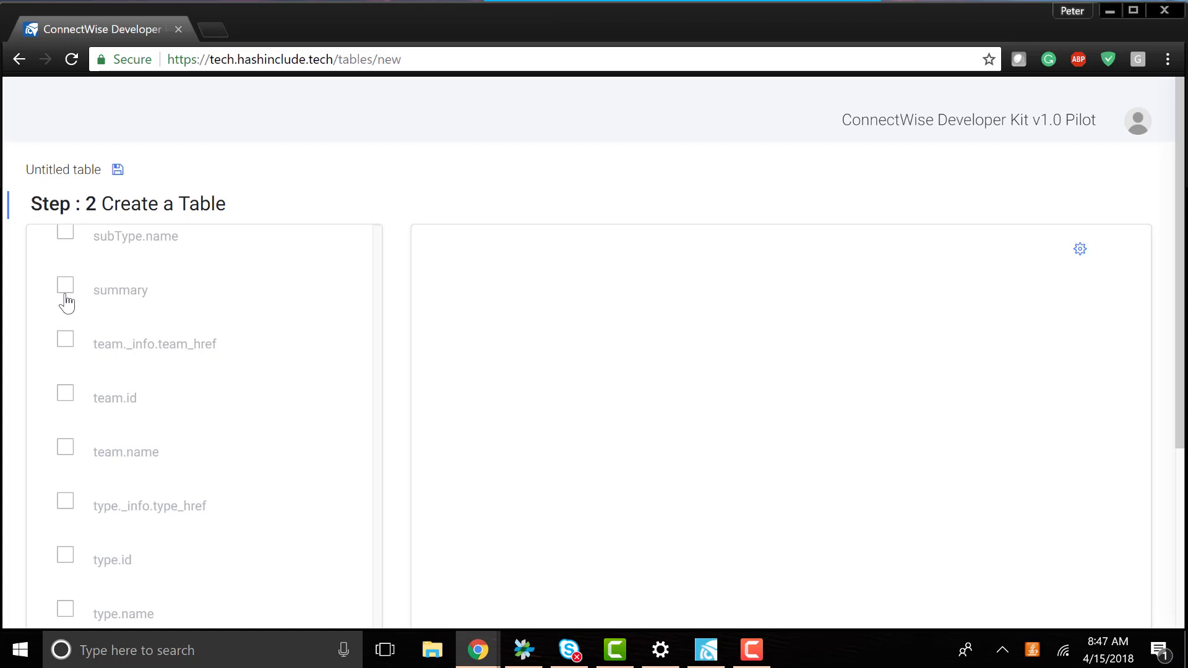
pyautogui.click(122, 308)
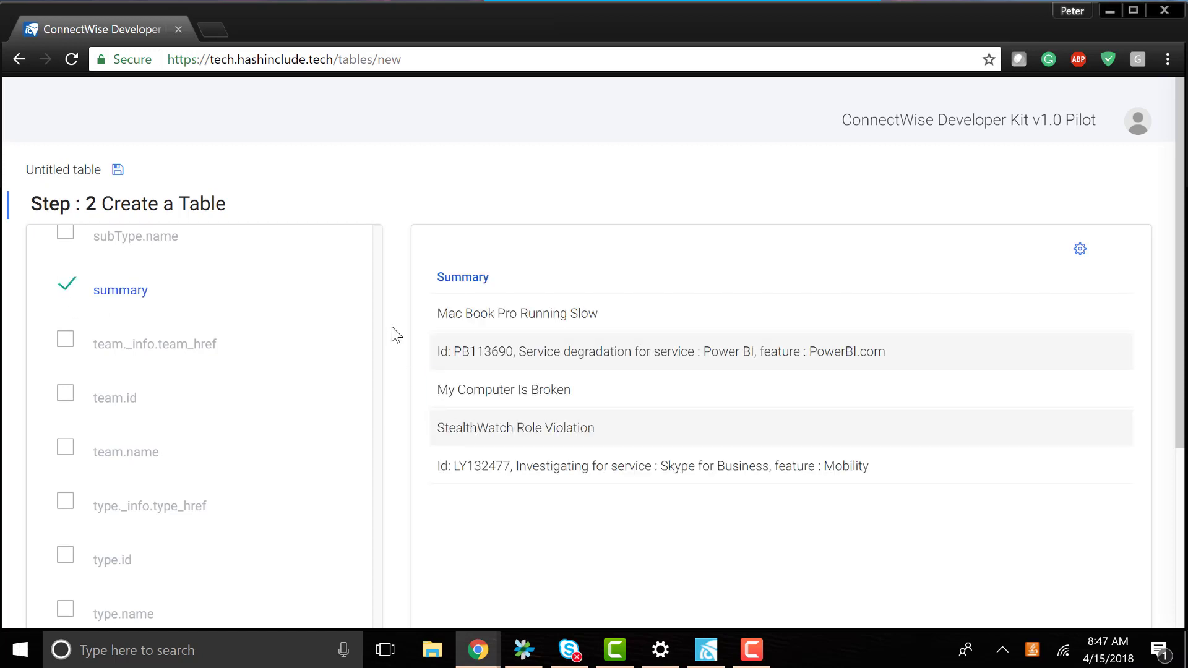
# - Search the column properties for "id" and add the ticket's id column to the table
pyautogui.scroll(10, 241, 405)
pyautogui.scroll(5, 236, 402)
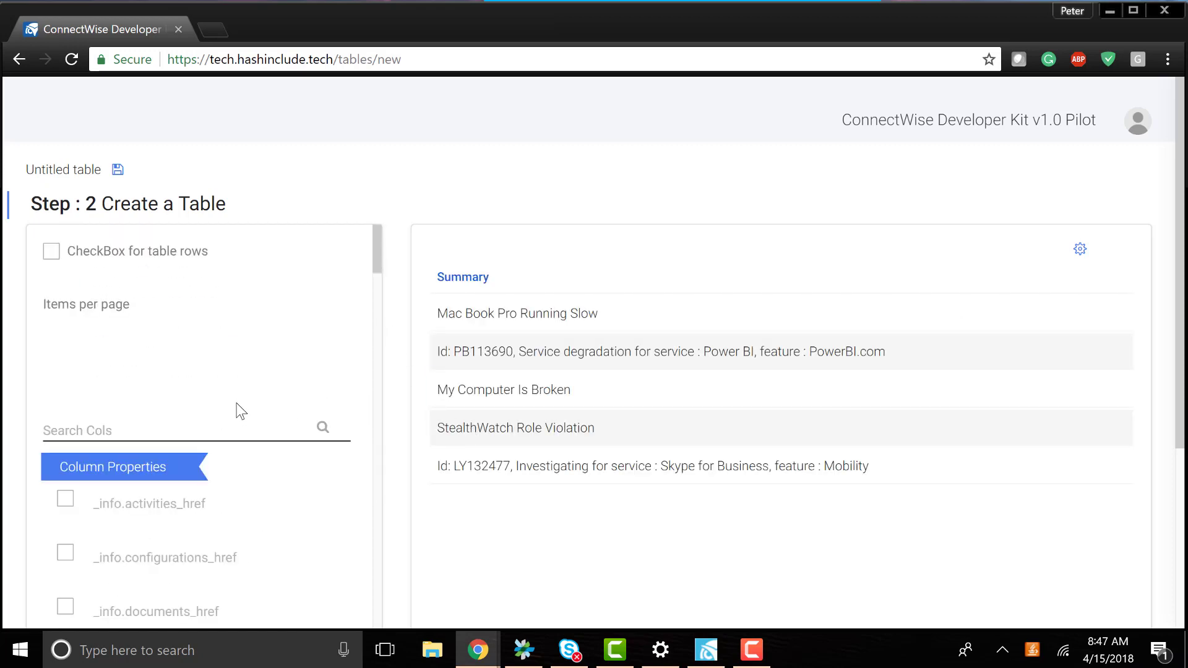
pyautogui.click(193, 433)
pyautogui.write('id')
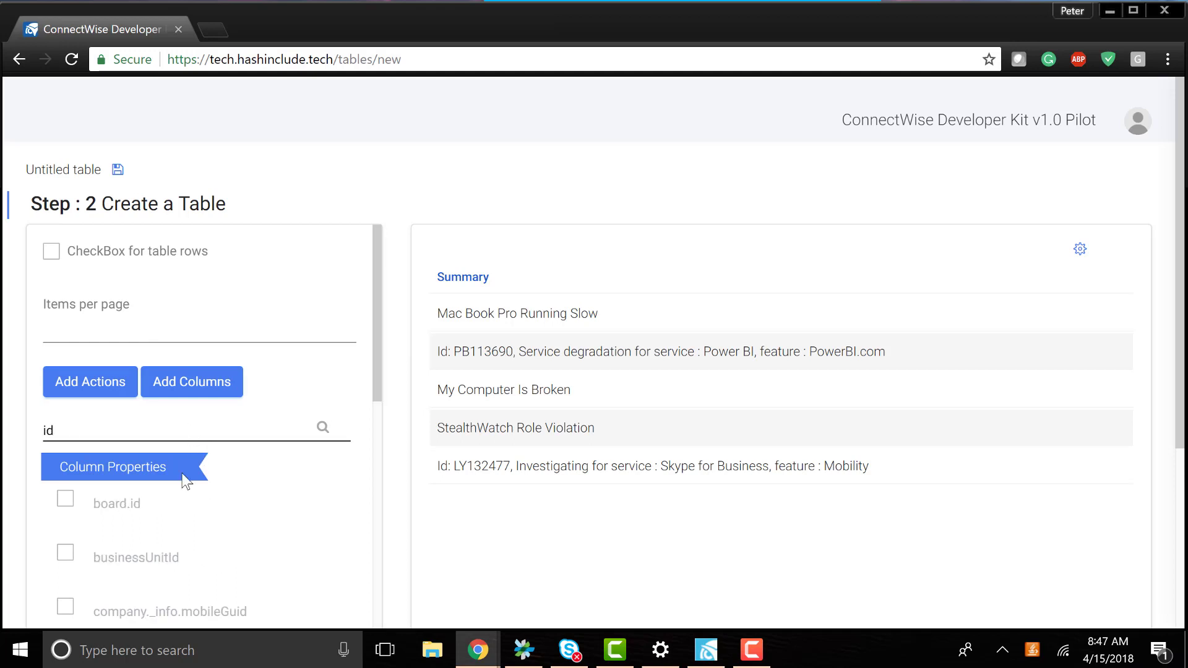
pyautogui.scroll(-5, 164, 513)
pyautogui.scroll(-5, 162, 521)
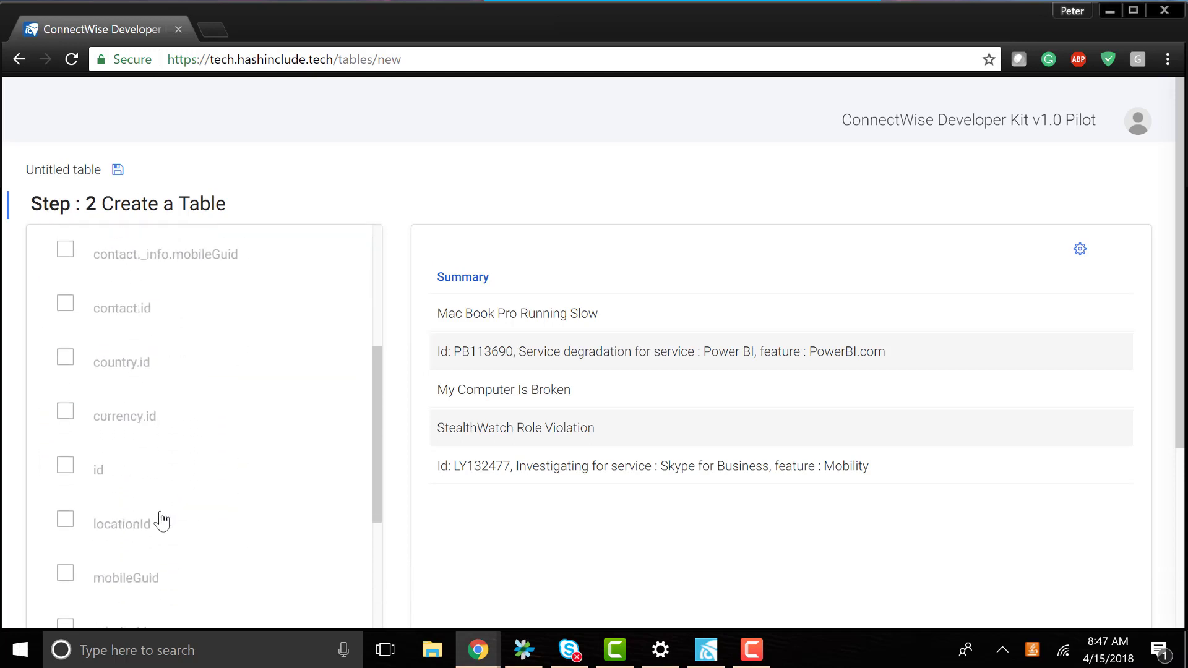
pyautogui.click(65, 363)
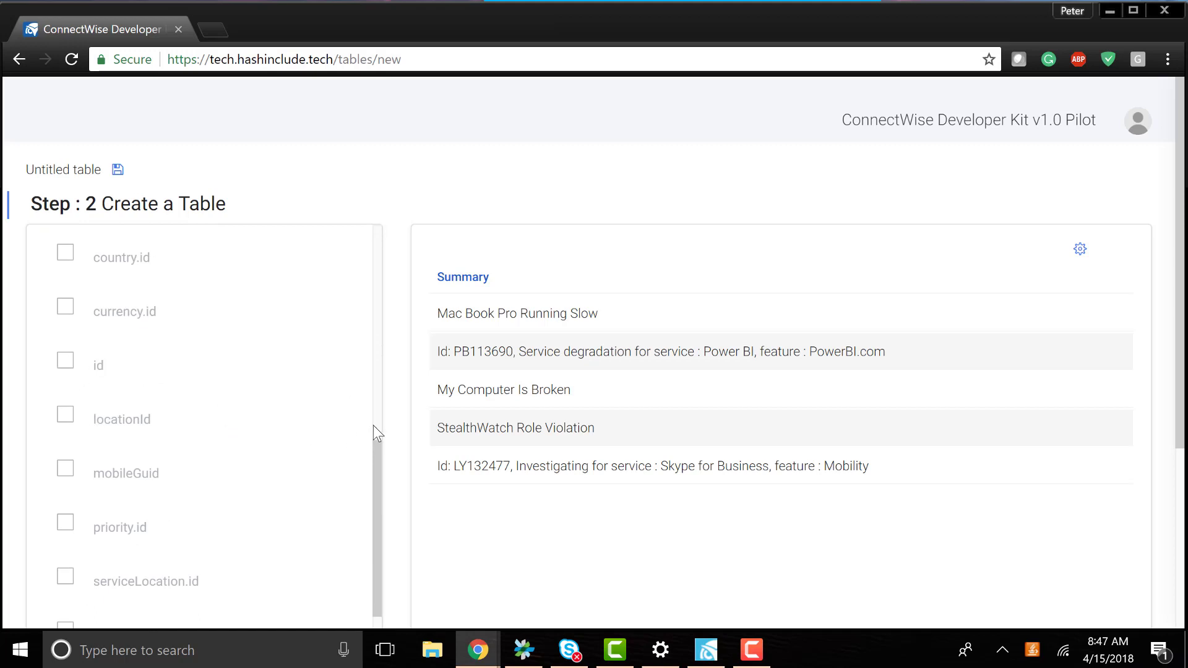
# - Search the column properties for "phone" and add the contactPhoneNumber column
pyautogui.scroll(10, 357, 413)
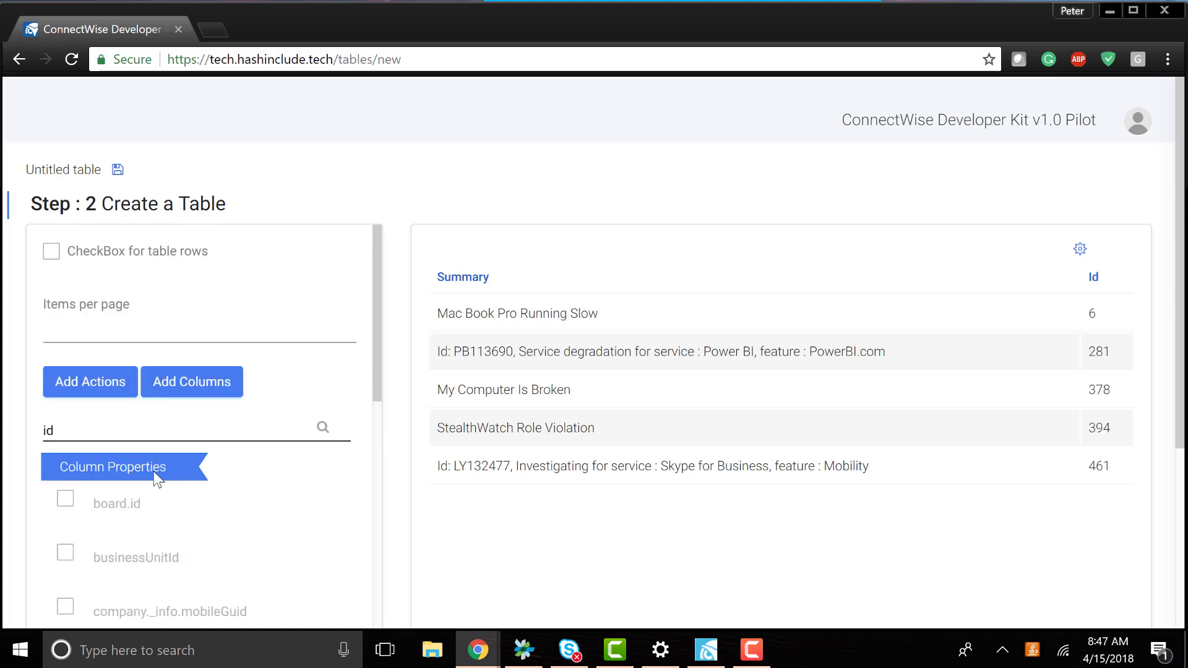
pyautogui.moveTo(136, 433); pyautogui.dragTo(6, 414)
pyautogui.write('phone')
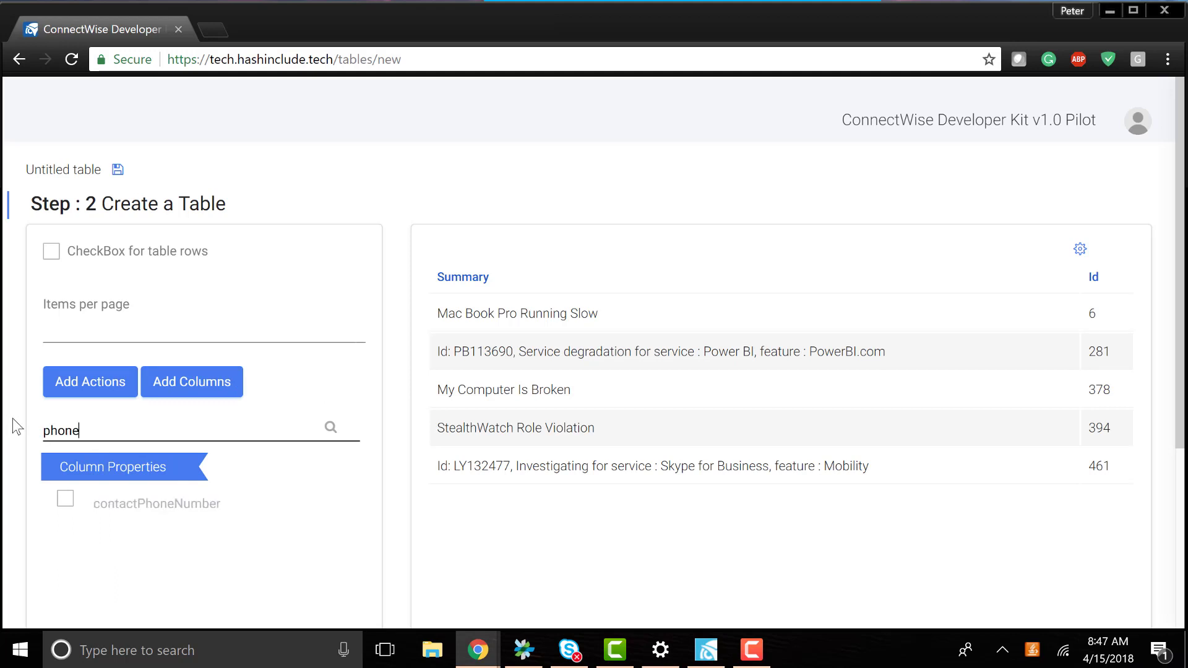
pyautogui.click(63, 496)
# - Search the column properties for "name" and add the contact.name and company.name columns
pyautogui.moveTo(82, 430); pyautogui.dragTo(7, 454)
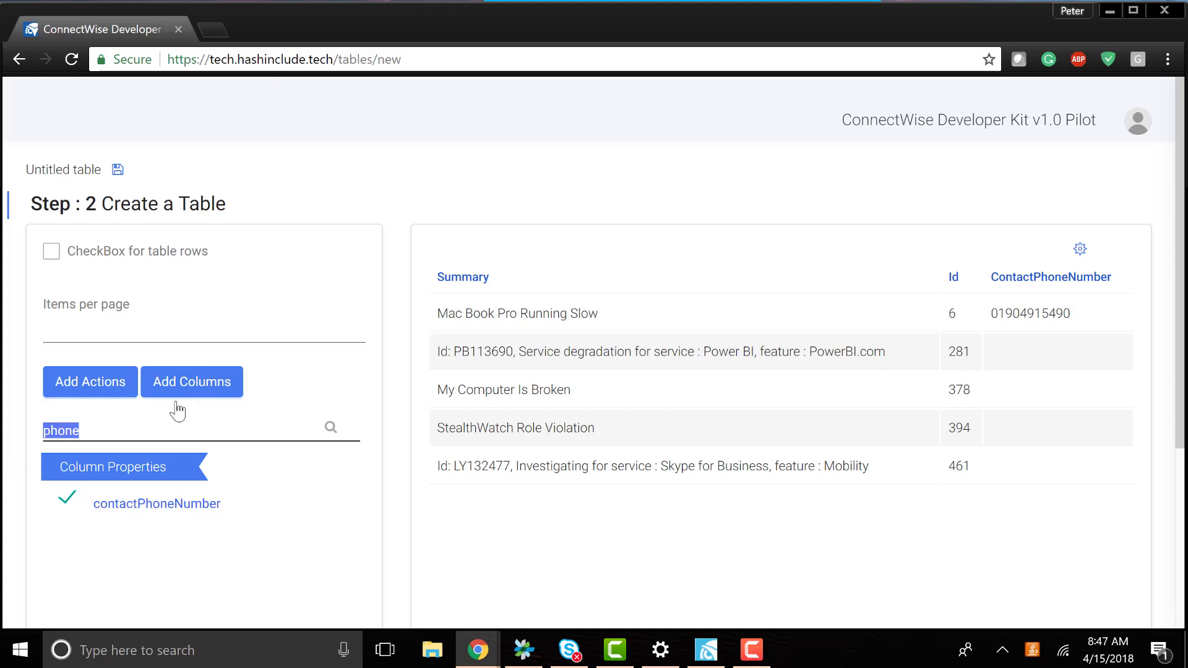
pyautogui.write('name')
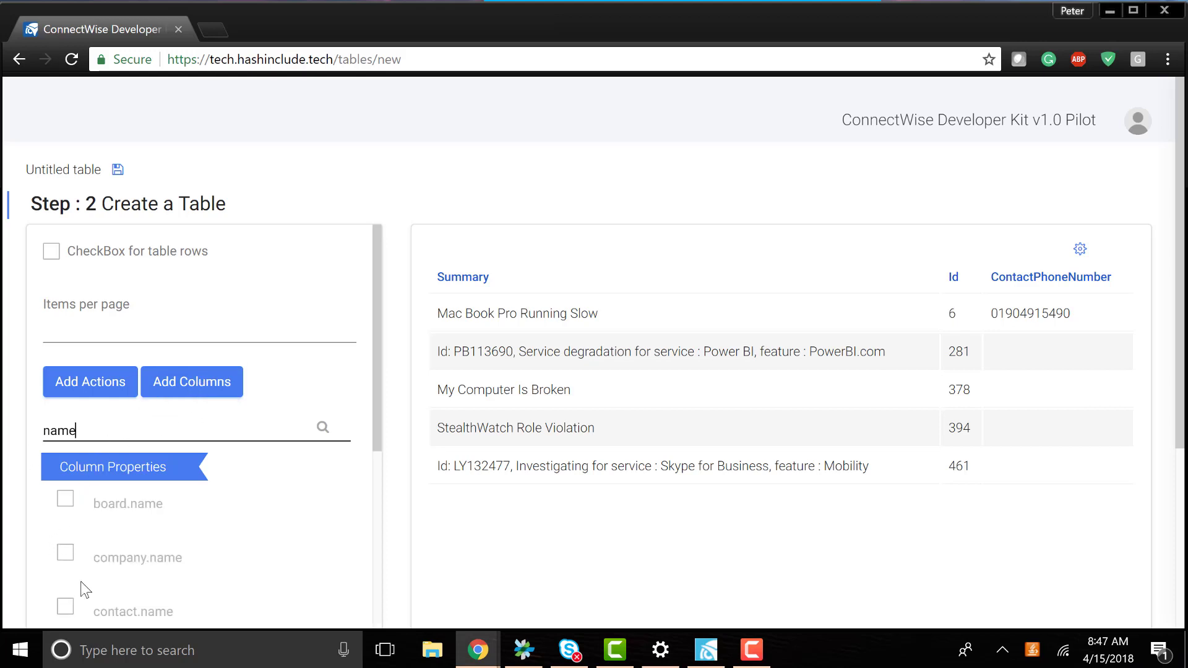
pyautogui.click(66, 607)
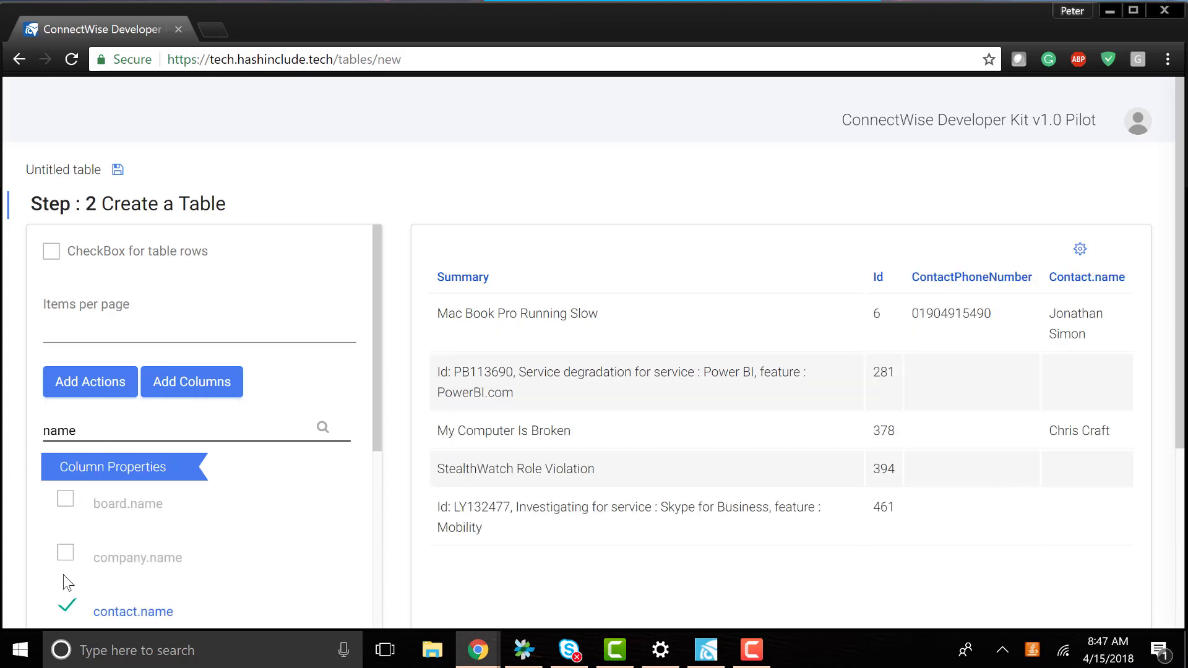
pyautogui.click(65, 552)
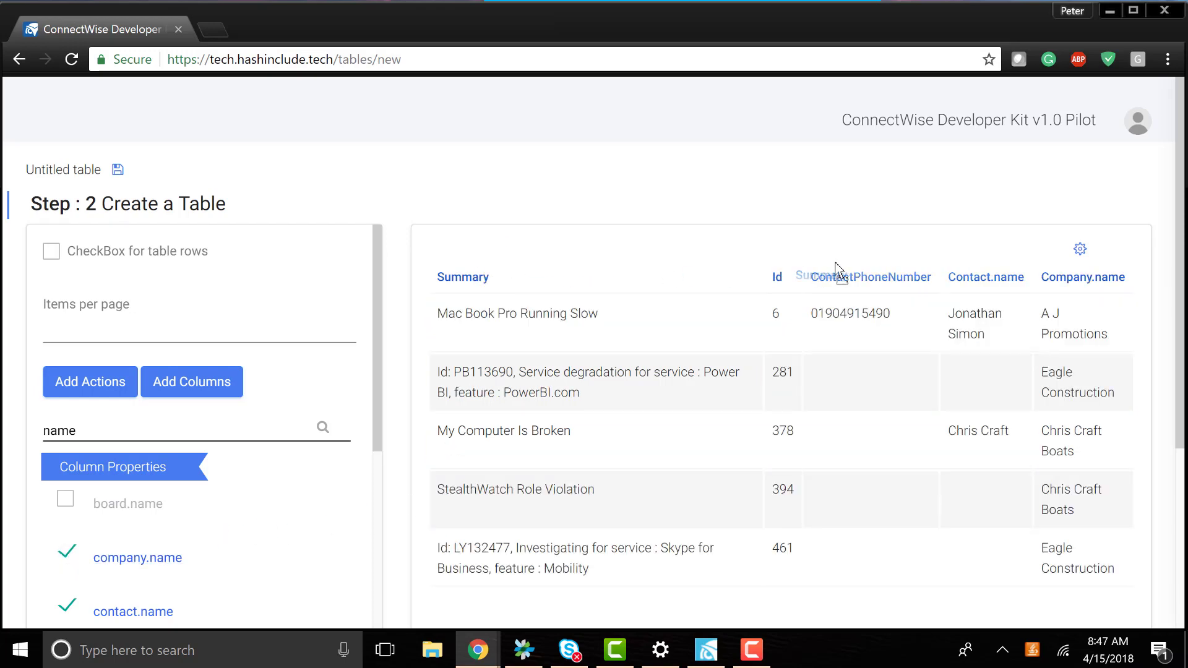
# - Try reordering the table by moving the Summary column behind Contact.name and back to the first position
pyautogui.moveTo(678, 257); pyautogui.dragTo(718, 260)
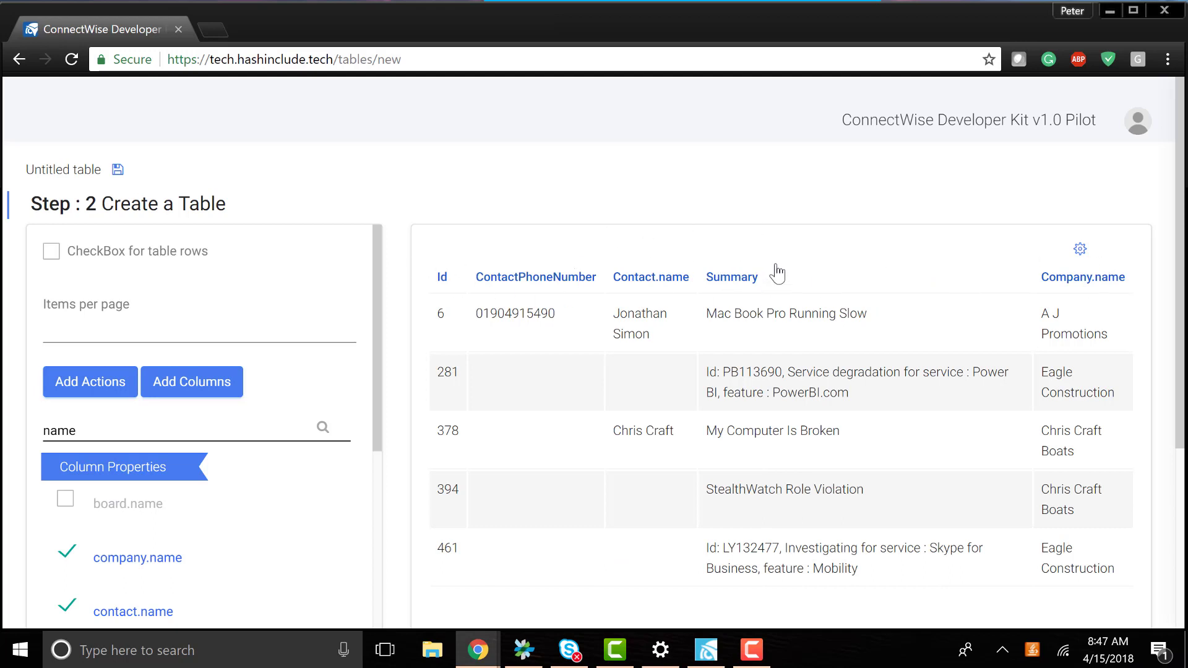
pyautogui.moveTo(774, 272); pyautogui.dragTo(458, 284)
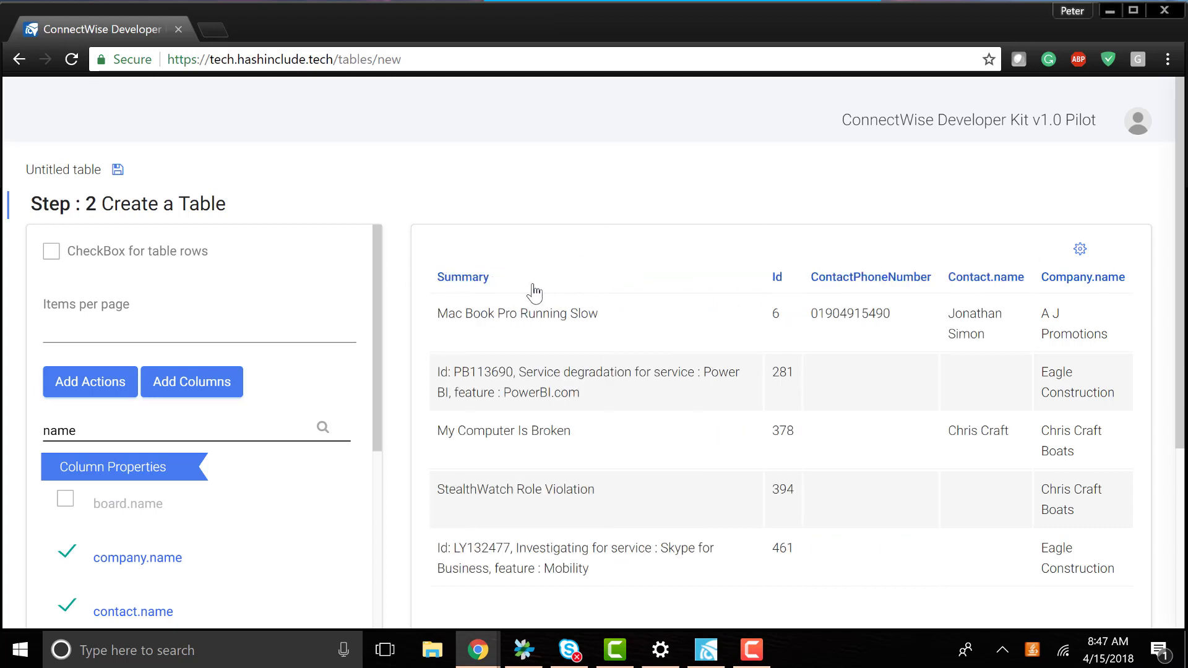
# - Rename the ContactPhoneNumber column header in the table preview to "Phone Number"
pyautogui.doubleClick(895, 280)
pyautogui.click(870, 280)
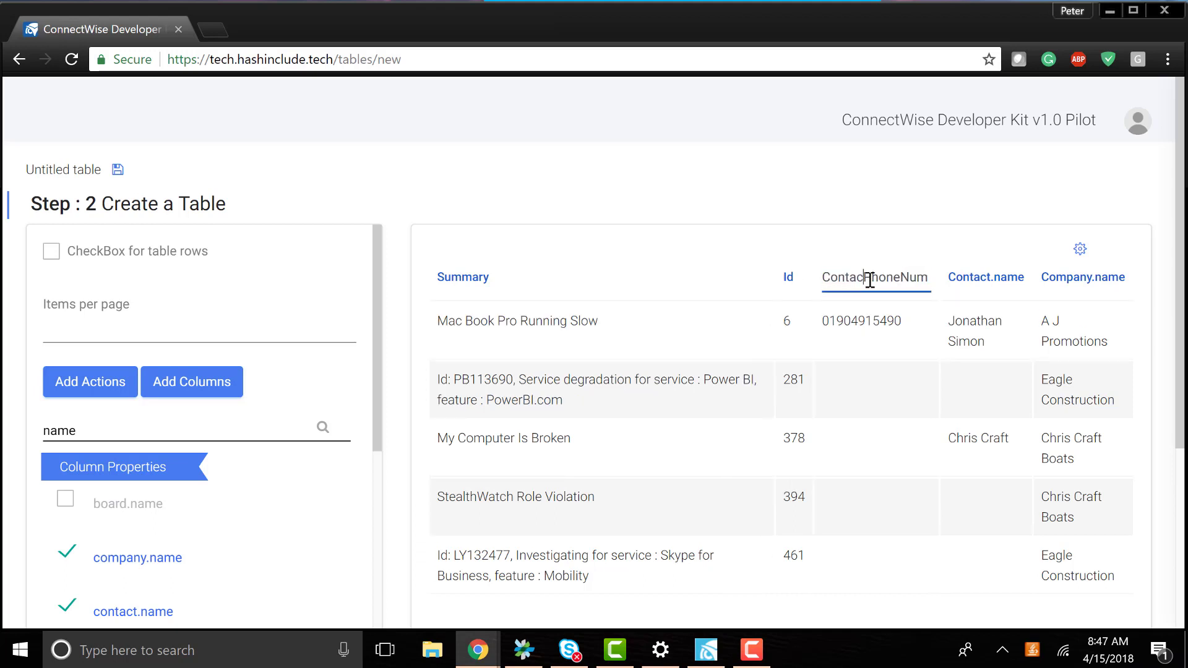
pyautogui.press('BackSpace')
pyautogui.press('BackSpace')
pyautogui.press('BackSpace')
pyautogui.press('BackSpace')
pyautogui.press('BackSpace')
pyautogui.press('BackSpace')
pyautogui.press('BackSpace')
pyautogui.click(868, 280)
pyautogui.click(822, 188)
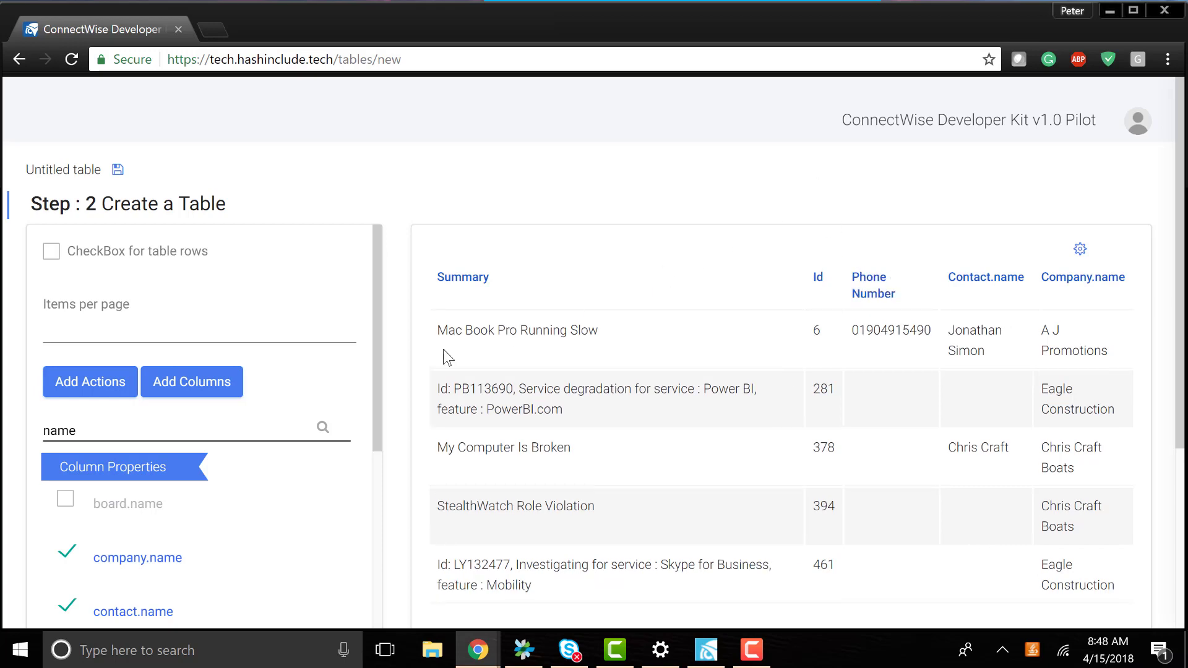
# - Open the column properties of company.name and set its action to link-page
pyautogui.scroll(-1, 37, 576)
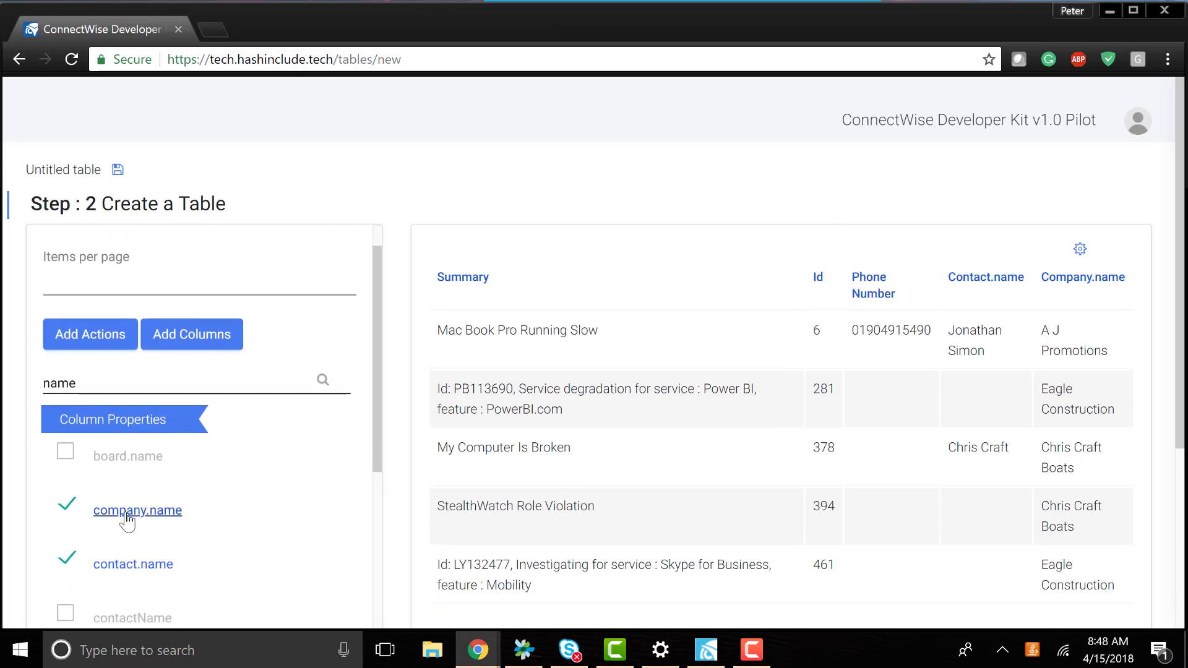
pyautogui.click(128, 513)
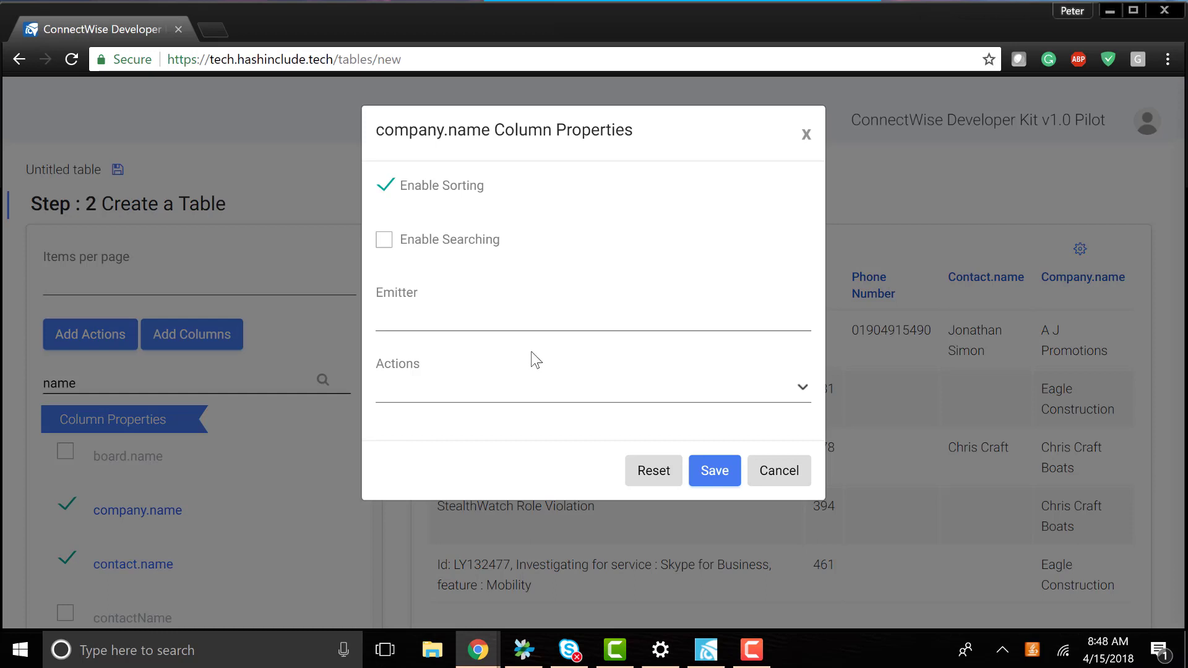
pyautogui.click(499, 396)
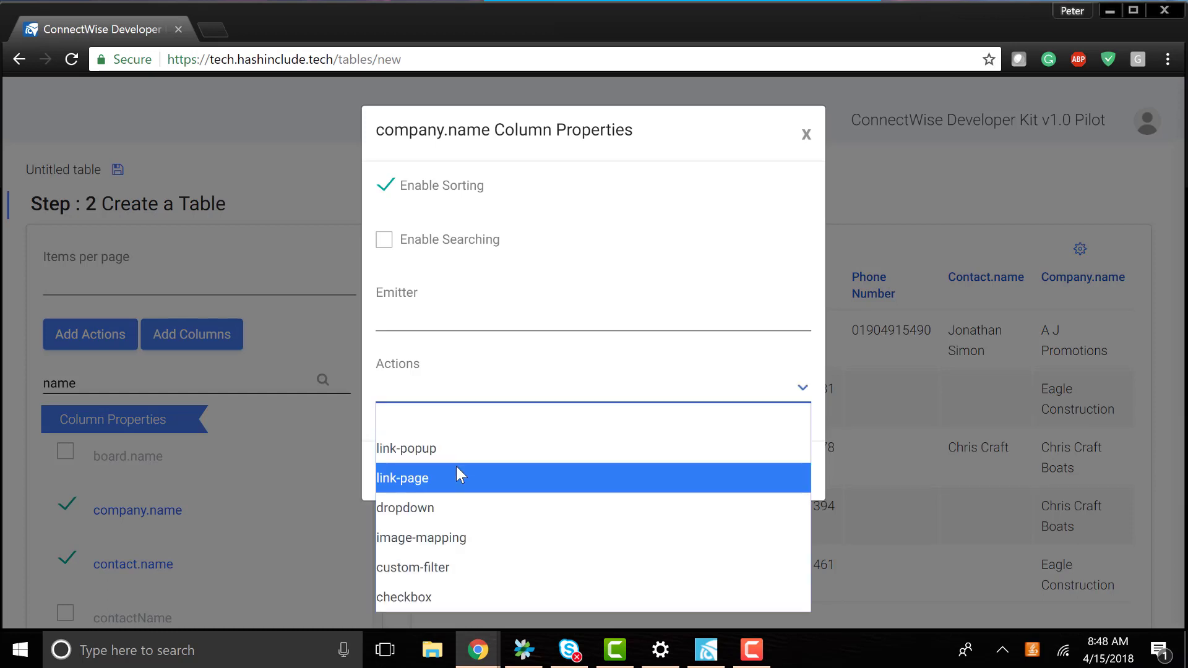
pyautogui.click(458, 475)
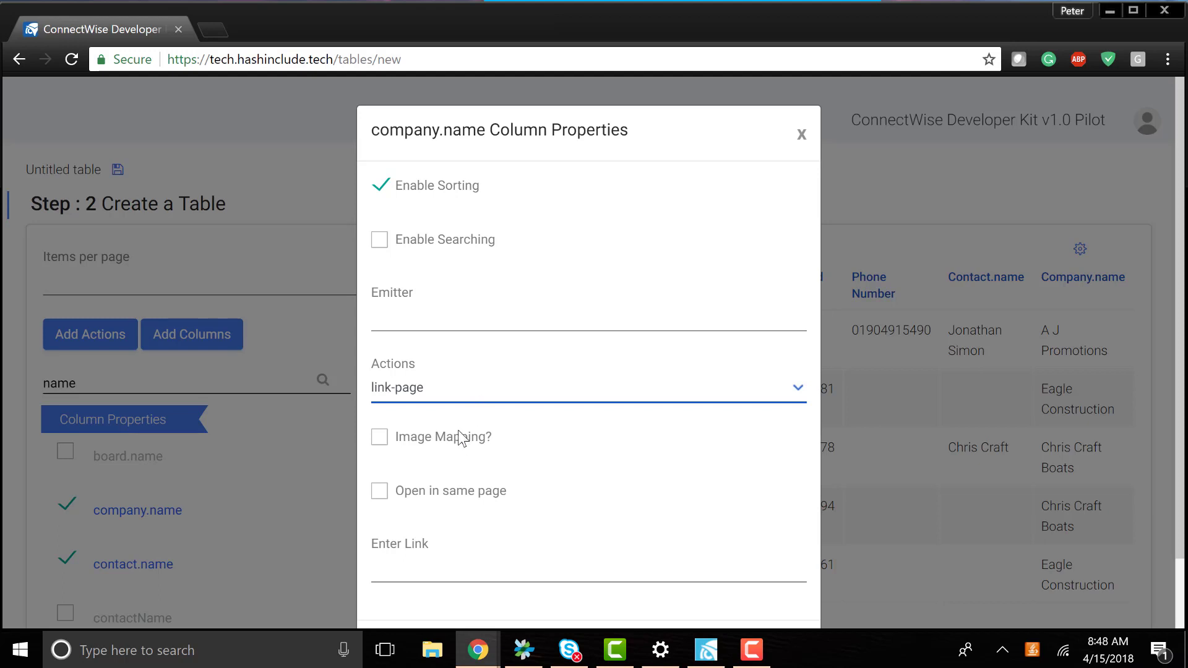
pyautogui.click(453, 391)
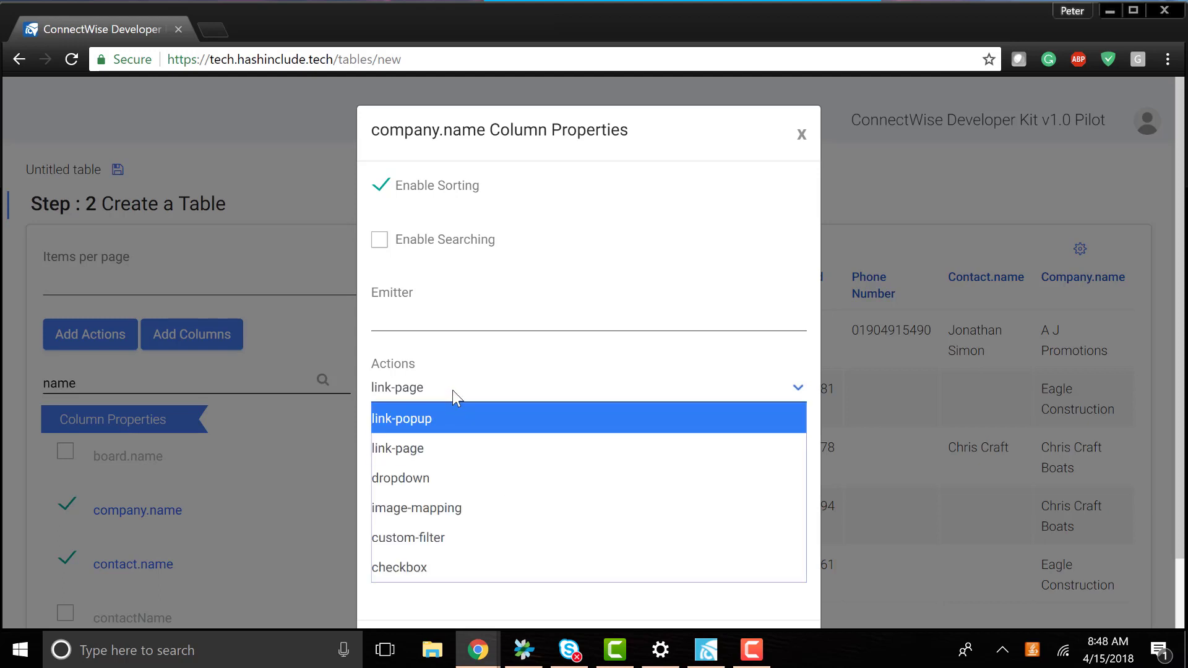
pyautogui.click(431, 444)
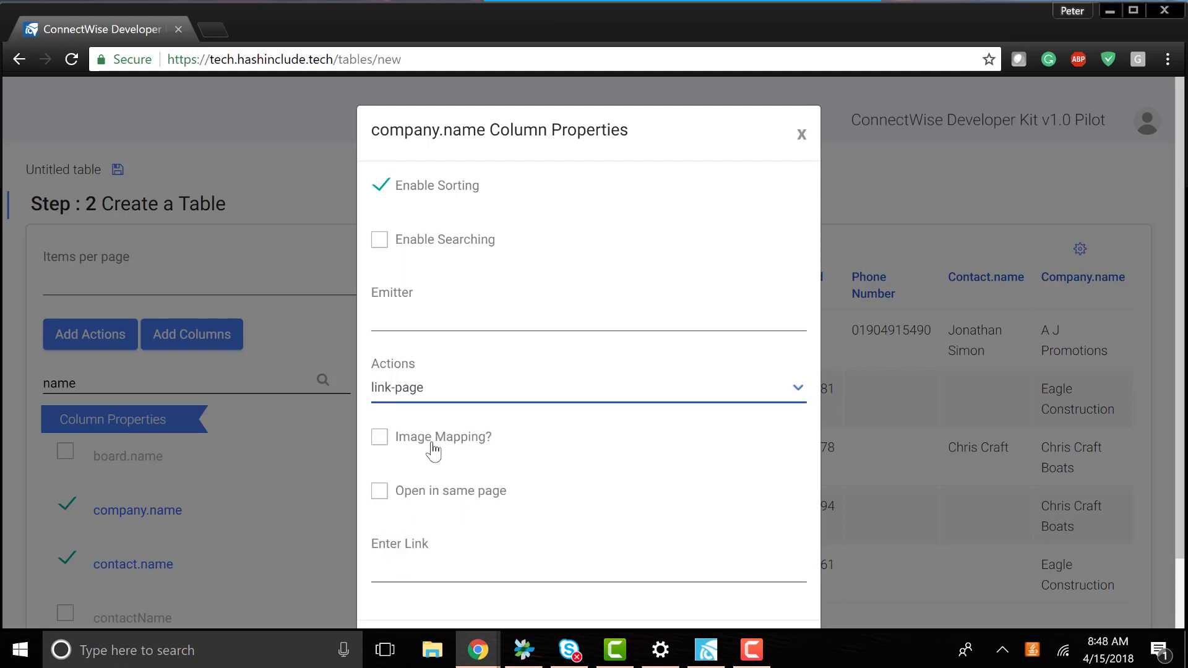
pyautogui.scroll(-2, 607, 467)
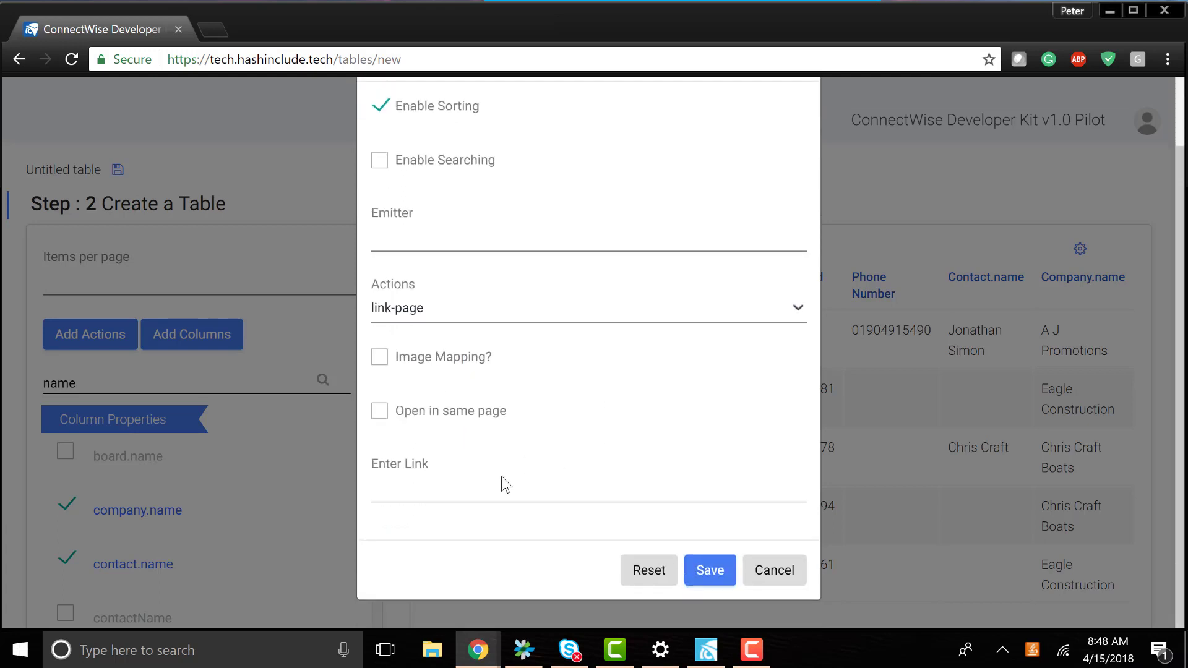
pyautogui.click(494, 495)
pyautogui.write('w')
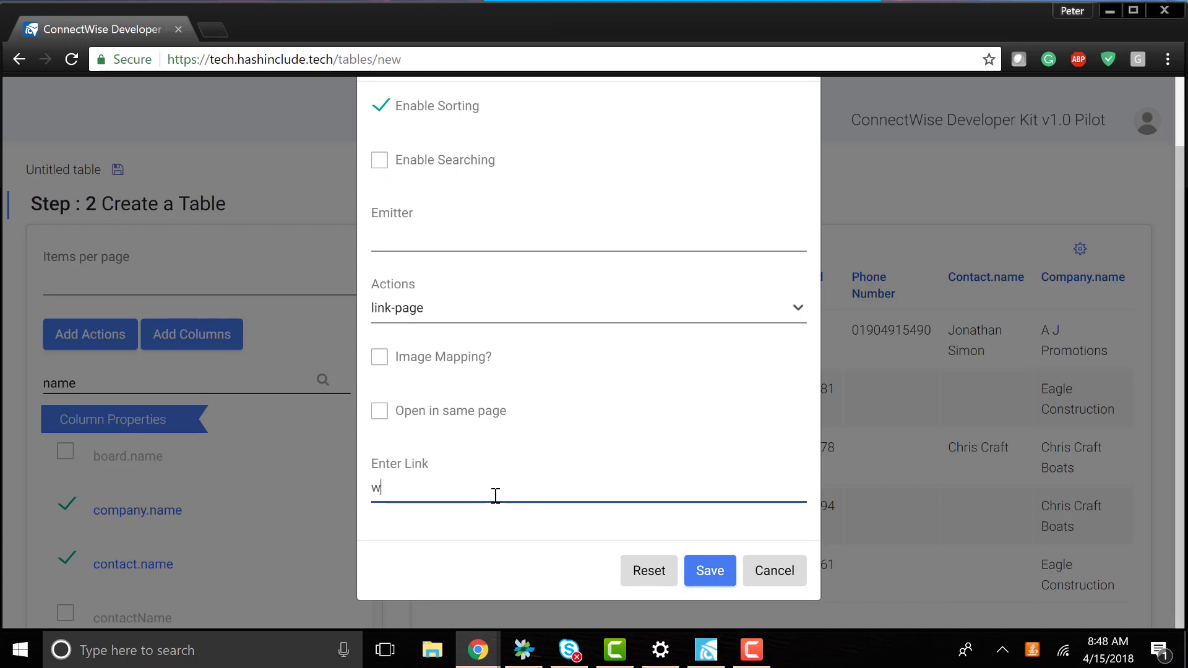
pyautogui.write('ww;')
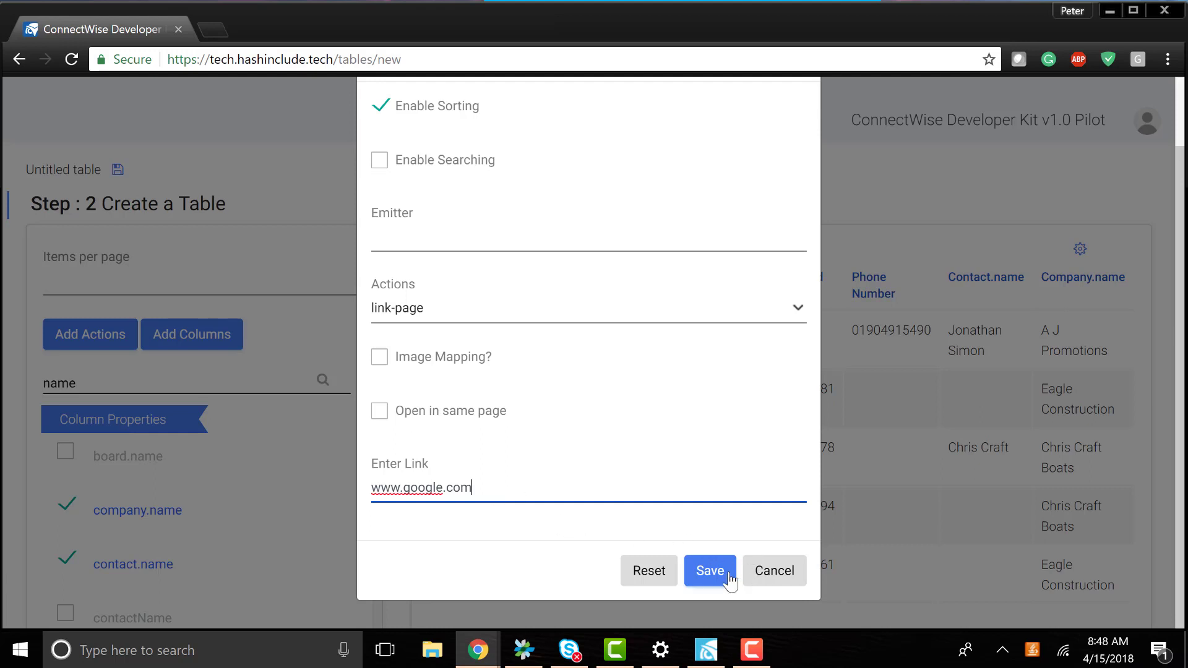
pyautogui.click(793, 572)
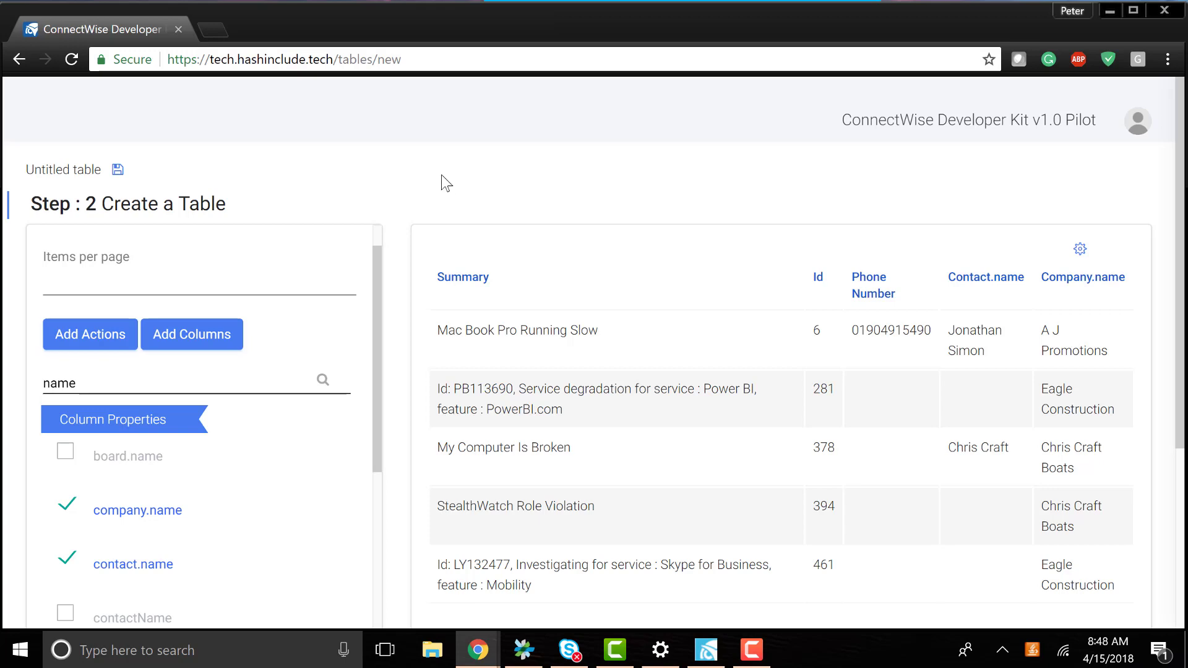
# - Leave the unsaved table for the root address tech.hashinclude.tech and start creating a new graph
pyautogui.moveTo(332, 60); pyautogui.dragTo(499, 90)
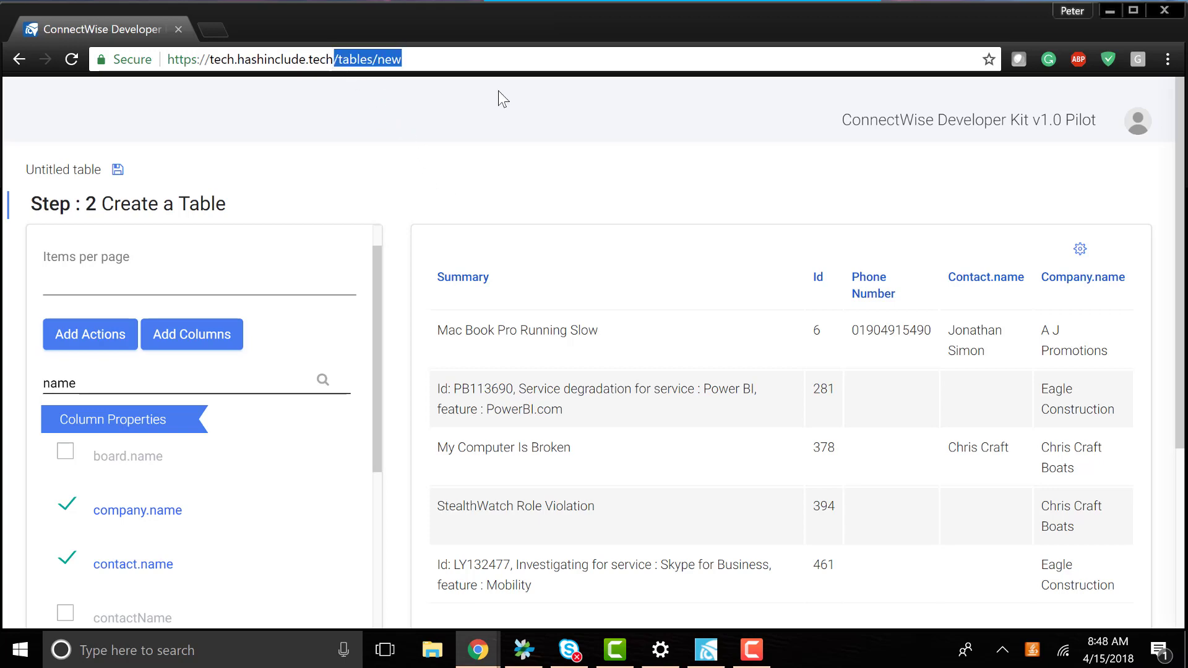
pyautogui.press('BackSpace')
pyautogui.press('Return')
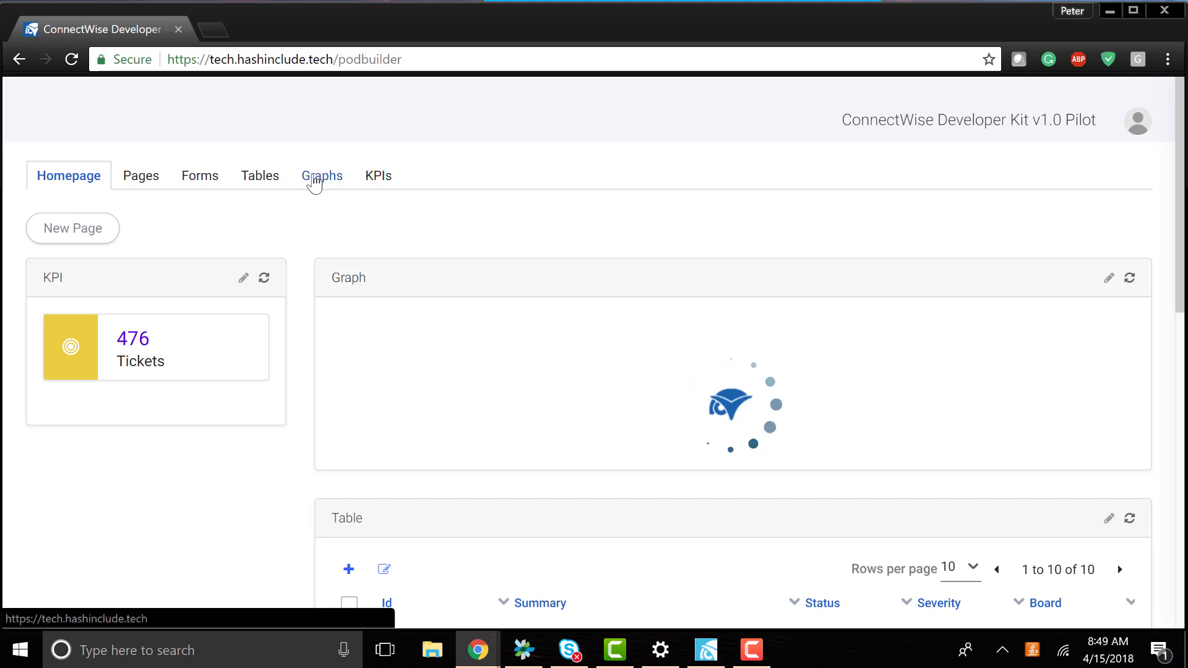
pyautogui.click(314, 184)
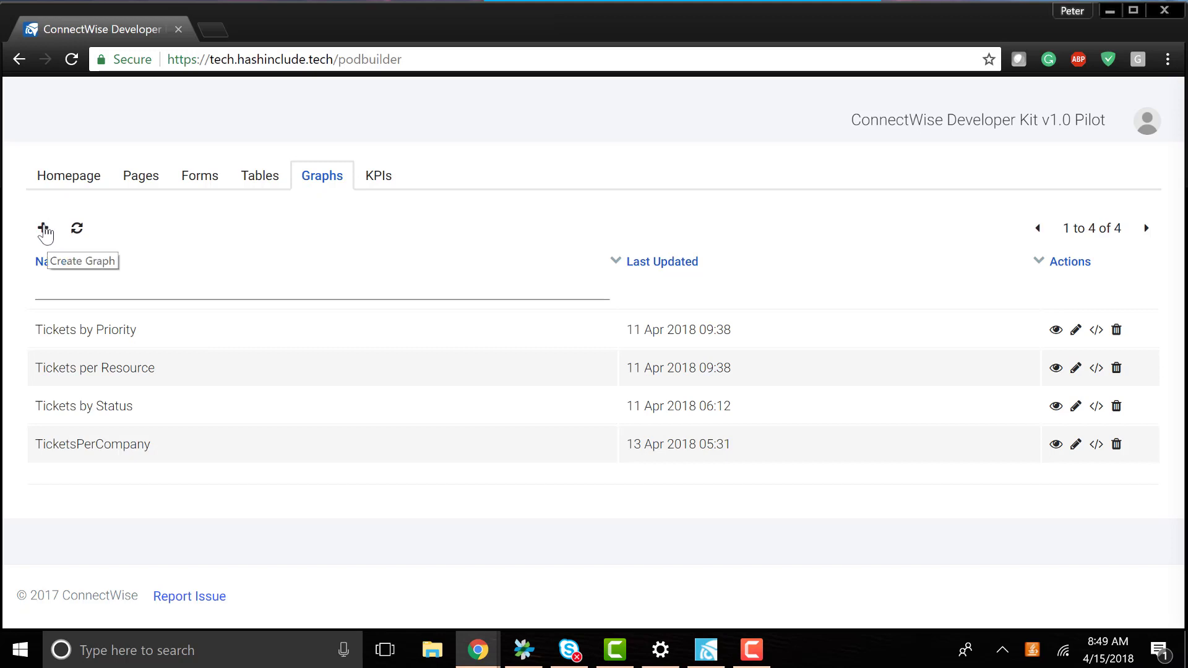
pyautogui.click(44, 230)
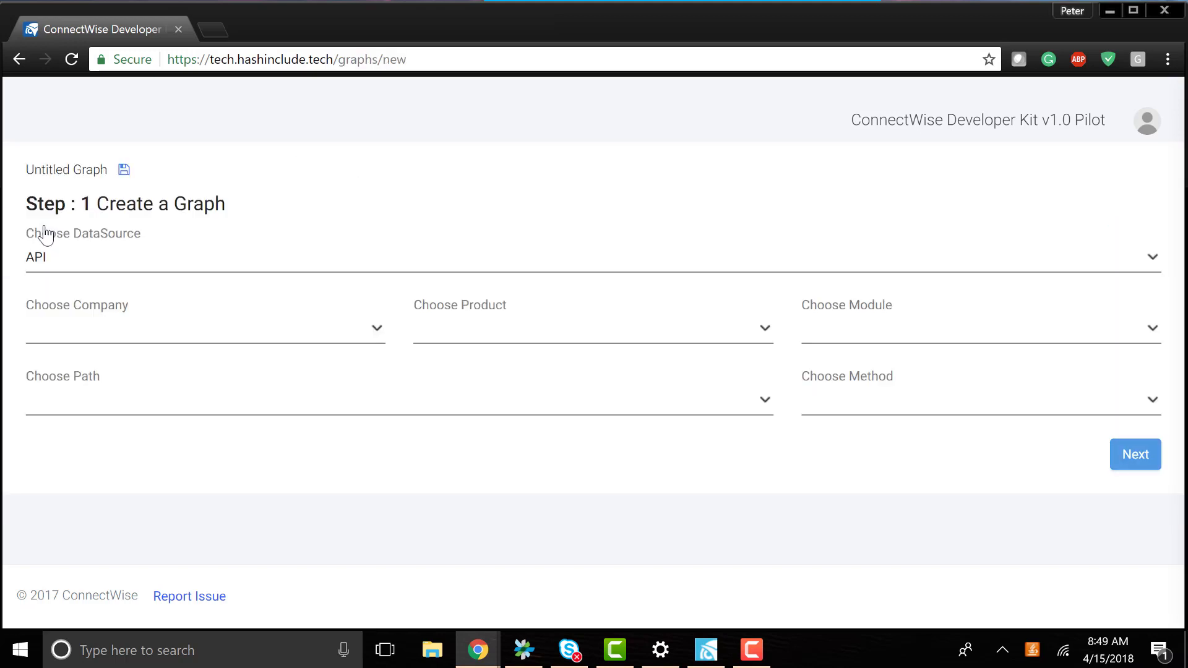
# - Set the graph's API data source to company ConnectWise, product Manage and module Company
pyautogui.click(102, 333)
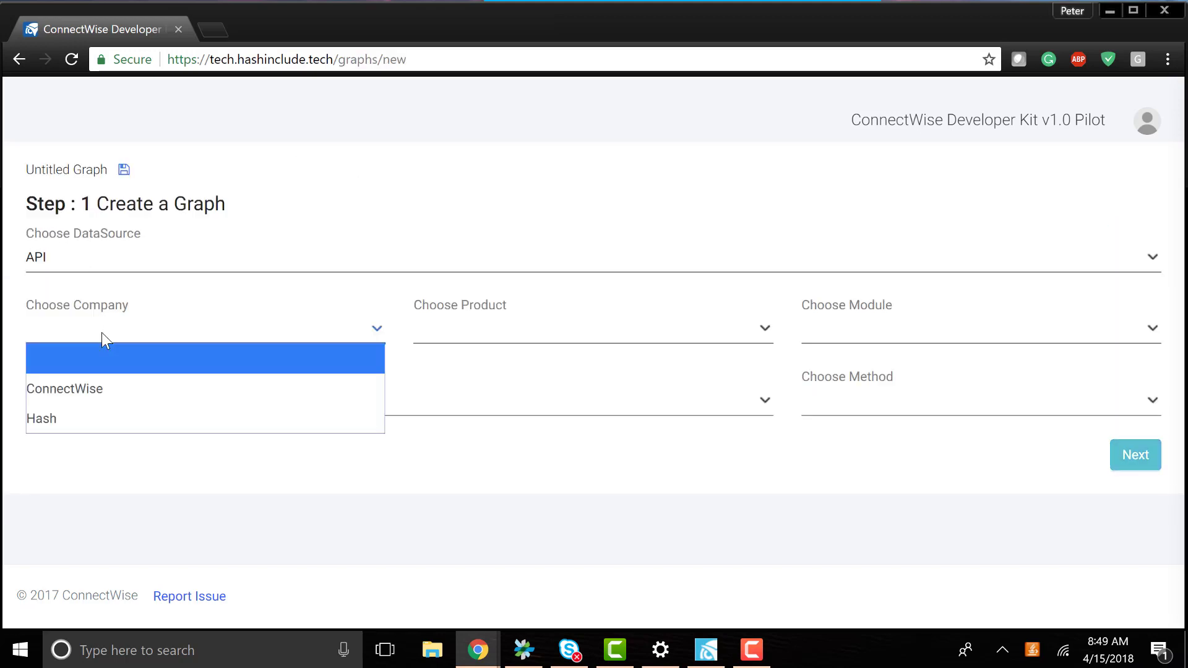
pyautogui.click(100, 383)
pyautogui.click(567, 332)
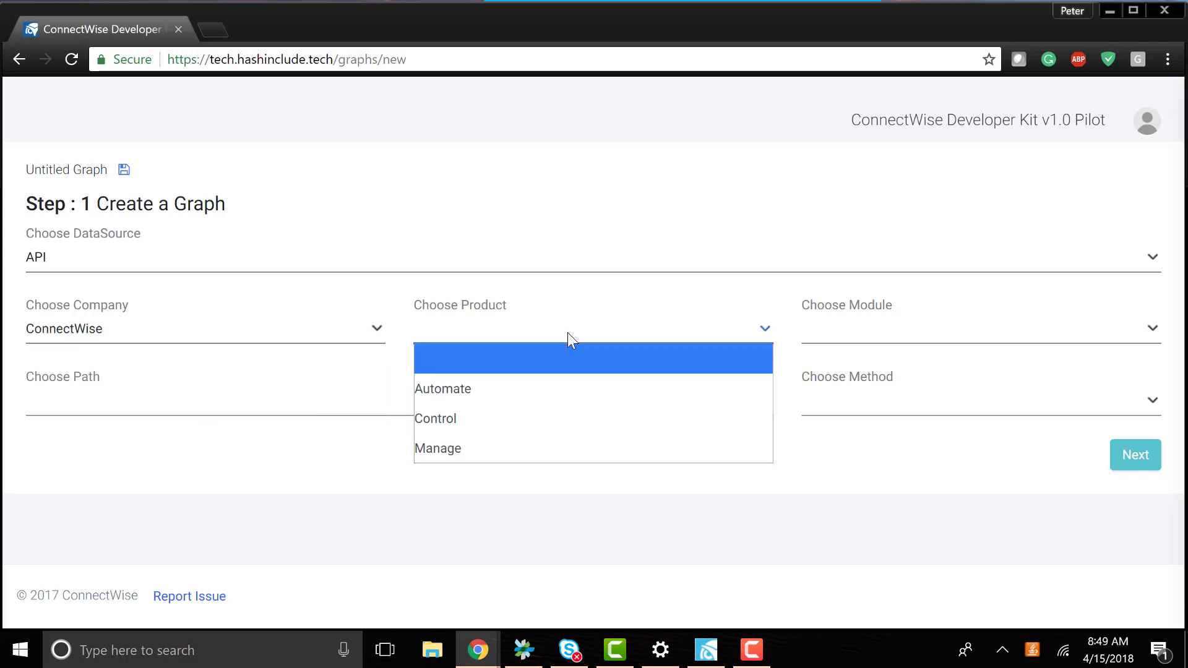
pyautogui.click(504, 447)
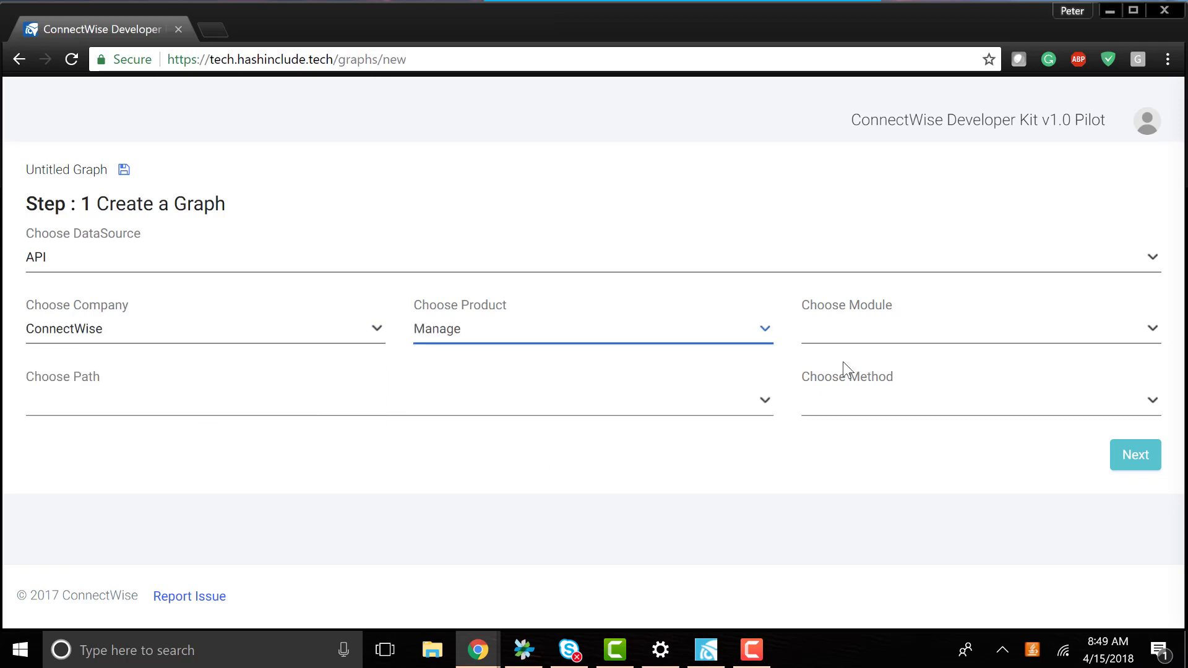
pyautogui.click(903, 341)
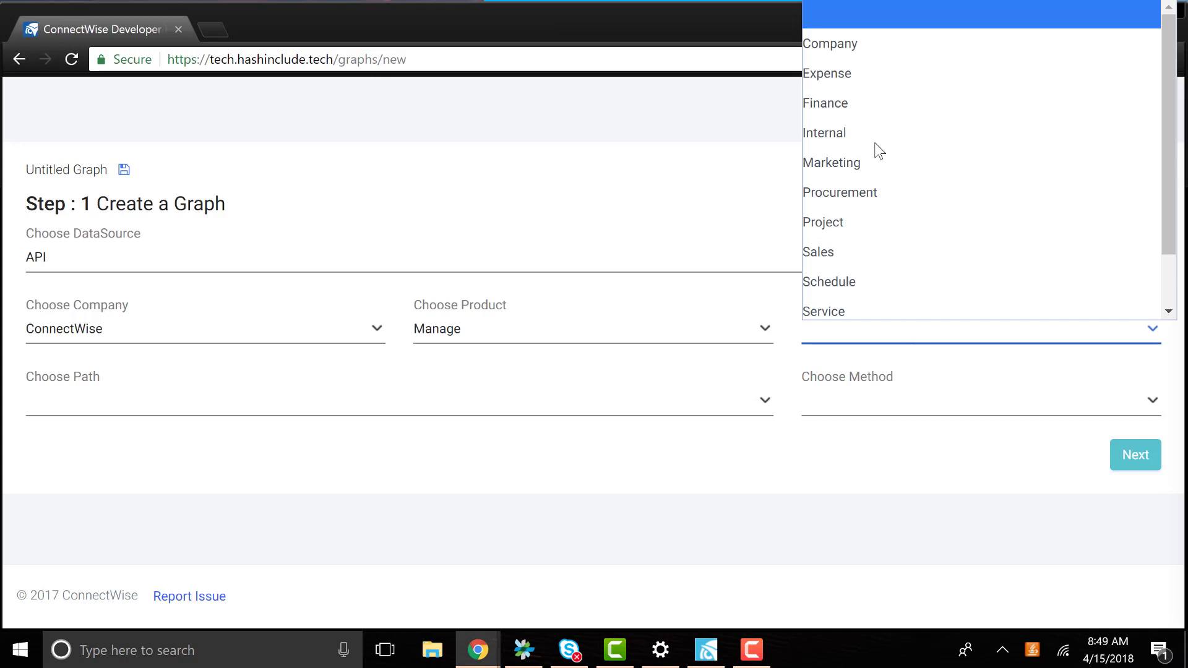
pyautogui.click(872, 48)
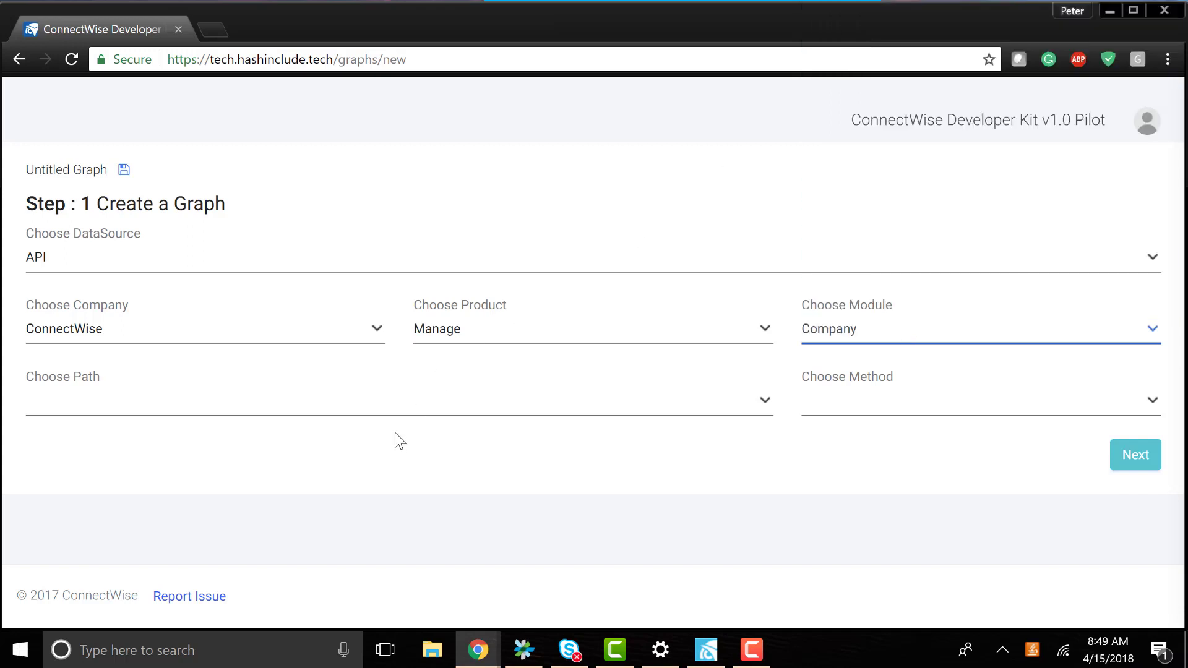
# - Choose the path /company/companies with the GET method for the graph's data source
pyautogui.click(399, 412)
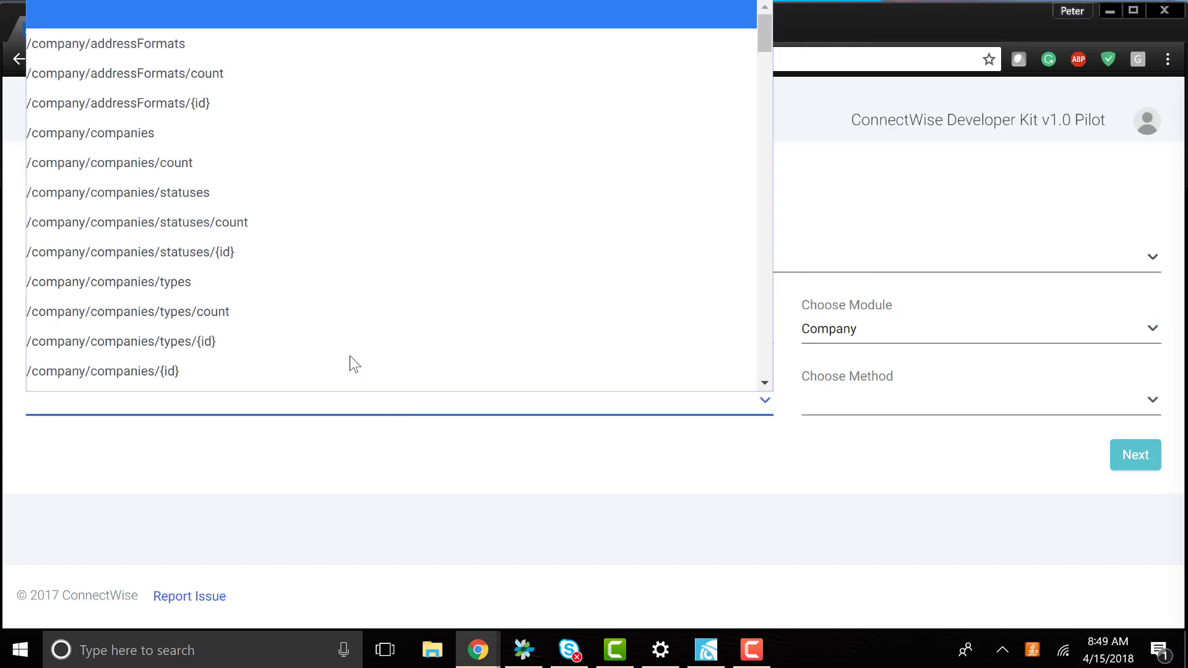
pyautogui.scroll(-1, 350, 364)
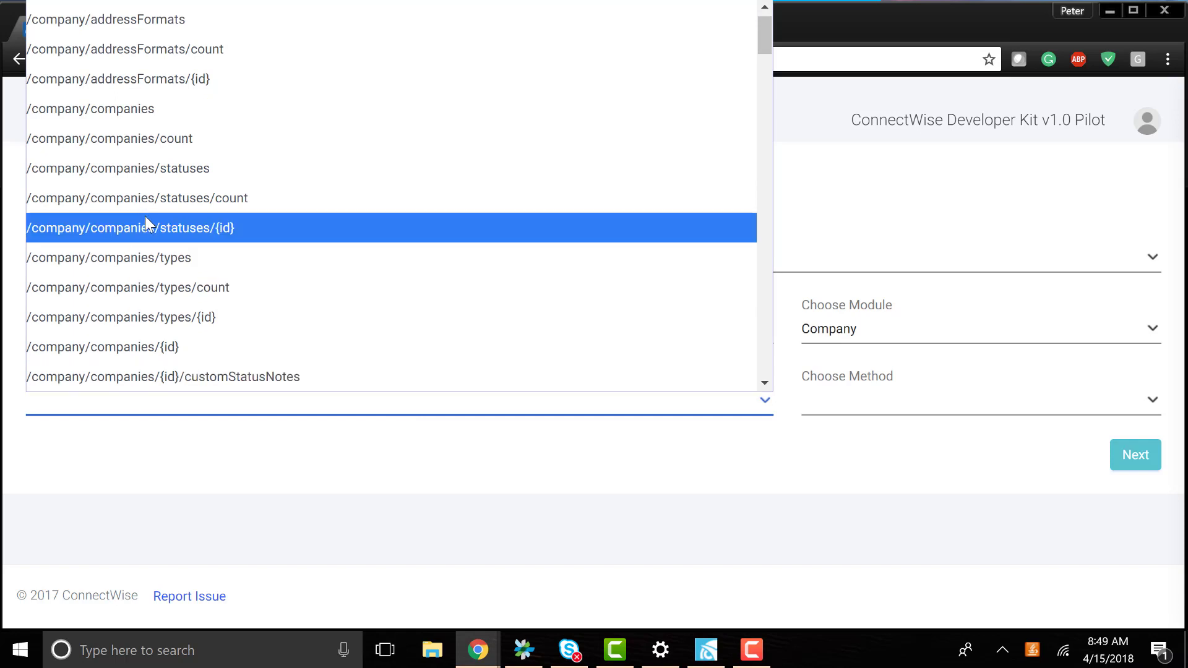
pyautogui.scroll(-2, 145, 216)
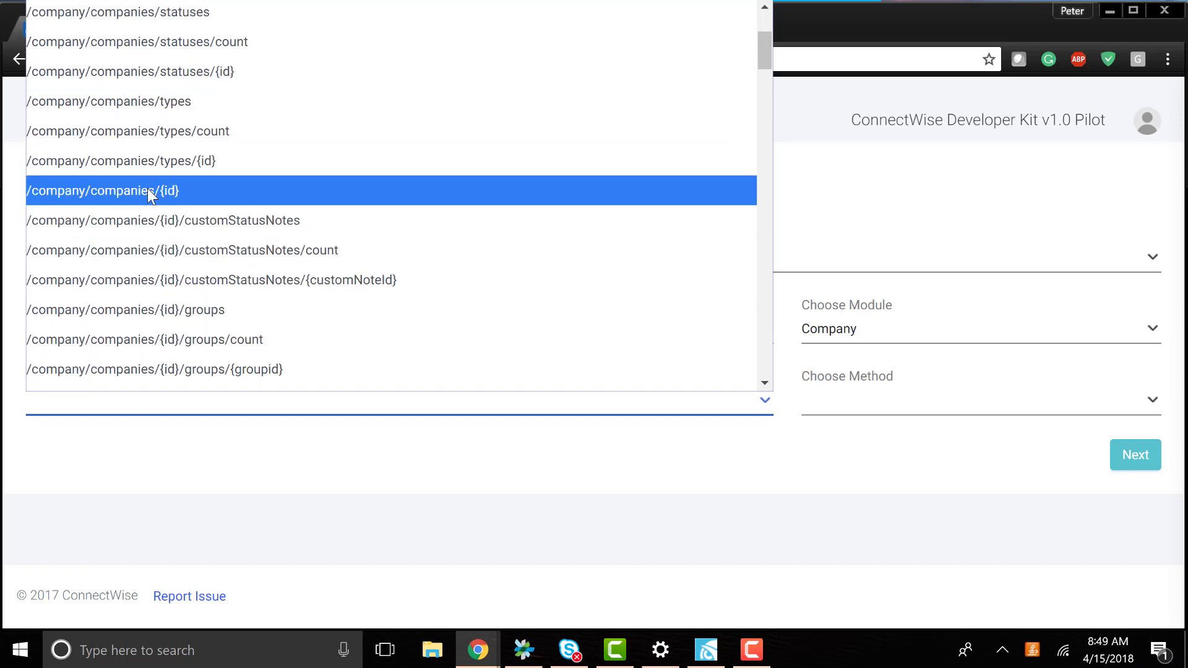
pyautogui.scroll(3, 147, 188)
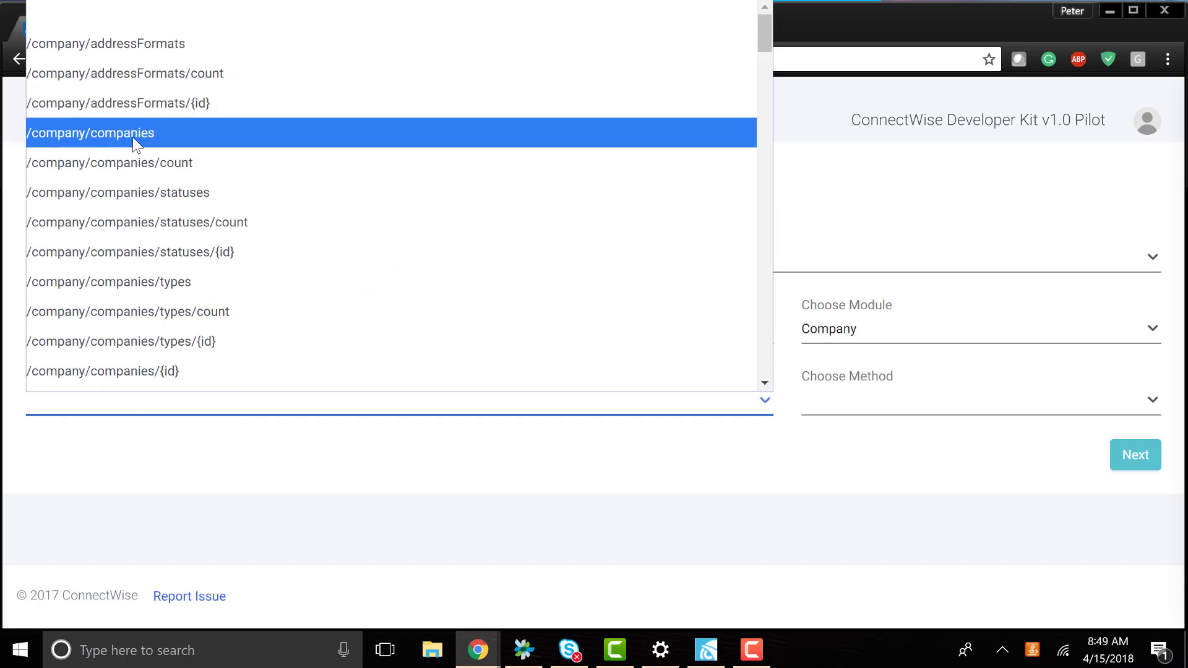
pyautogui.click(136, 138)
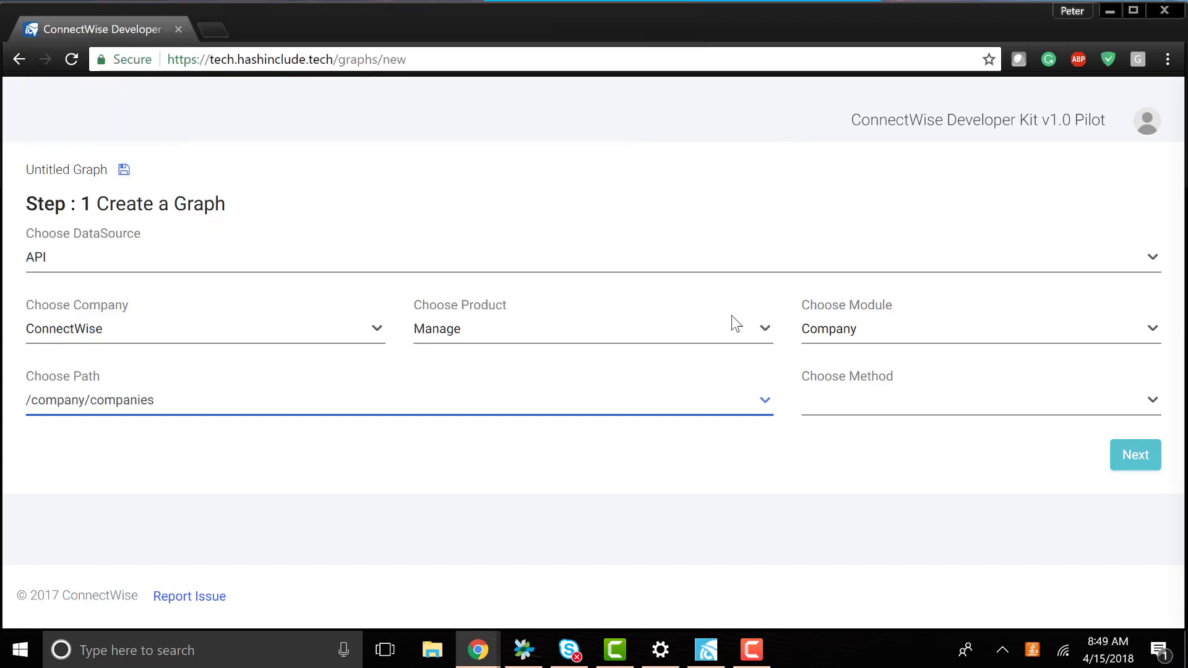
pyautogui.click(865, 411)
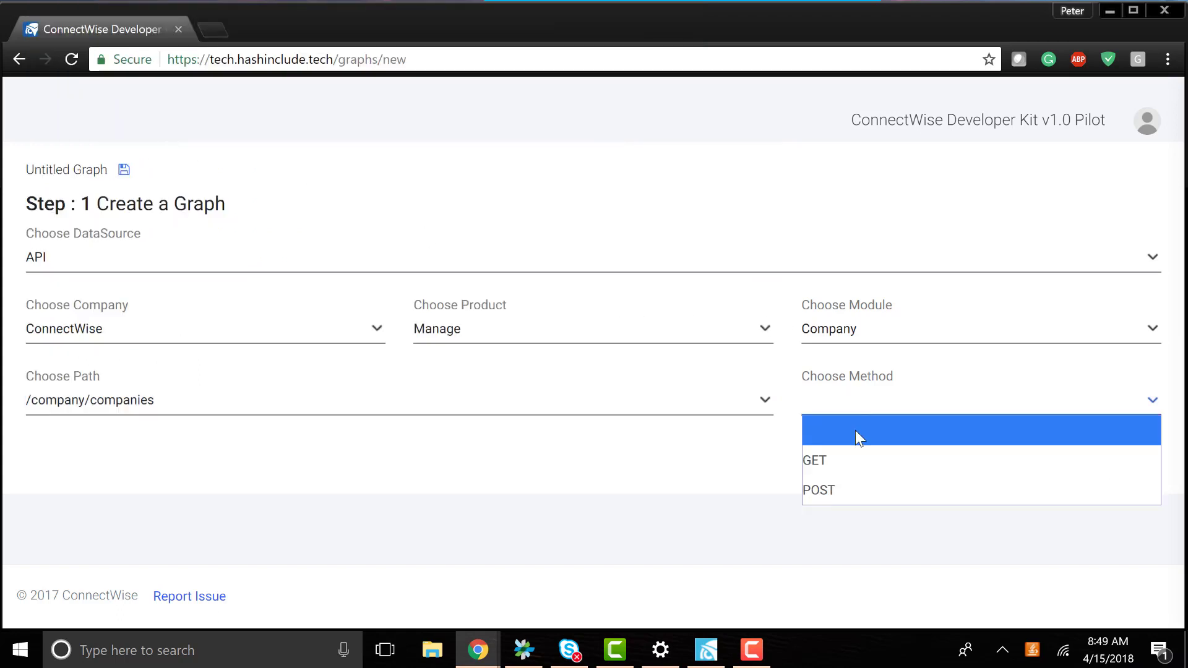
pyautogui.click(839, 461)
# - Add a grouping to the graph's additional parameters by the field status.name
pyautogui.scroll(-2, 513, 416)
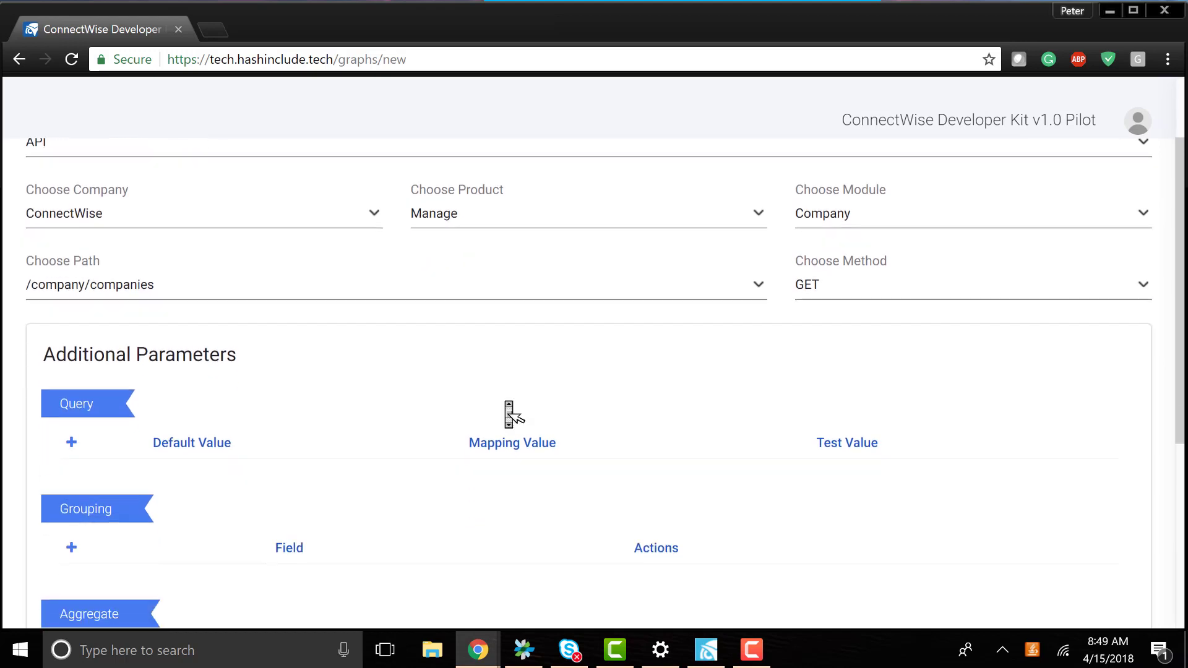
pyautogui.scroll(-5, 123, 449)
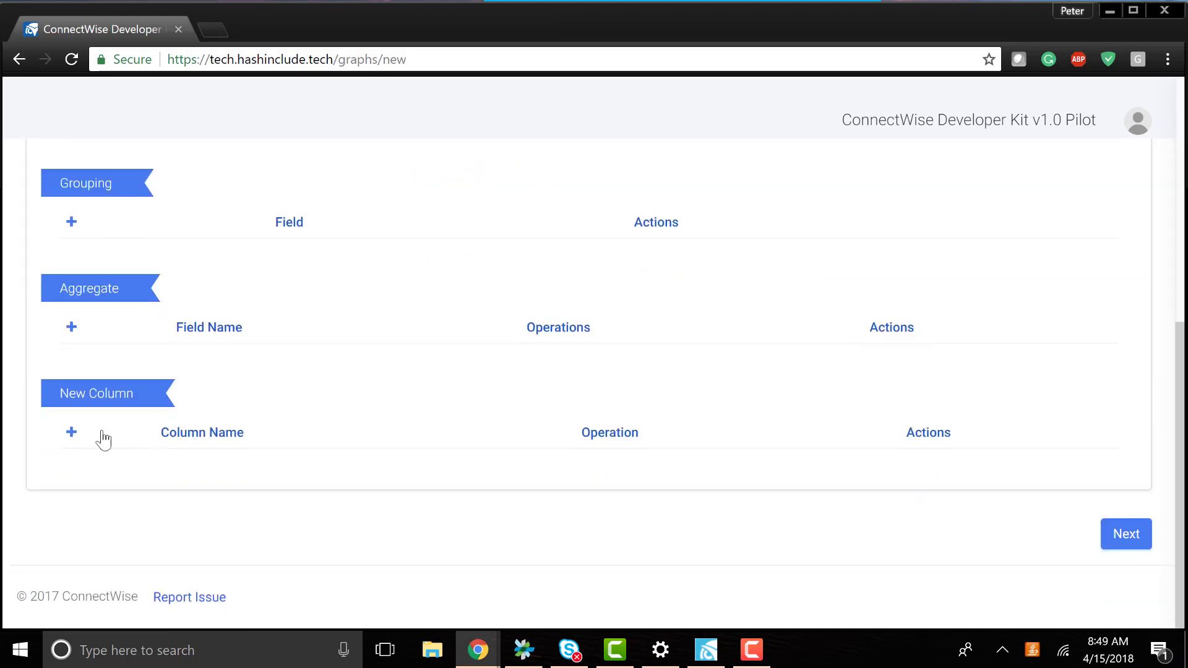
pyautogui.click(67, 227)
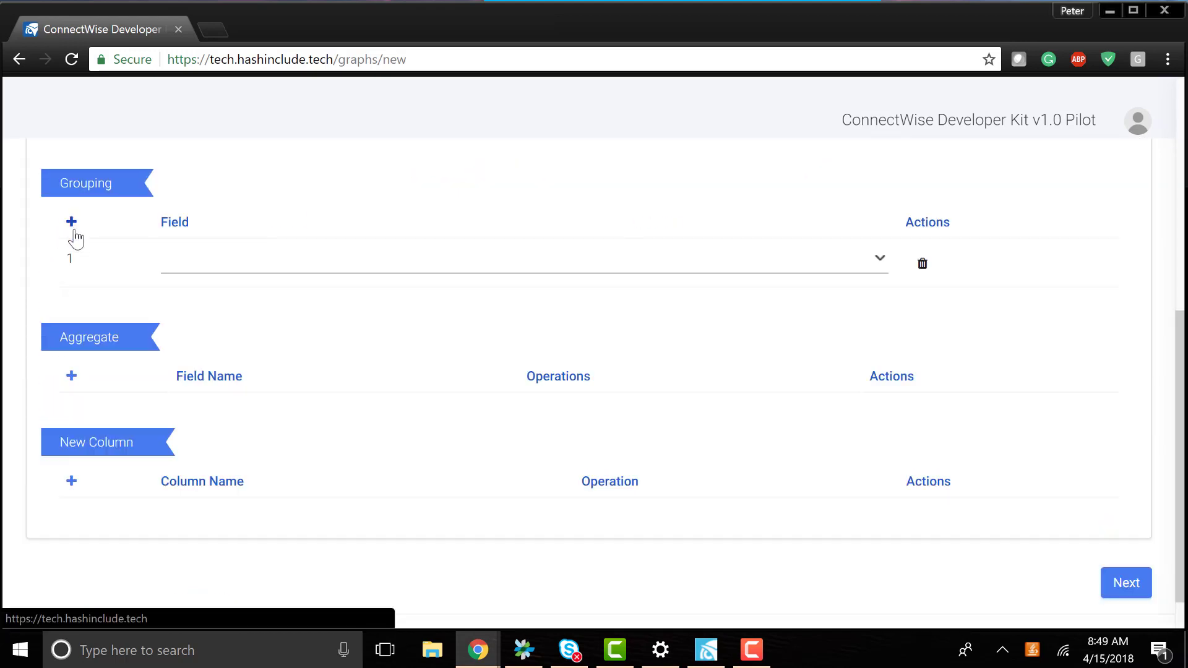
pyautogui.click(242, 268)
pyautogui.press('s')
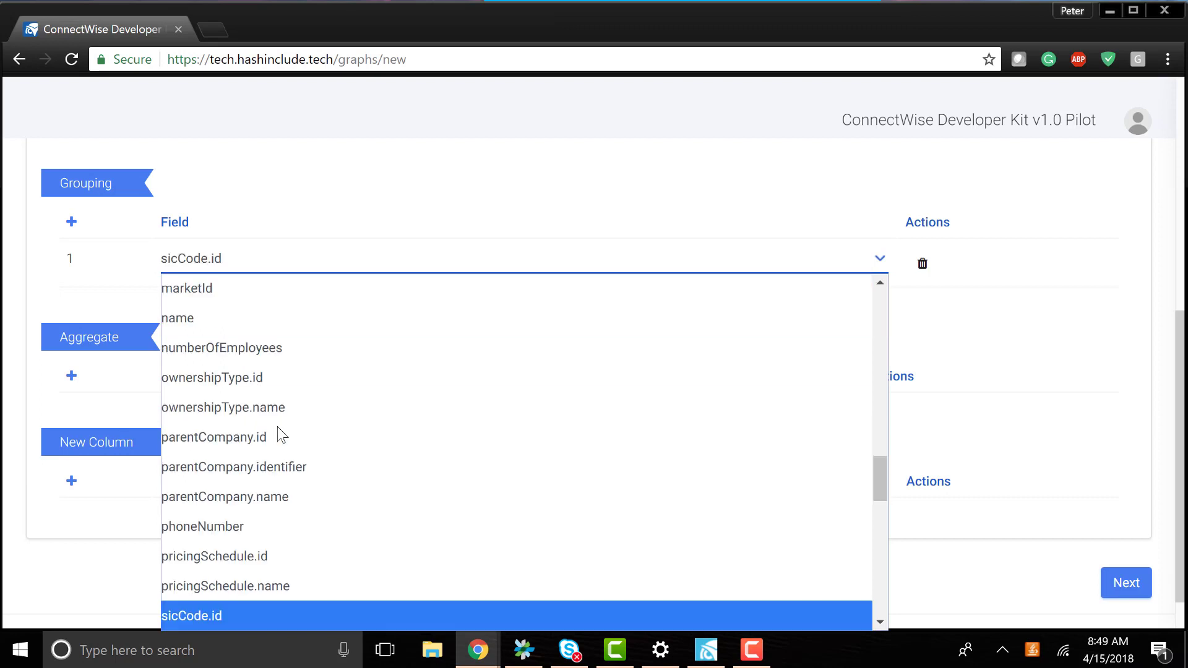
pyautogui.scroll(-7, 278, 433)
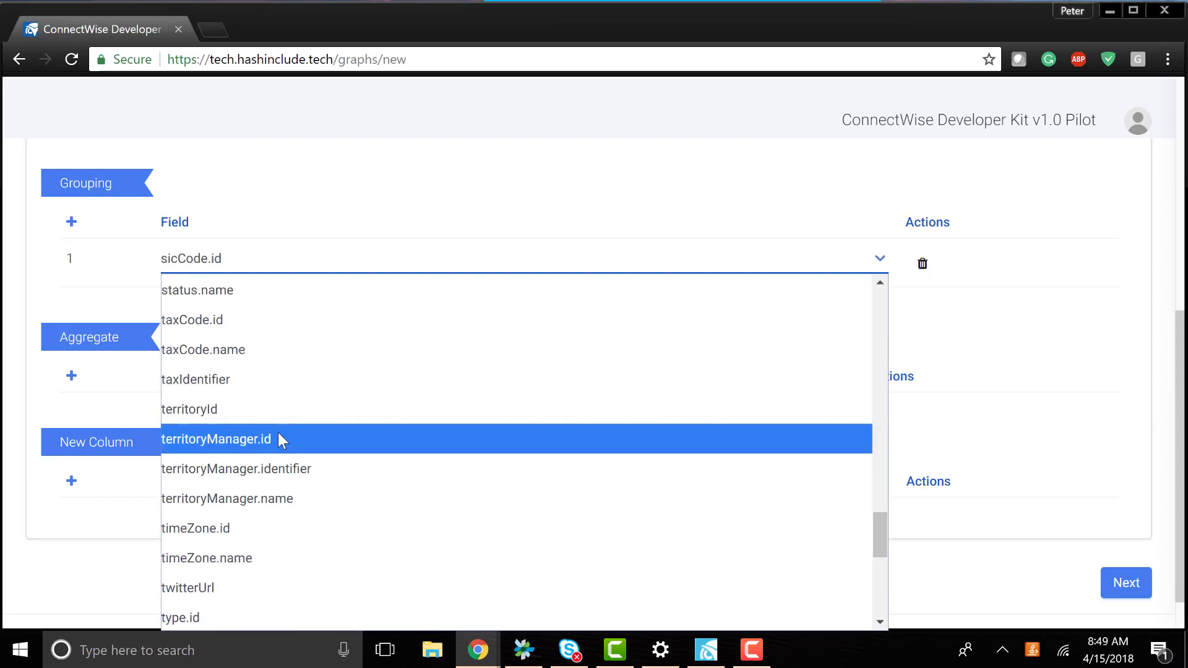
pyautogui.scroll(1, 223, 278)
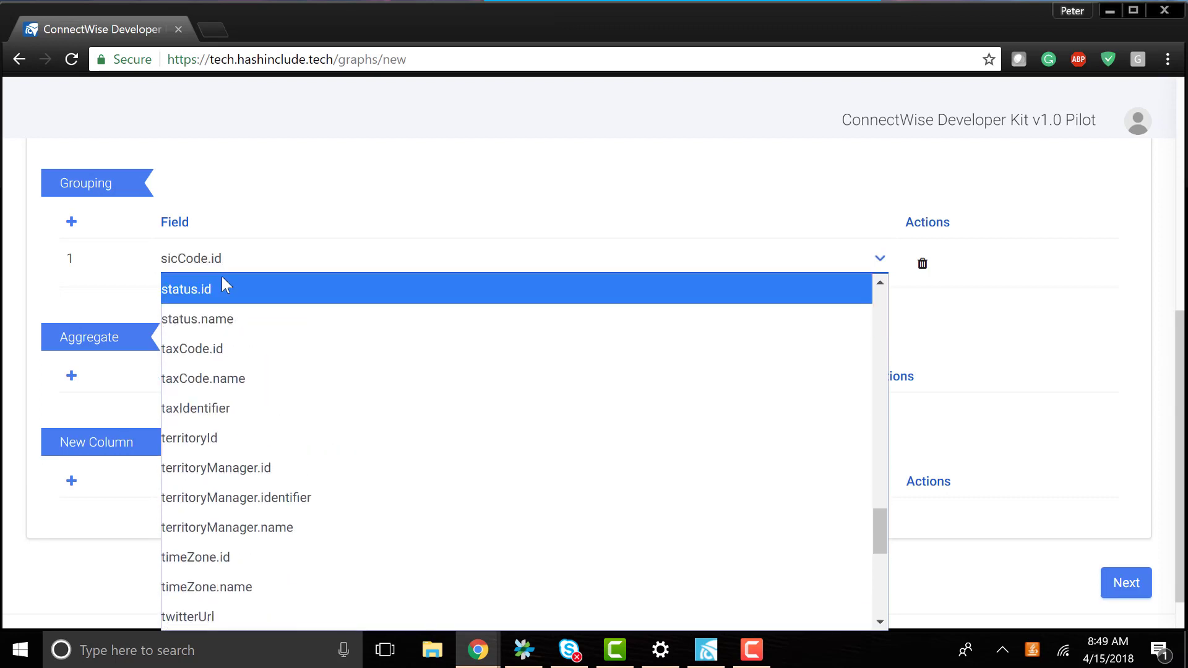
pyautogui.click(221, 317)
pyautogui.click(278, 314)
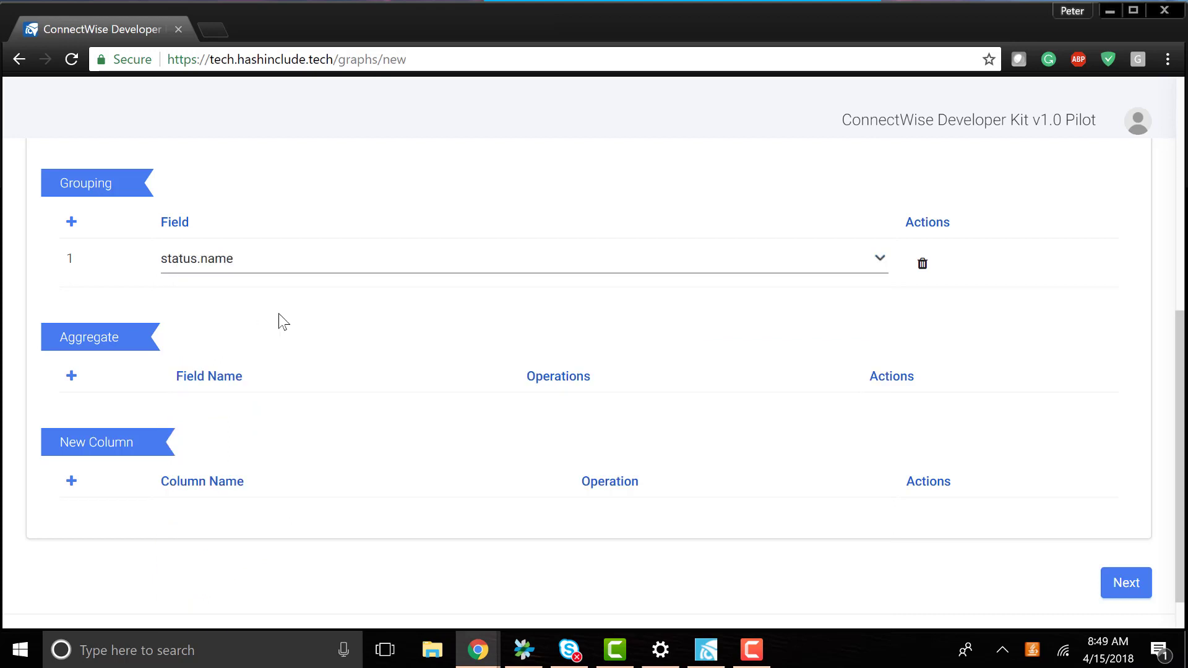
# - Add an aggregate that applies Count to the id field and continue to the graph's design step
pyautogui.click(72, 376)
pyautogui.click(237, 425)
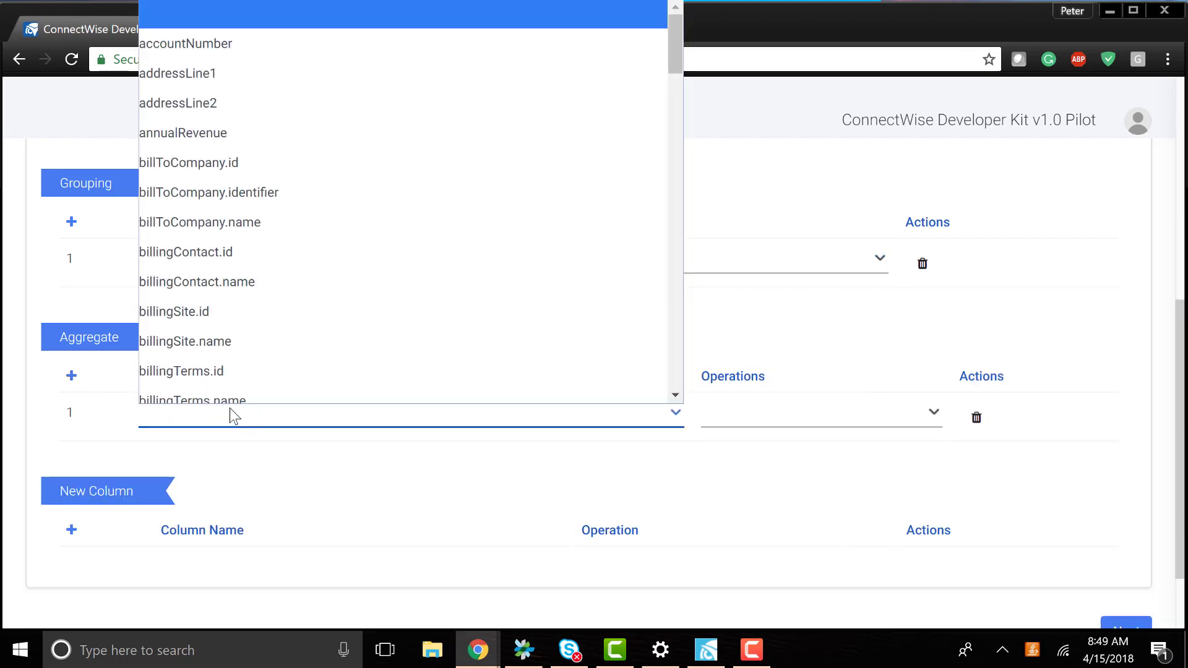
pyautogui.press('i')
pyautogui.click(230, 386)
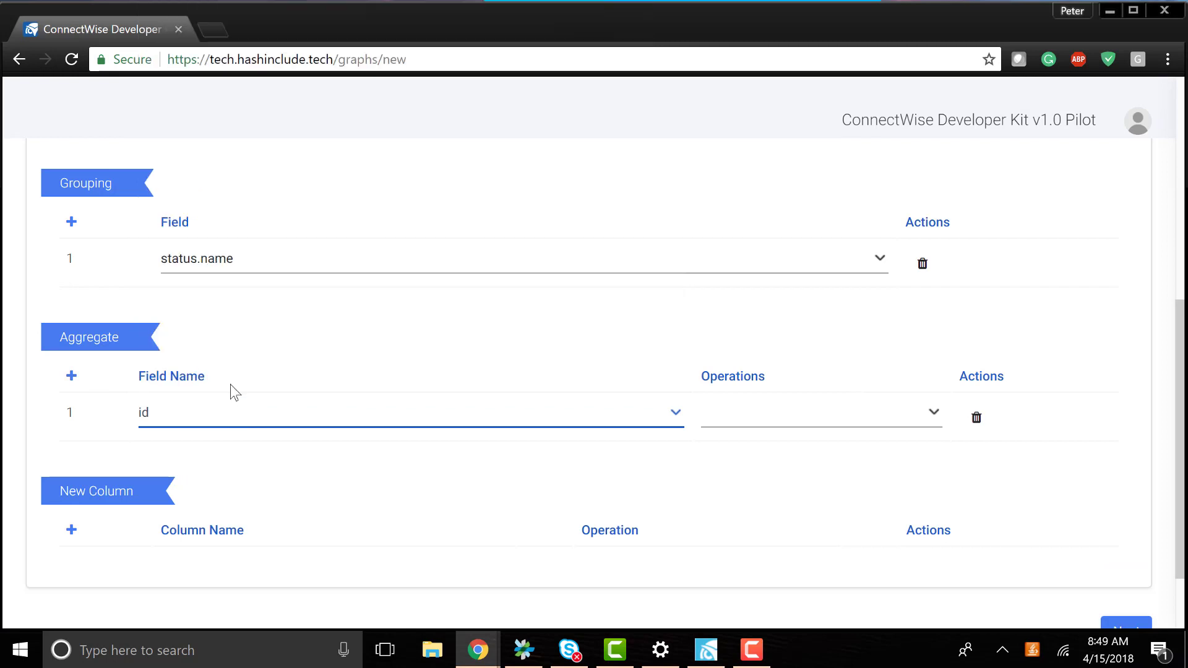
pyautogui.click(800, 406)
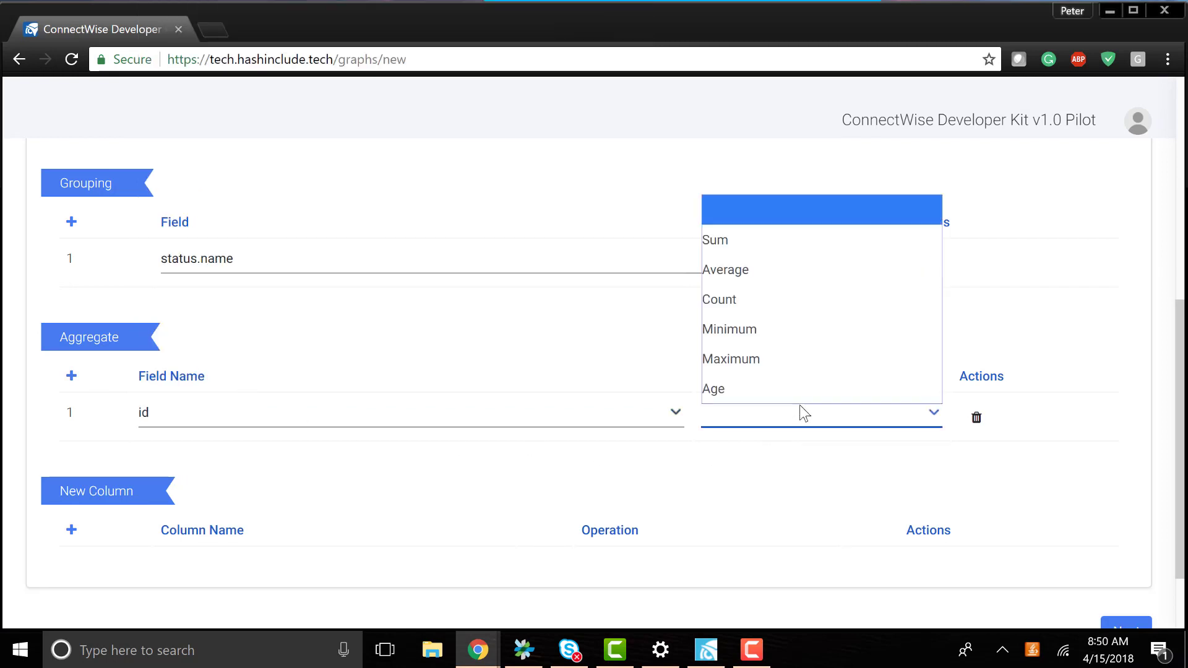
pyautogui.press('c')
pyautogui.click(800, 405)
pyautogui.click(806, 487)
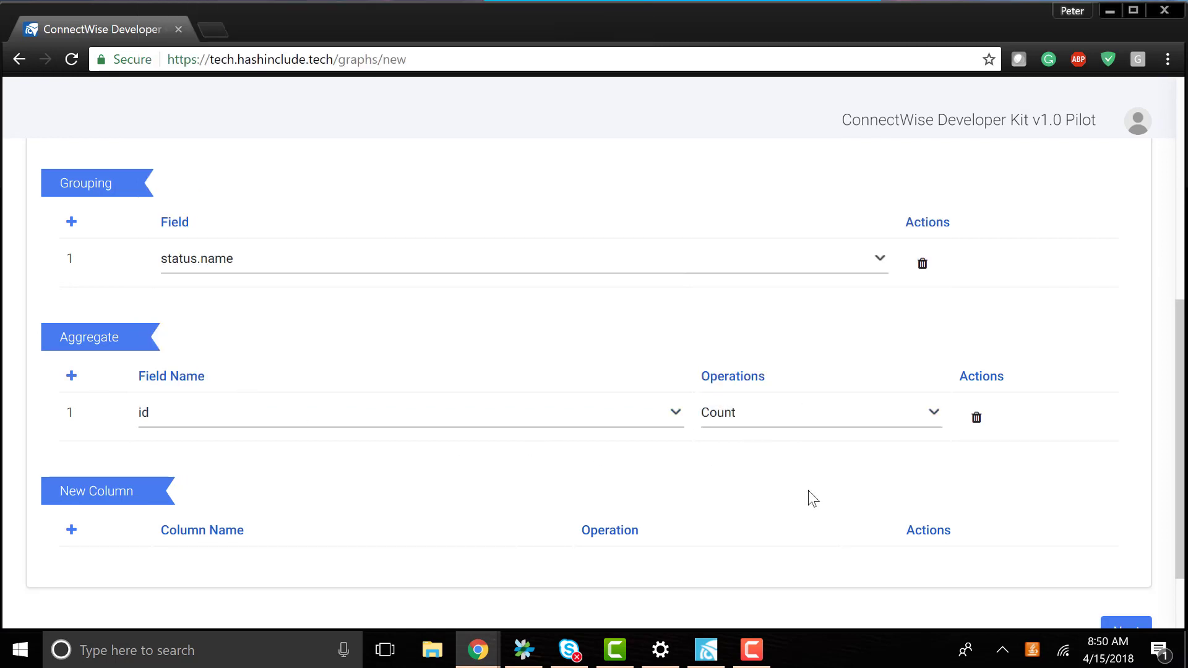
pyautogui.scroll(-1, 807, 489)
pyautogui.click(1140, 574)
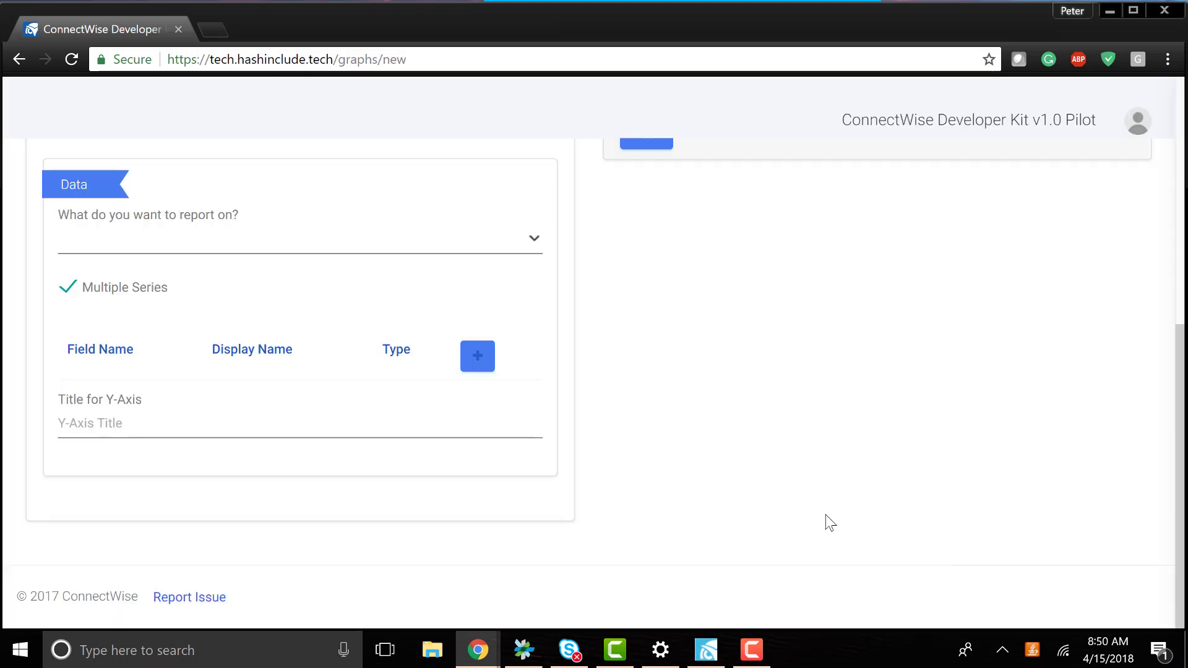
# - Report the graph on status.name and add a series for id_count with the display name "# In Status"
pyautogui.click(421, 245)
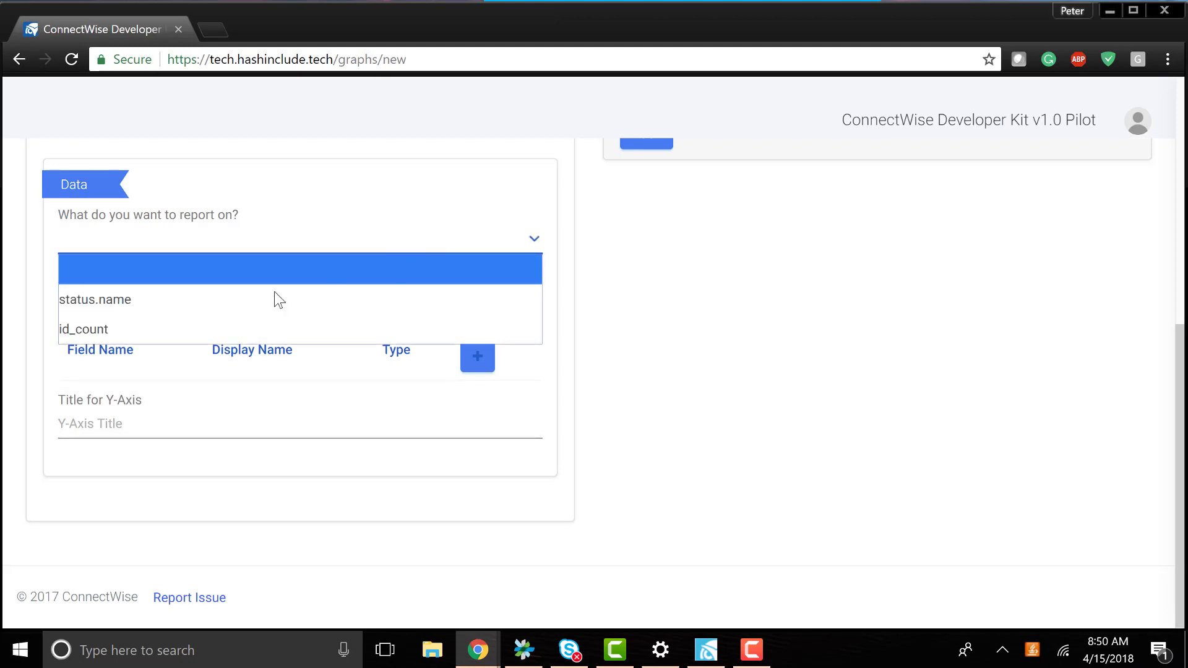
pyautogui.click(226, 310)
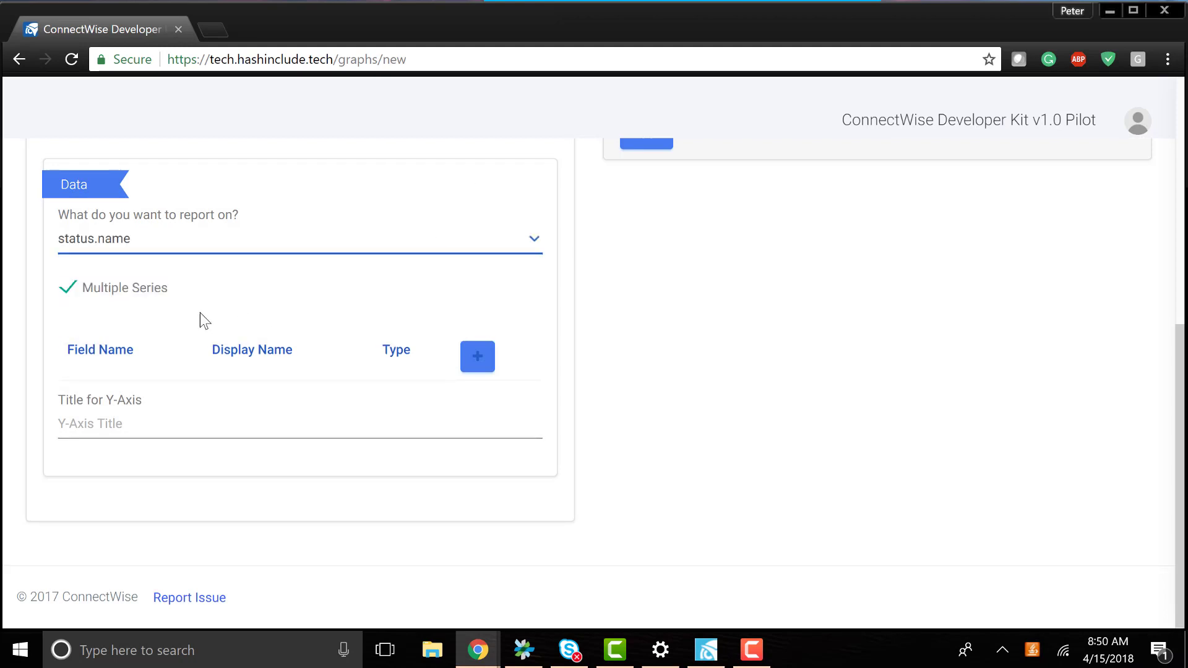
pyautogui.click(473, 357)
pyautogui.click(124, 408)
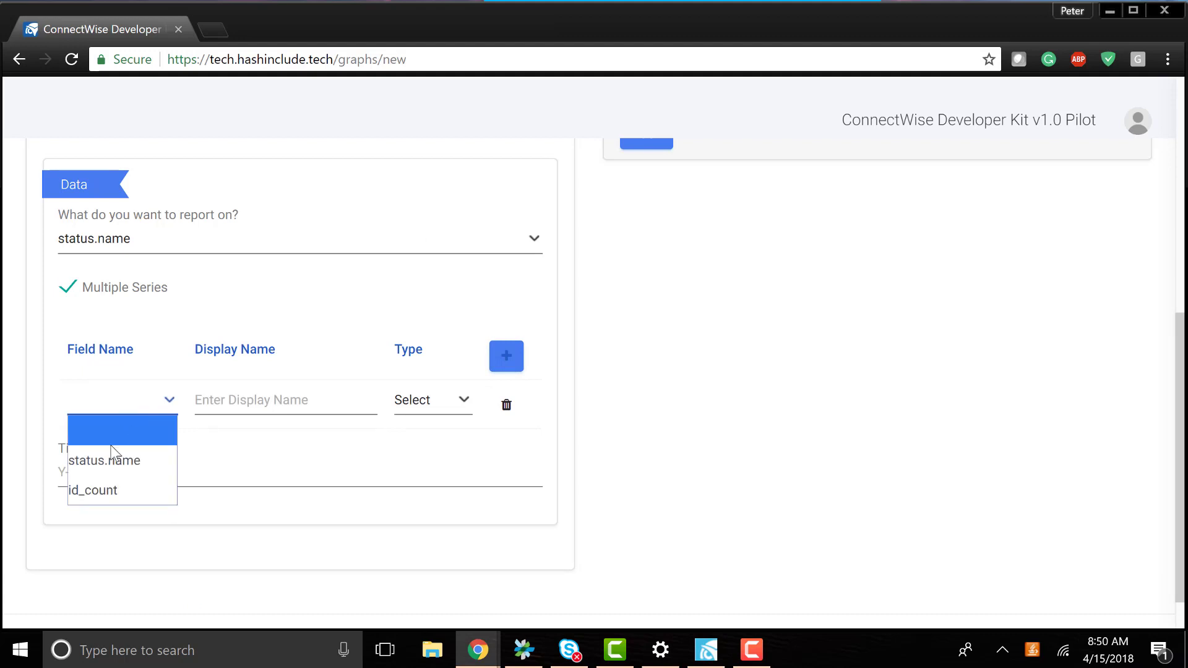
pyautogui.click(104, 489)
pyautogui.click(283, 402)
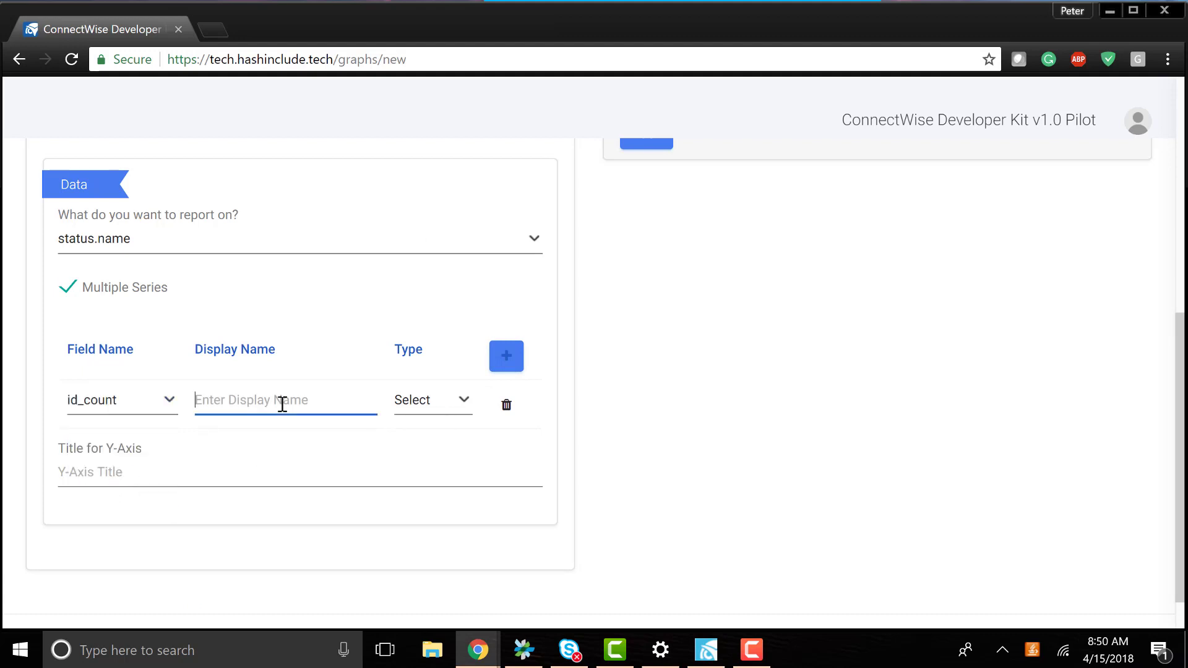
pyautogui.write('# In Status')
pyautogui.click(801, 424)
# - Choose the area chart visualization for the graph, refresh its preview and inspect the plotted points
pyautogui.scroll(7, 406, 340)
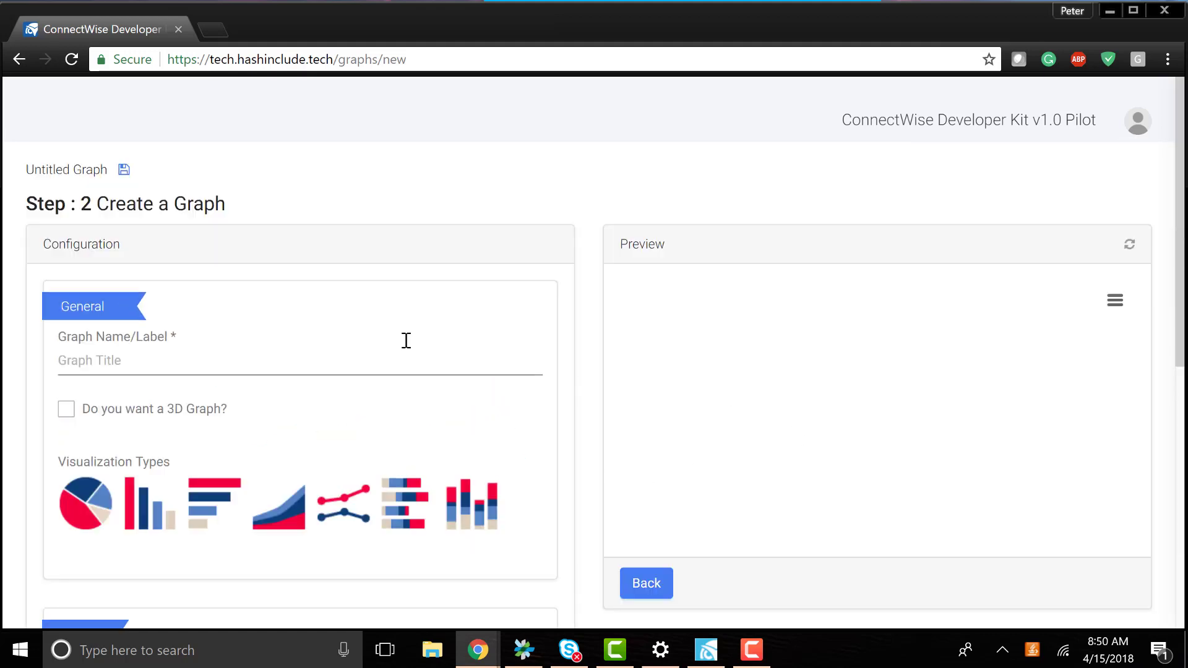
pyautogui.click(299, 502)
pyautogui.click(1127, 246)
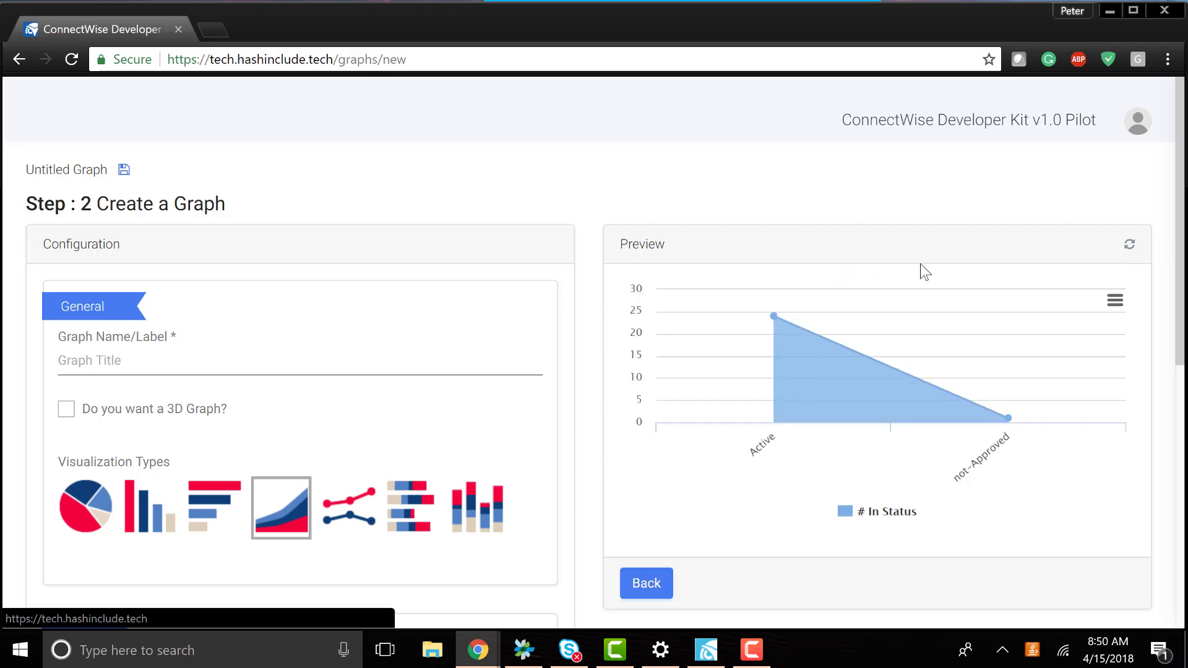
pyautogui.moveTo(783, 356)
pyautogui.moveTo(1012, 411)
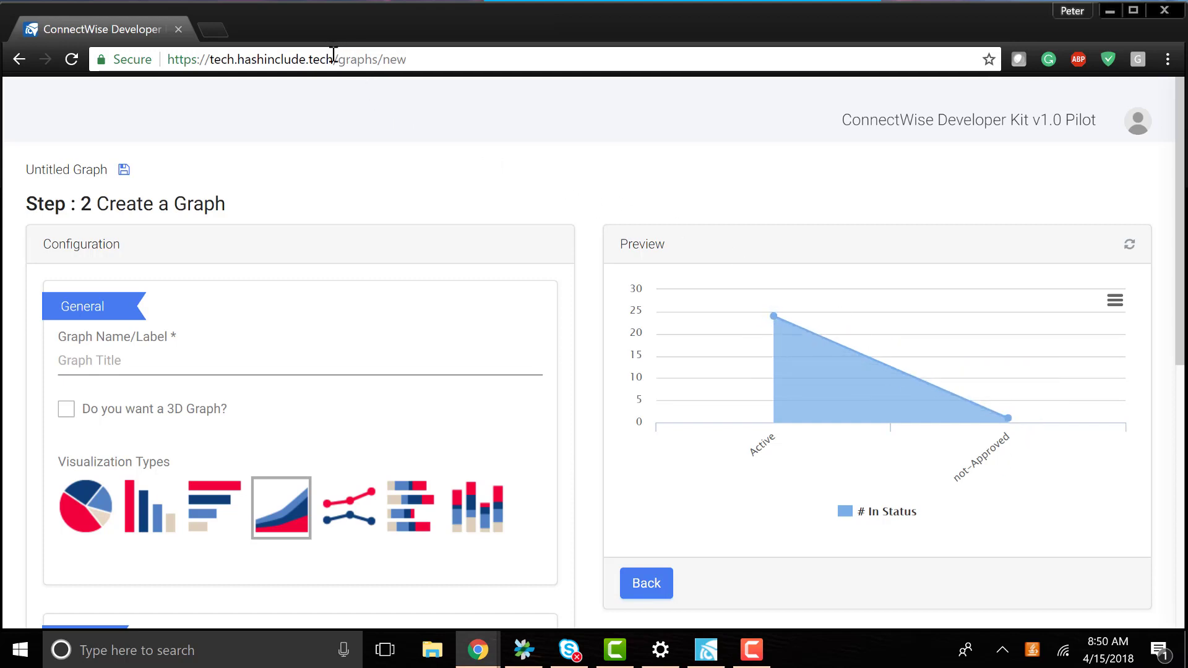
# - Leave the graph for the developer kit's home page and open the Submit a Ticket form for editing
pyautogui.moveTo(334, 55); pyautogui.dragTo(507, 55)
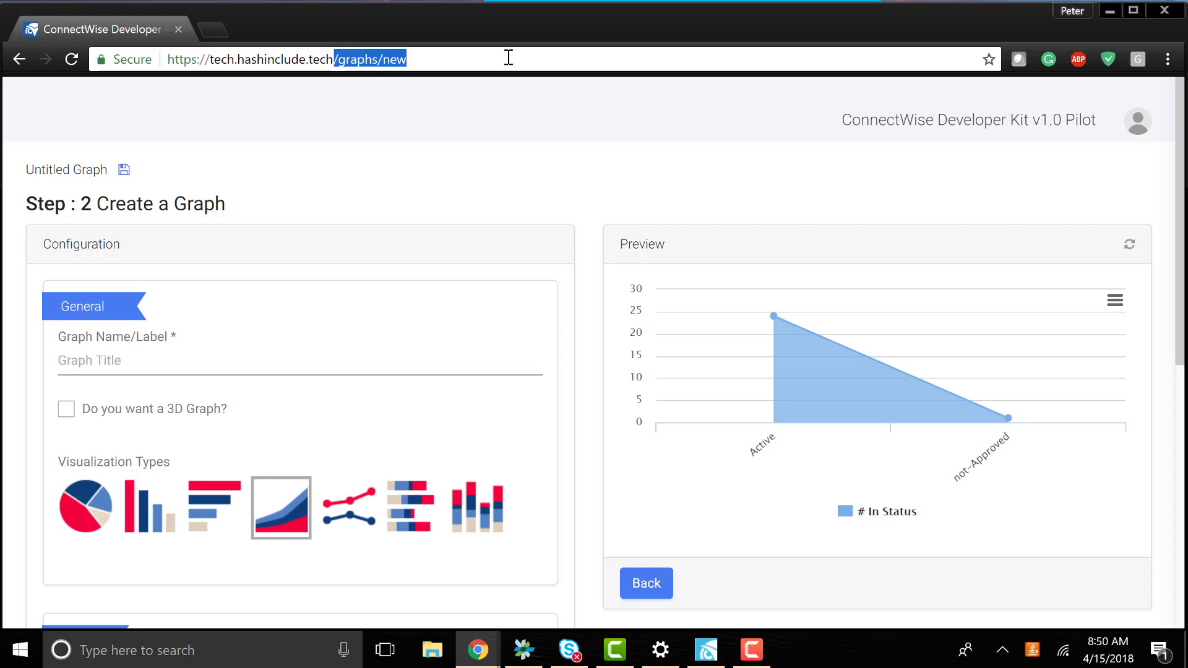
pyautogui.press('BackSpace')
pyautogui.press('Return')
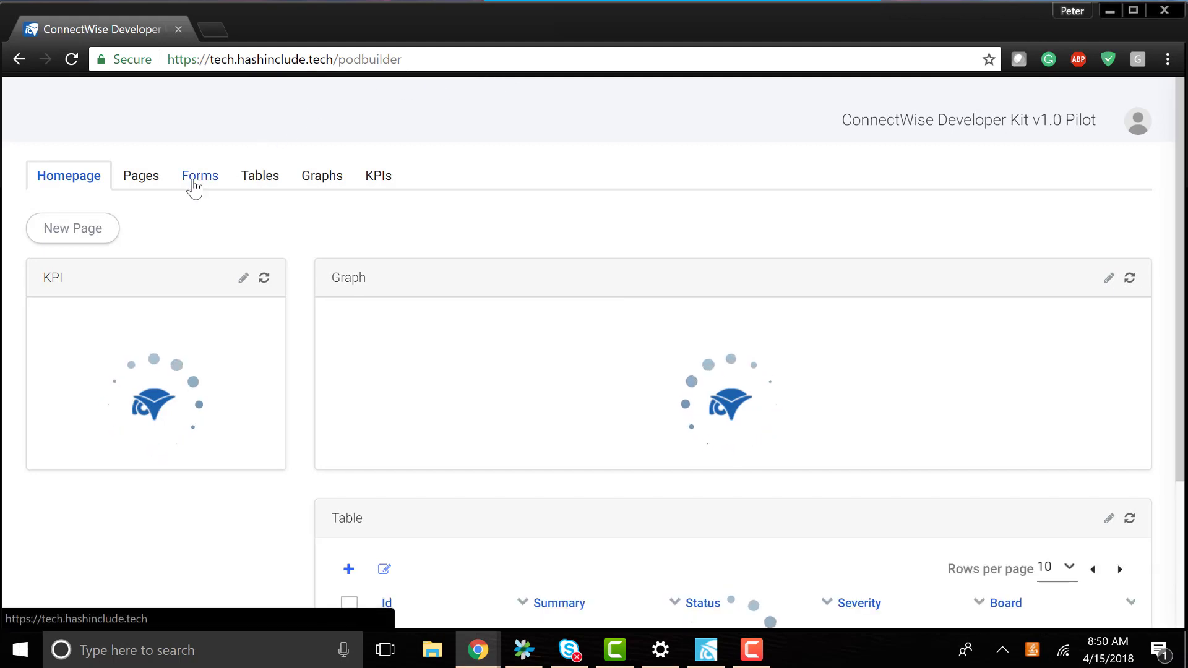
pyautogui.click(193, 185)
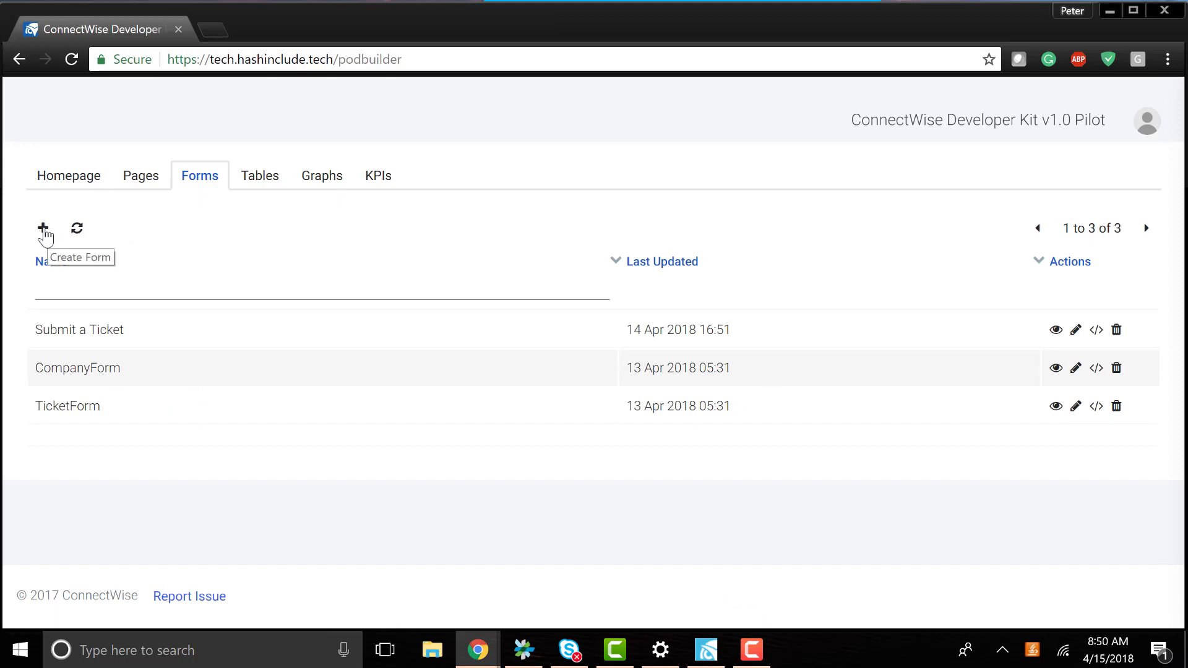
pyautogui.click(1064, 332)
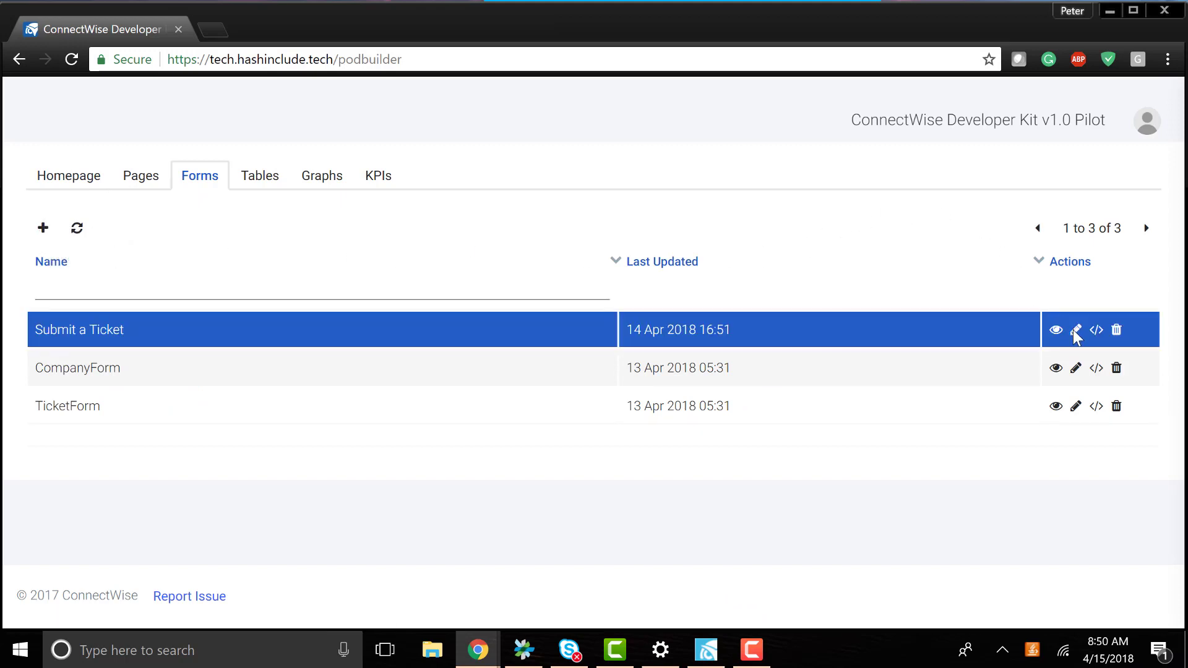
pyautogui.click(1076, 336)
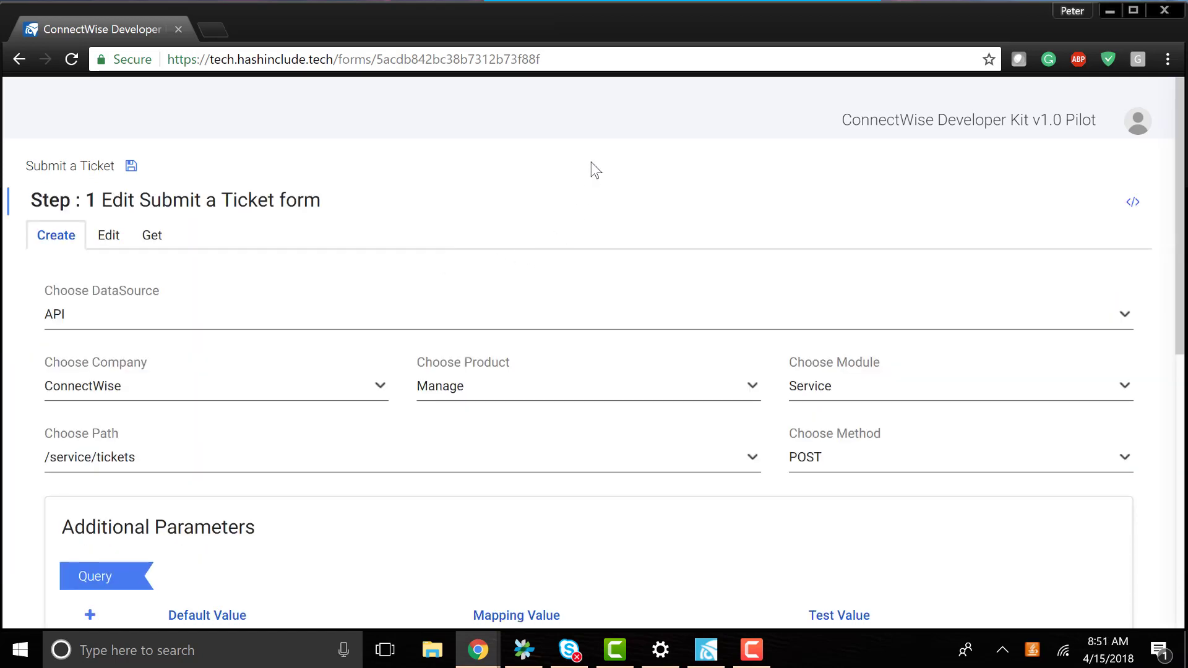
# - Review the Submit a Ticket form's Create data source and additional parameters, then continue to its field design step
pyautogui.scroll(-2, 594, 172)
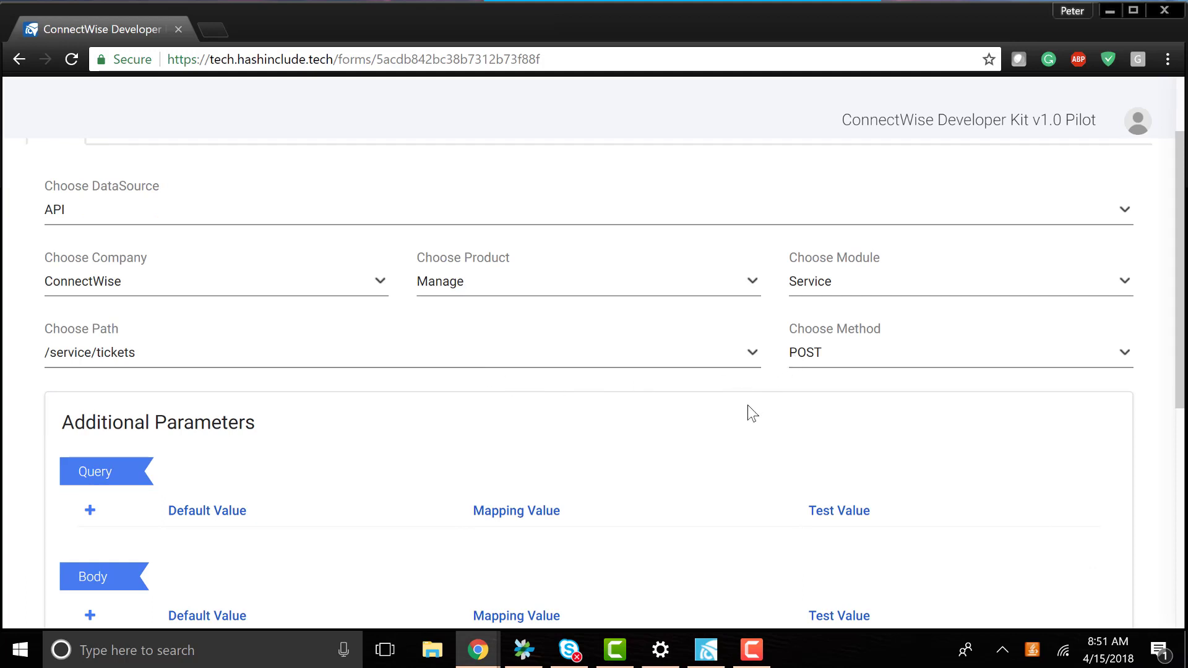
pyautogui.scroll(-1, 748, 412)
pyautogui.scroll(-5, 750, 414)
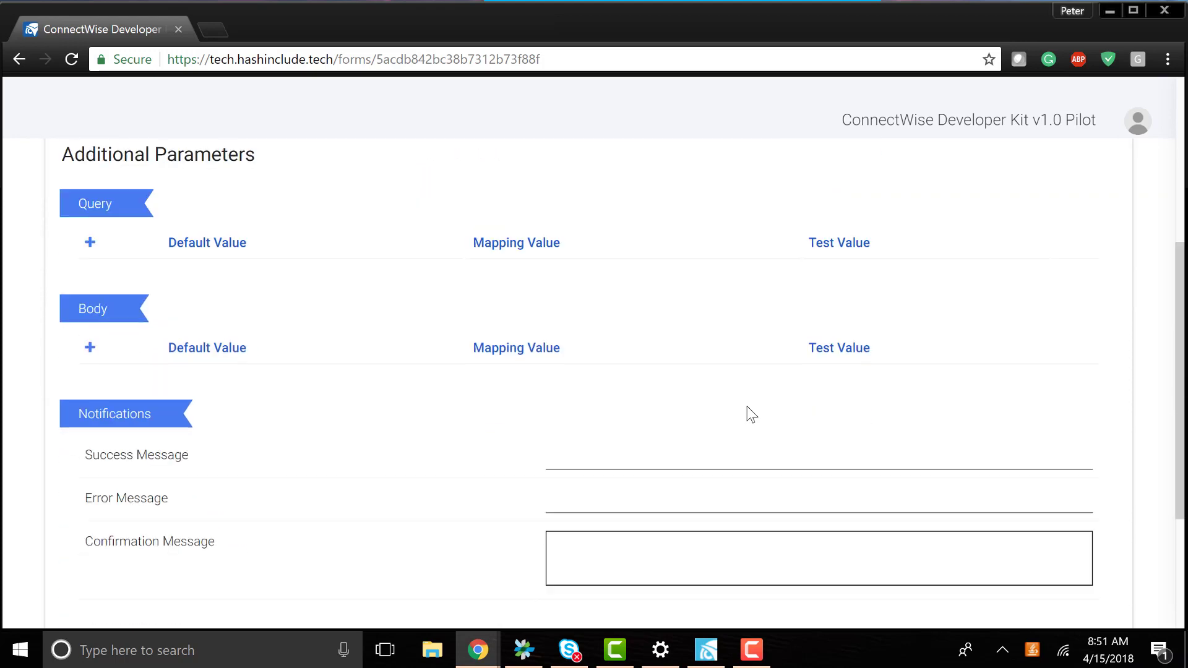
pyautogui.click(1126, 534)
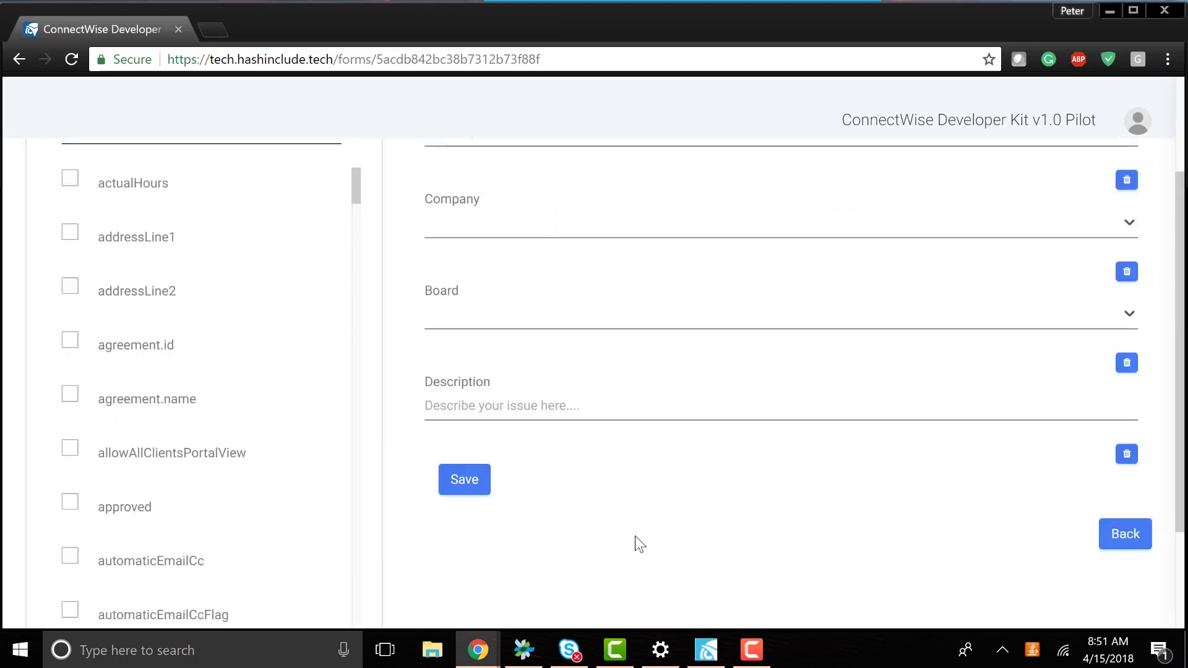
pyautogui.scroll(3, 637, 542)
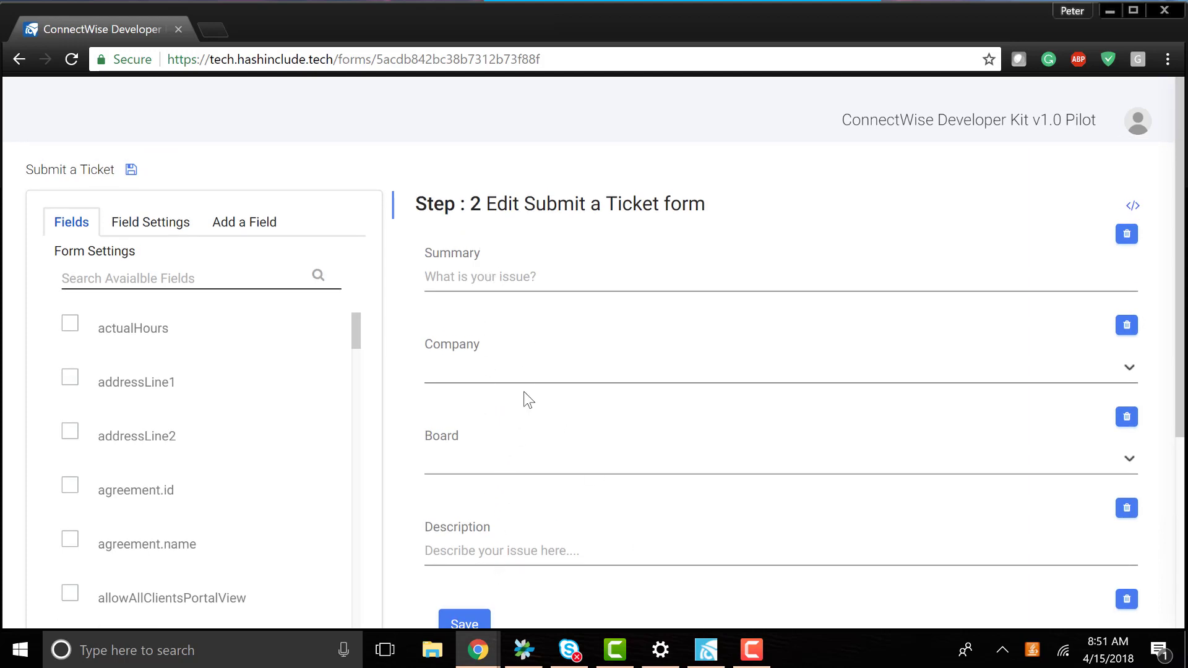
# - Examine the available form fields and the Summary field's settings, including placeholder text, label, key and conditions
pyautogui.click(519, 270)
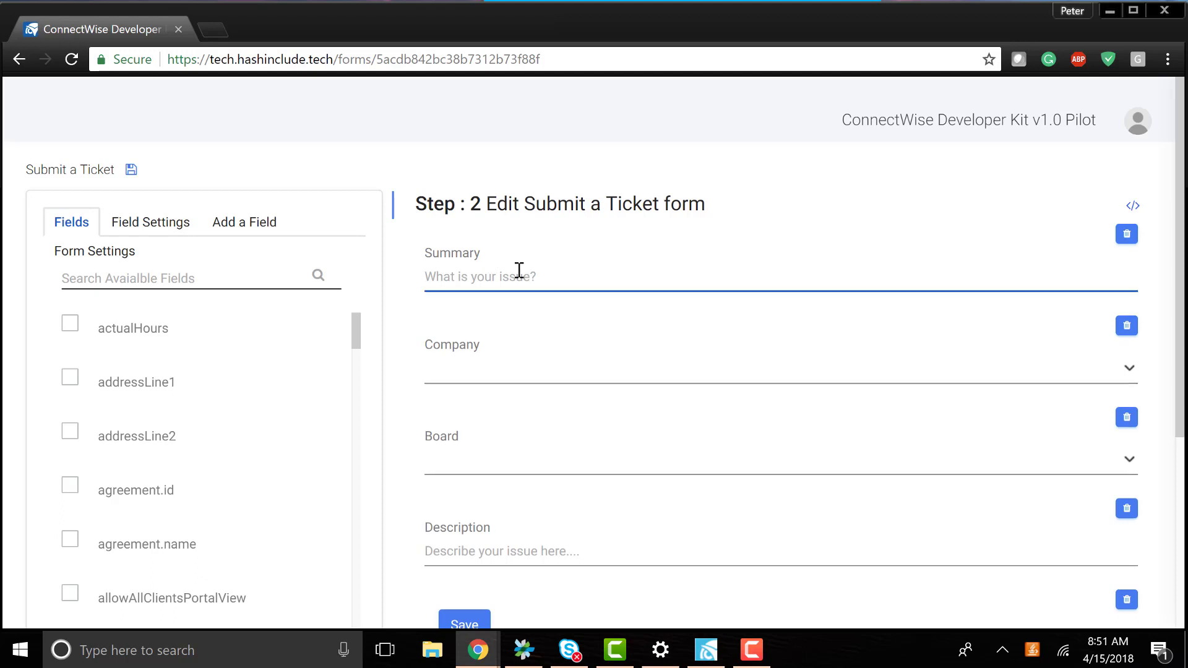
pyautogui.click(140, 228)
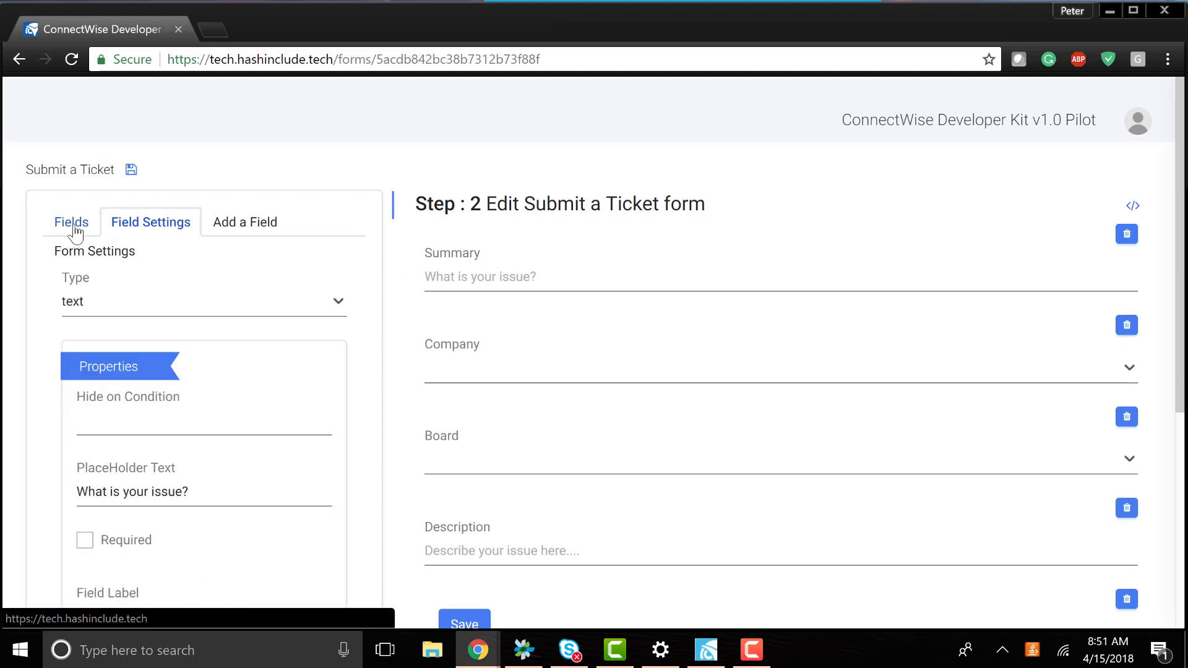
pyautogui.click(74, 229)
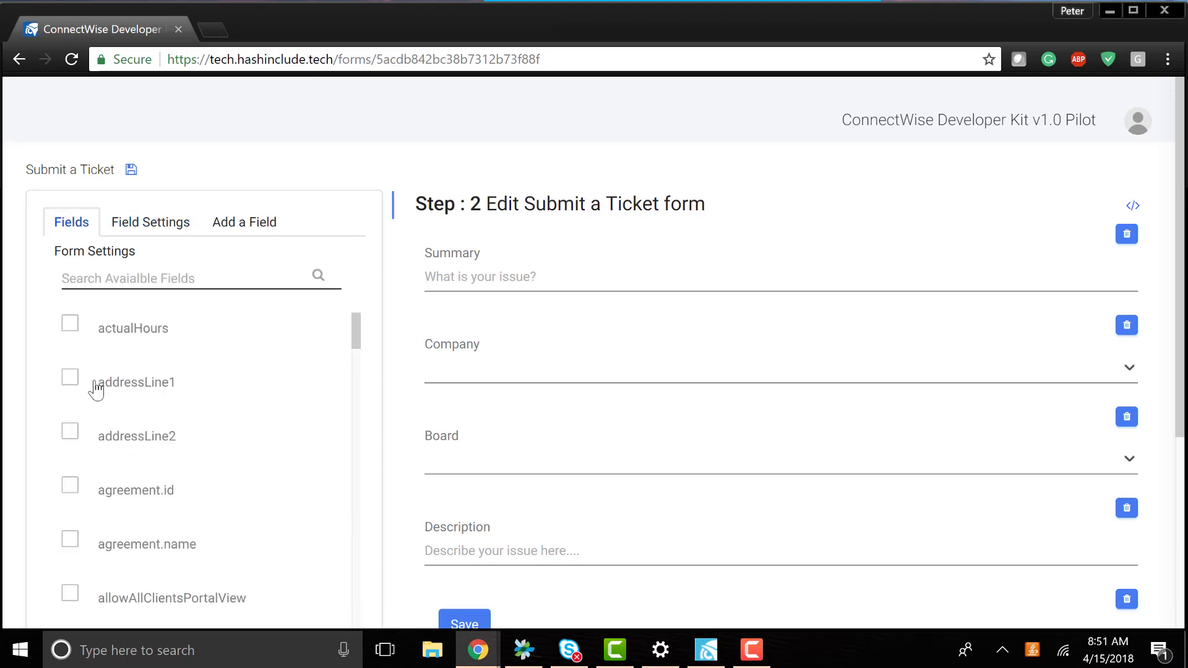
pyautogui.click(154, 230)
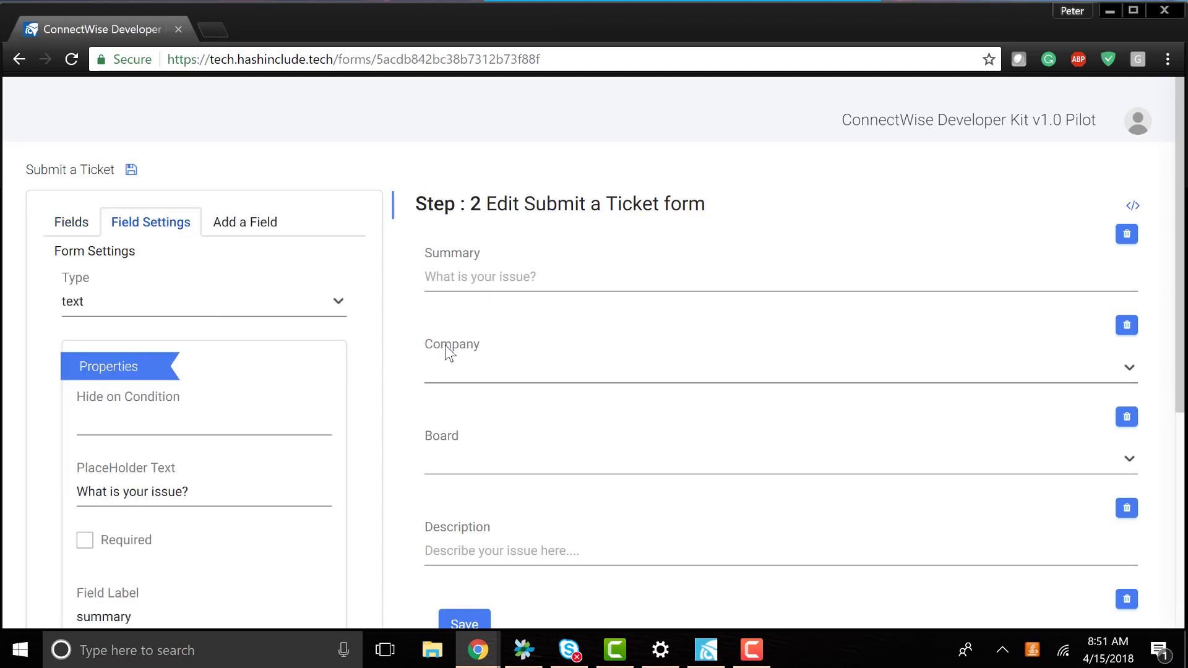
pyautogui.click(559, 284)
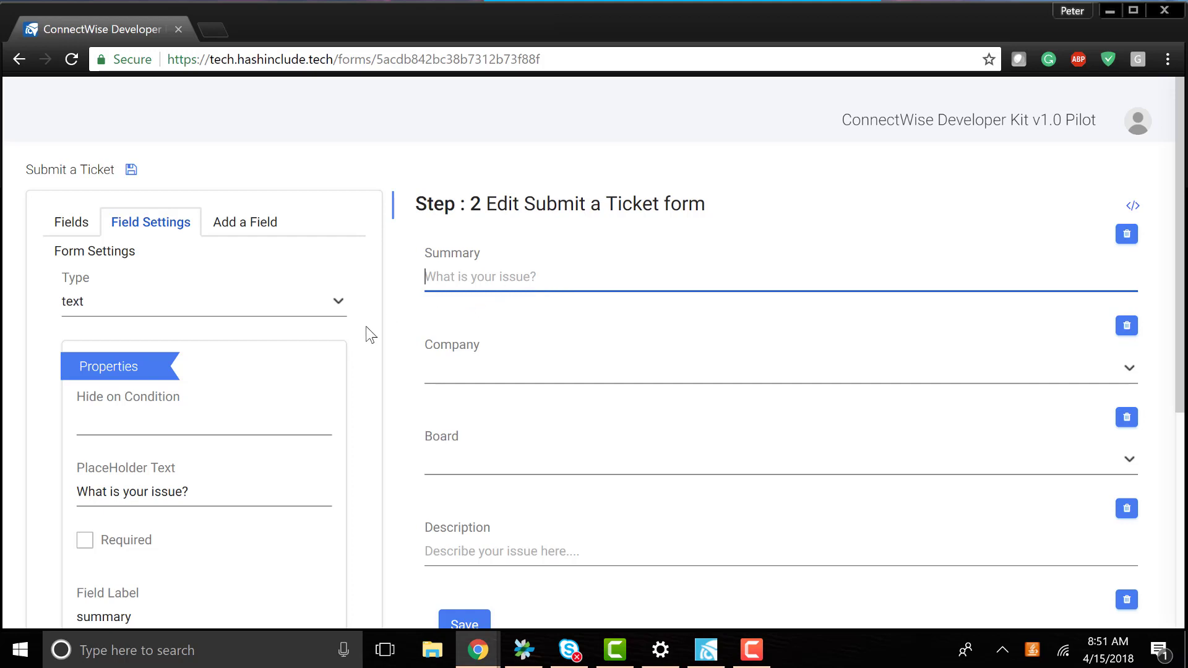
pyautogui.scroll(-1, 349, 359)
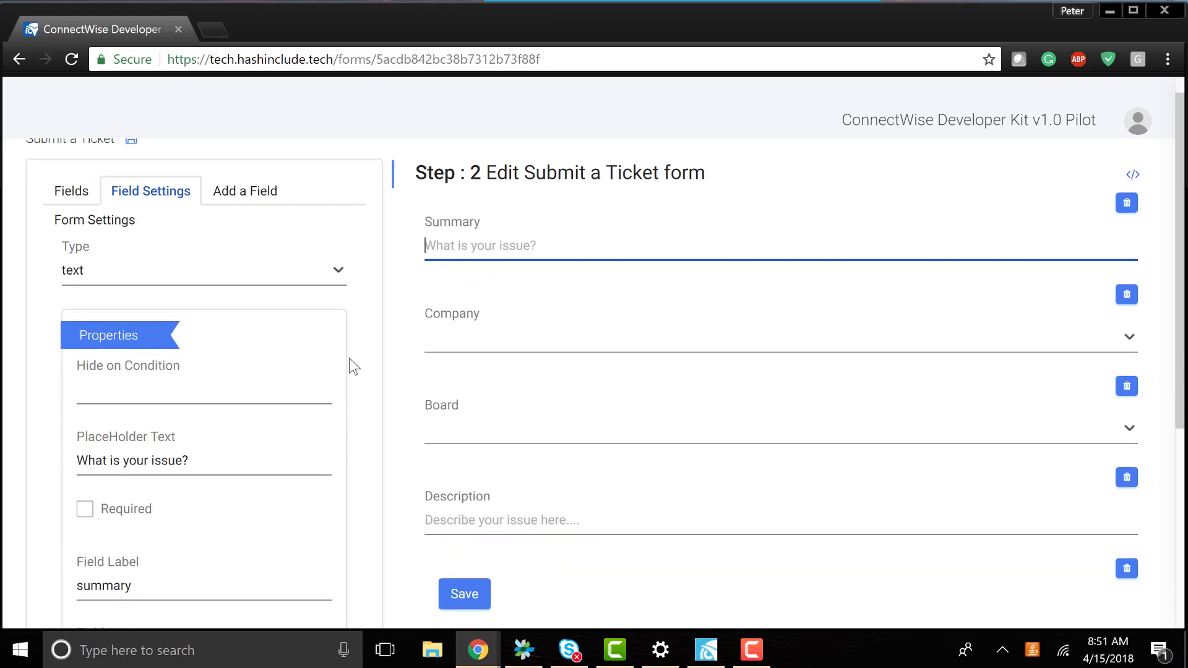
pyautogui.scroll(-1, 348, 357)
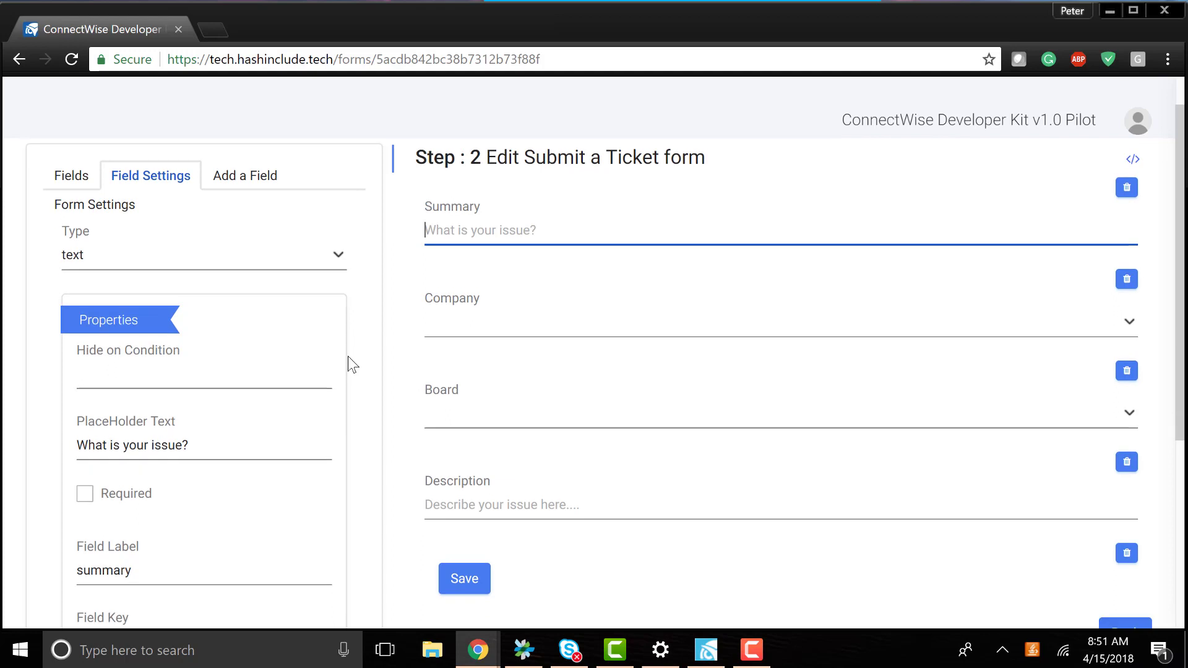
pyautogui.scroll(-1, 349, 363)
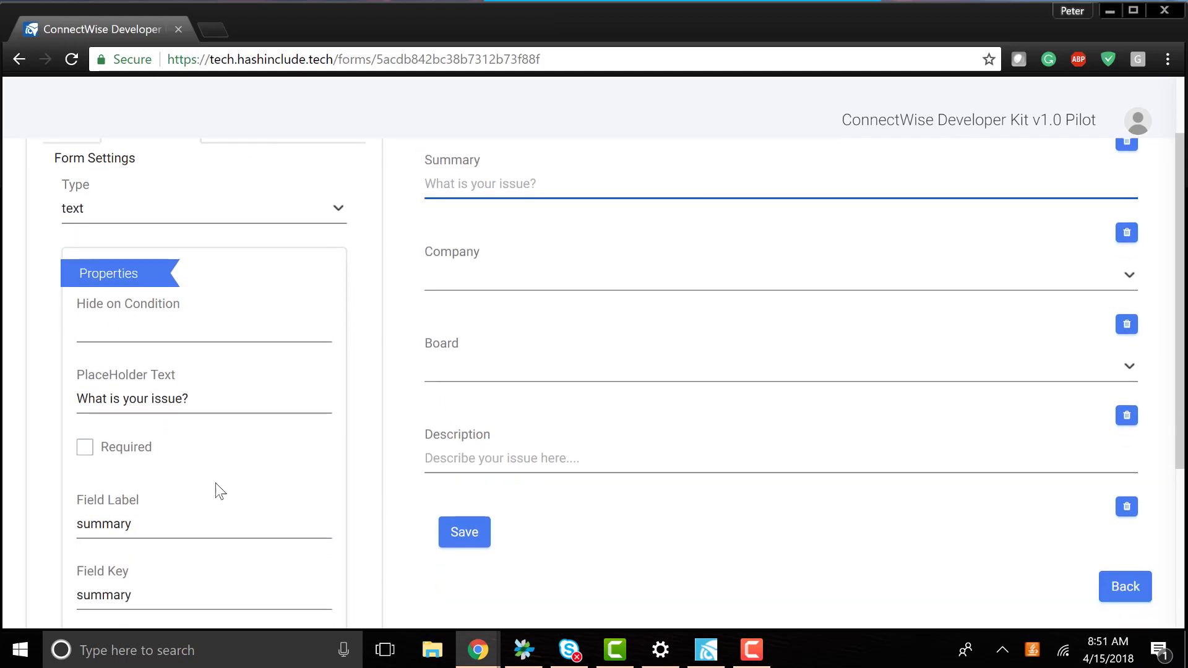
pyautogui.scroll(-5, 204, 544)
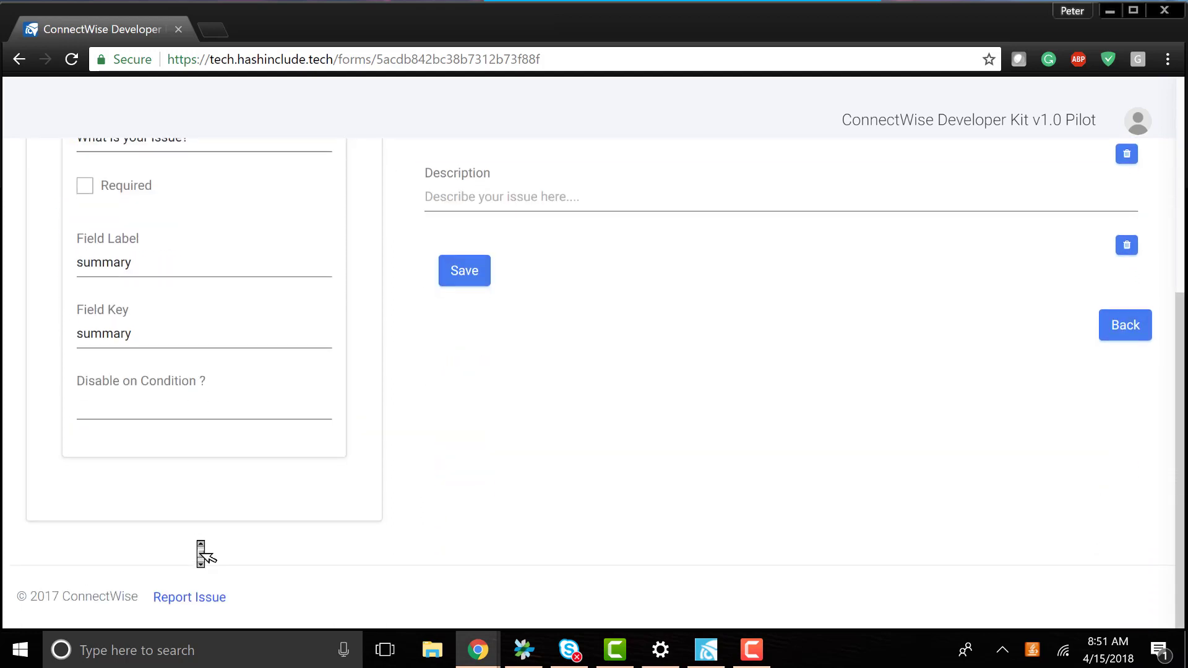
pyautogui.scroll(5, 200, 538)
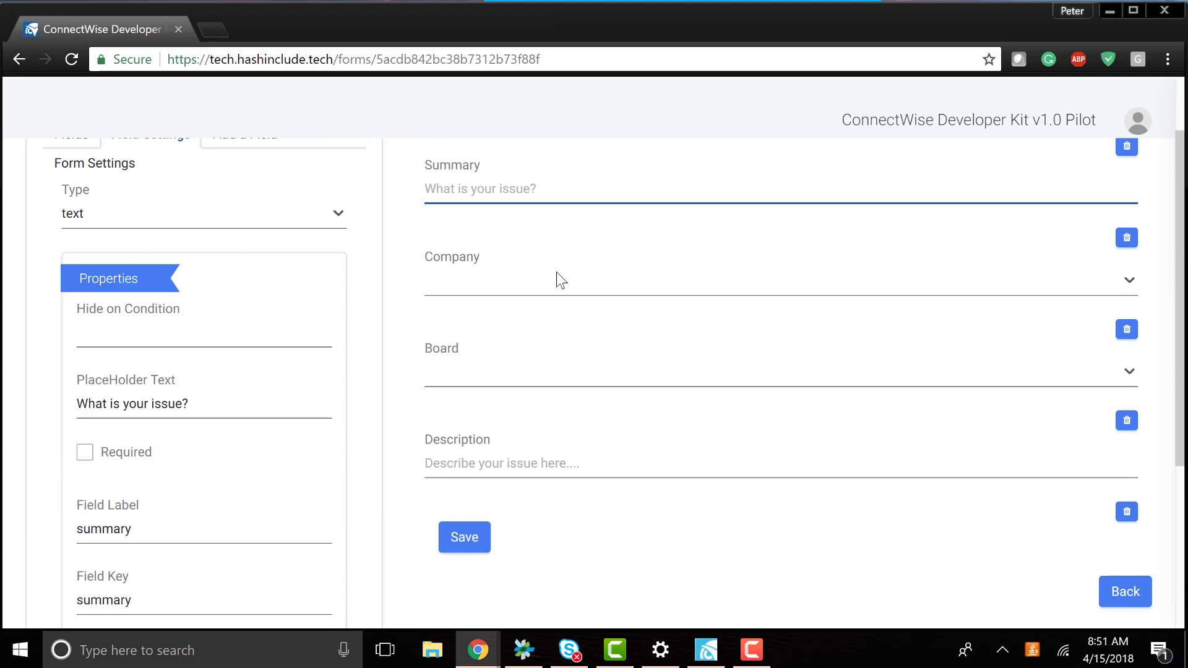
# - Examine the Company field's select settings, including its API gateway source, additional parameters and mapping value and name
pyautogui.click(554, 280)
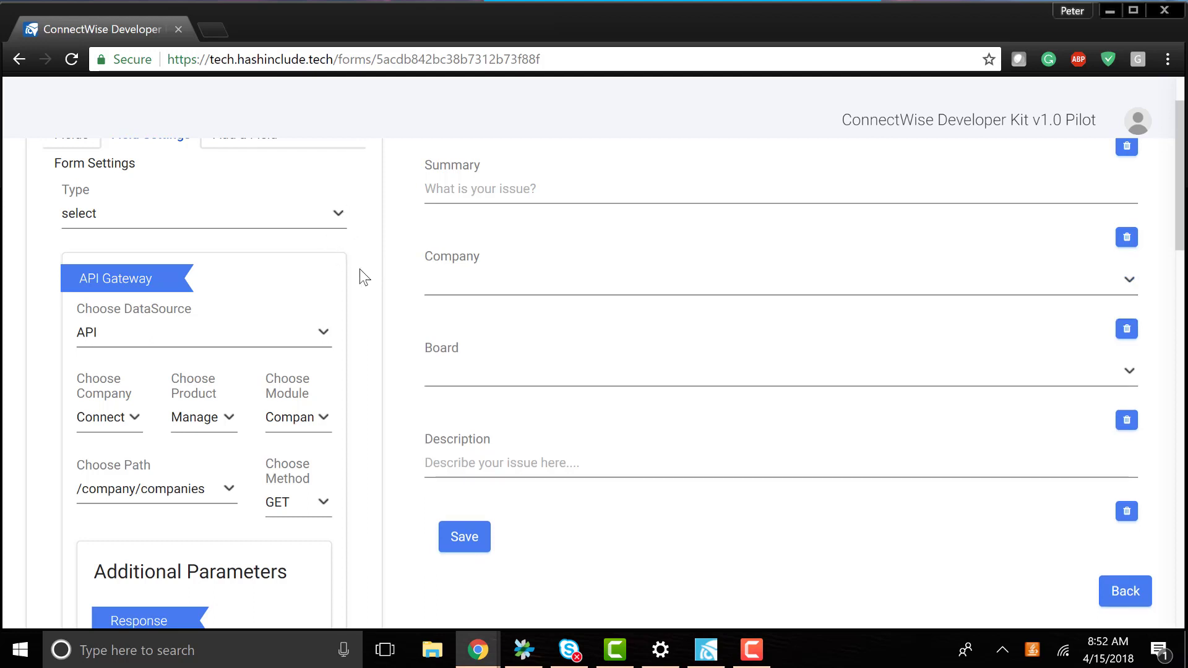
pyautogui.scroll(-2, 363, 276)
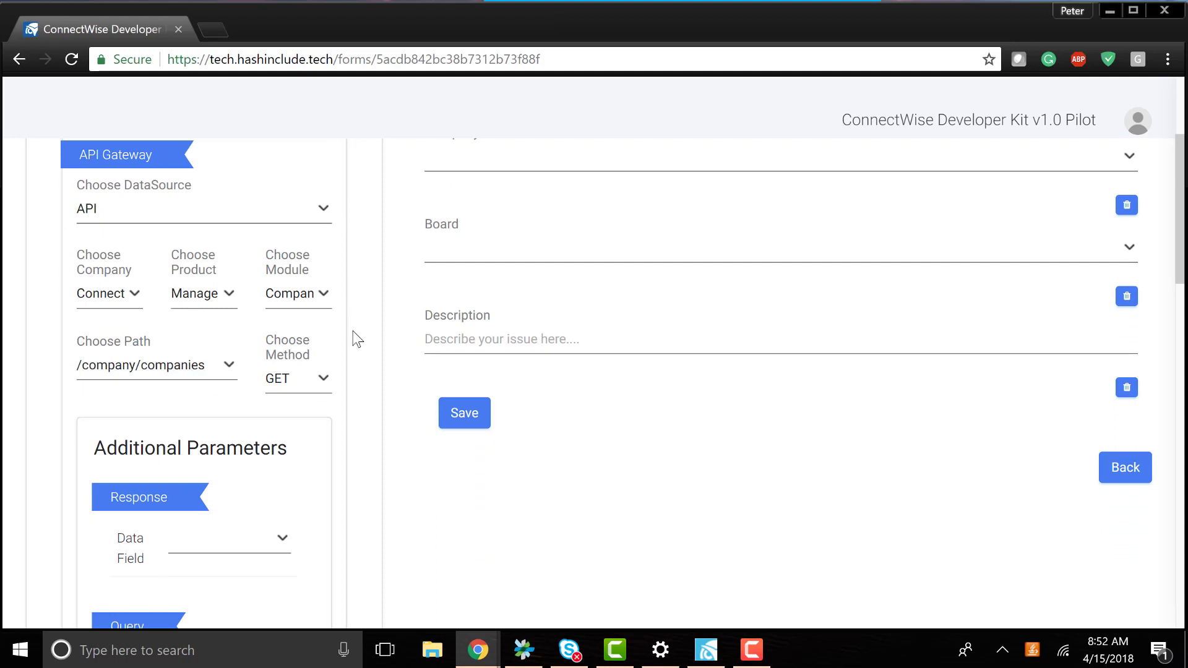
pyautogui.scroll(-5, 357, 339)
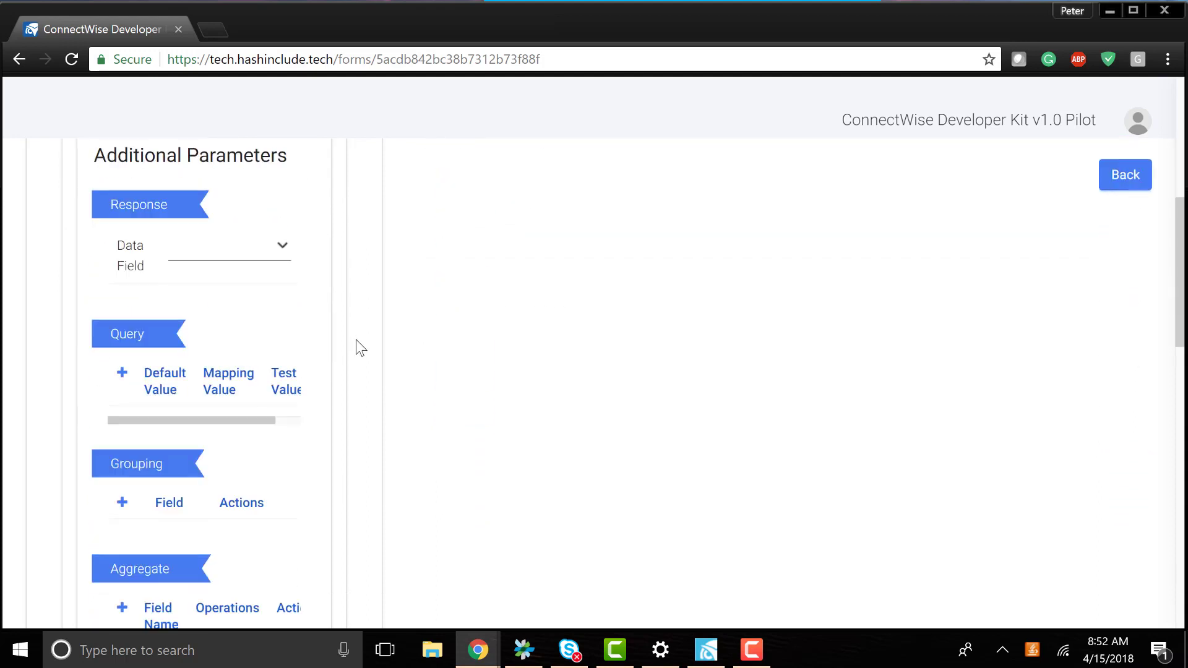
pyautogui.scroll(-8, 356, 340)
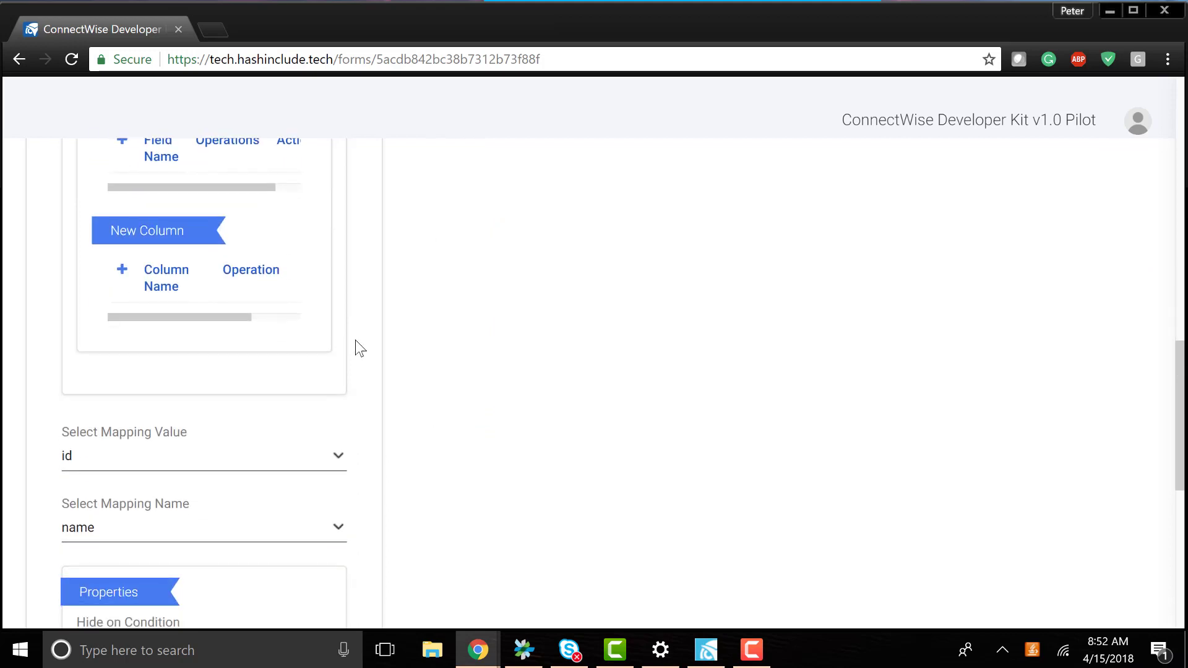
pyautogui.scroll(-2, 358, 344)
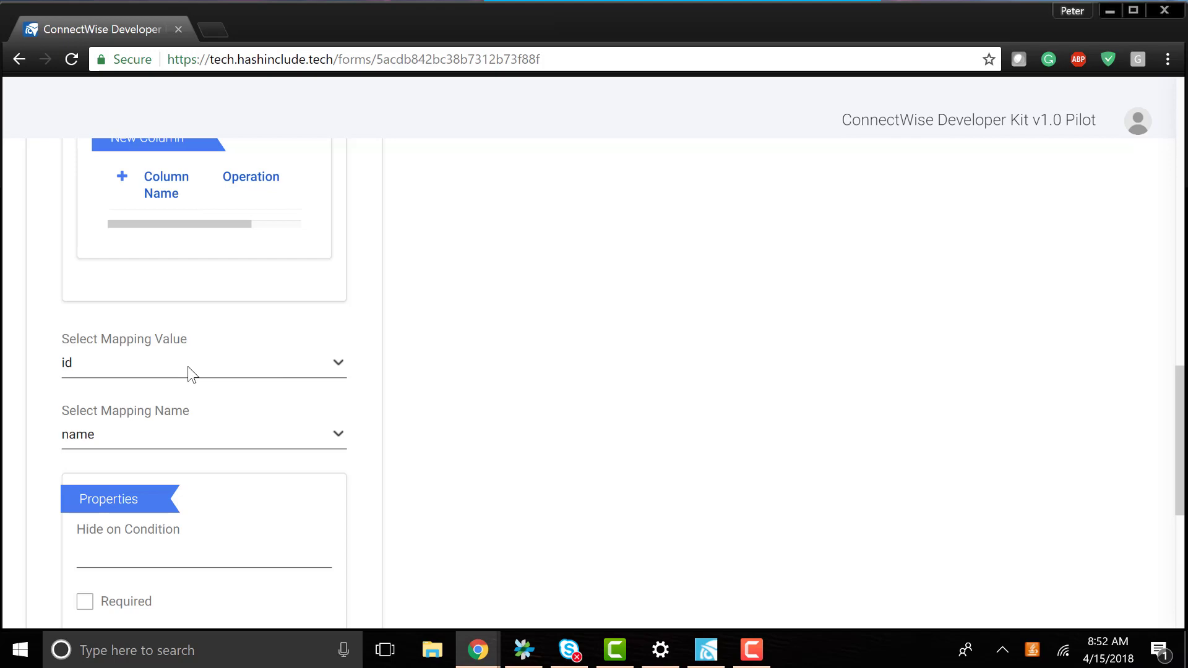
pyautogui.scroll(15, 565, 376)
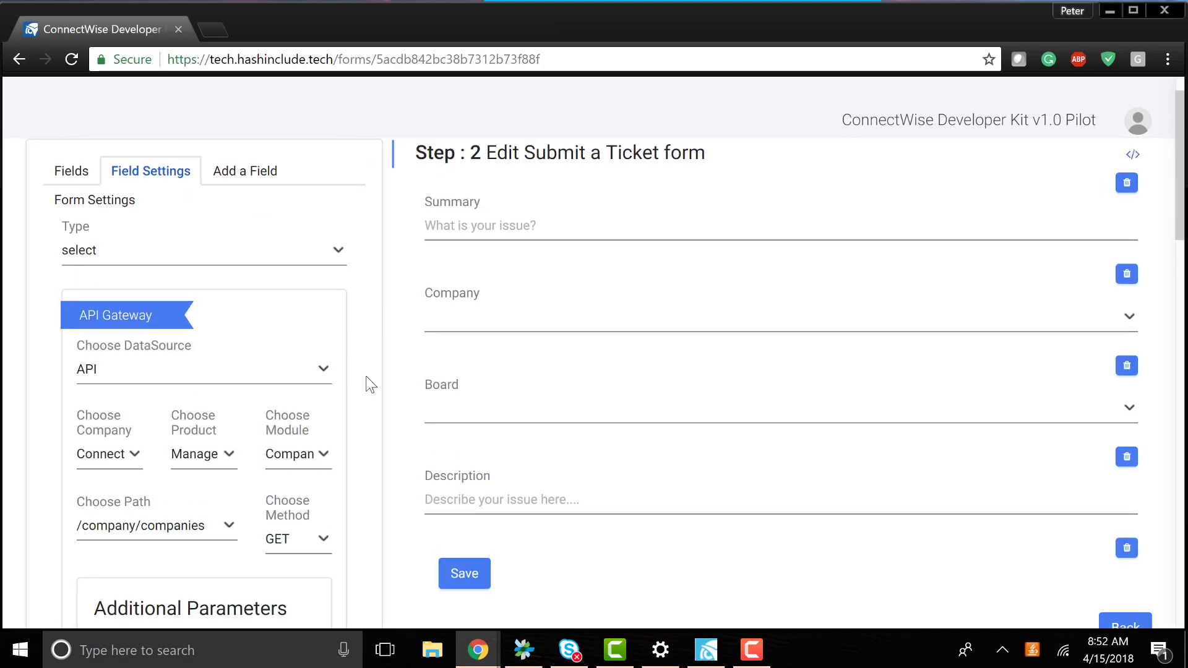
pyautogui.scroll(-9, 370, 385)
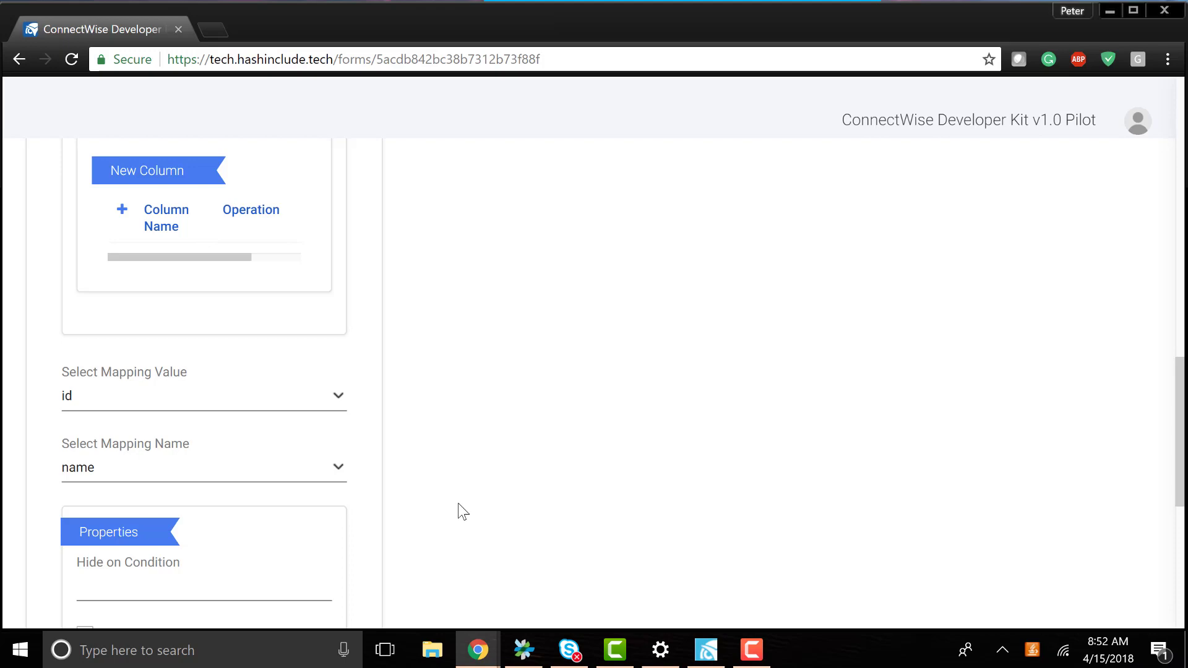
pyautogui.scroll(10, 459, 503)
pyautogui.scroll(7, 458, 504)
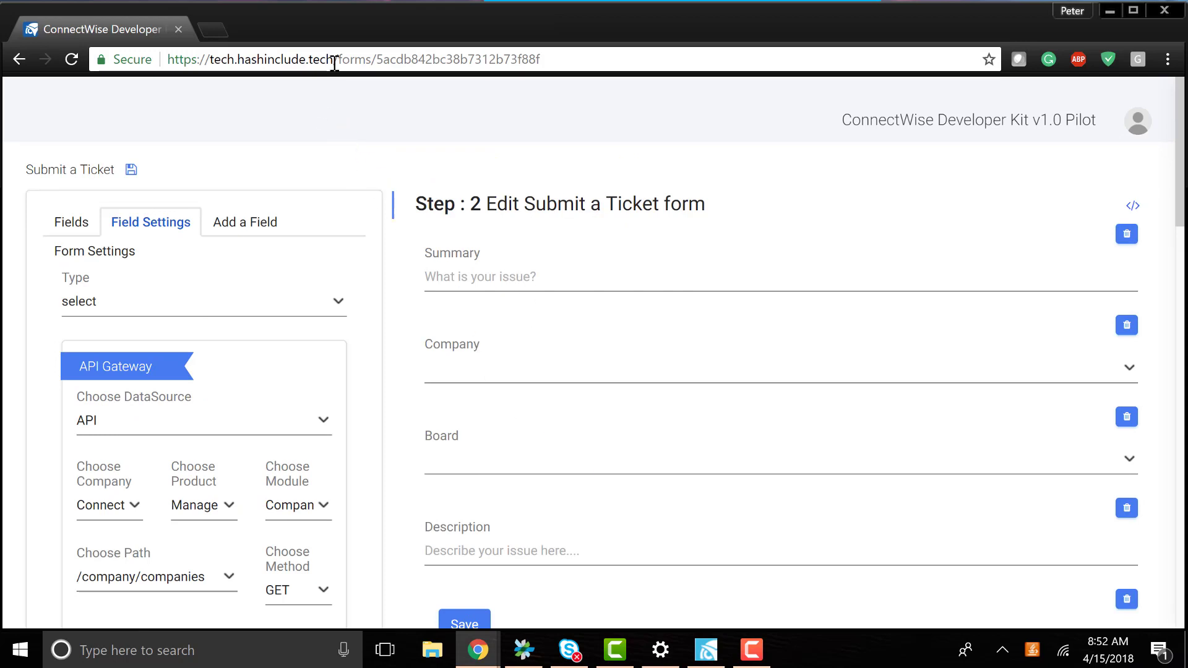
# - Leave the Submit a Ticket form and return to the developer kit's home page
pyautogui.moveTo(334, 62); pyautogui.dragTo(630, 40)
pyautogui.press('BackSpace')
pyautogui.press('Return')
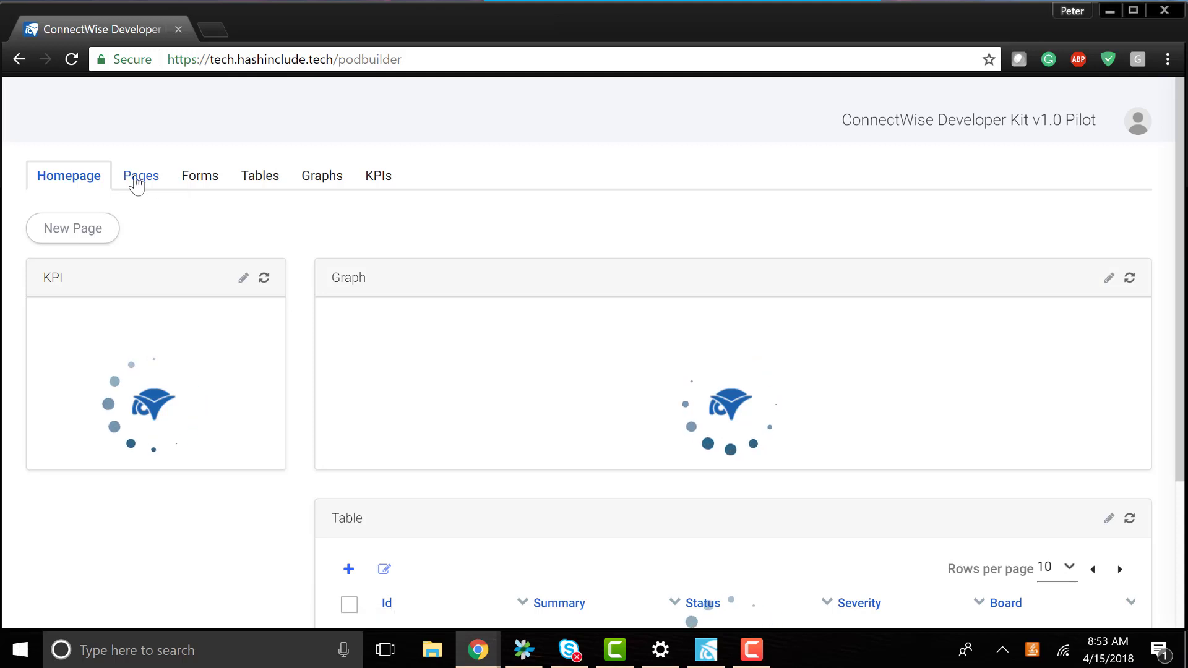
# - Create a new page based on the Blank template
pyautogui.click(136, 180)
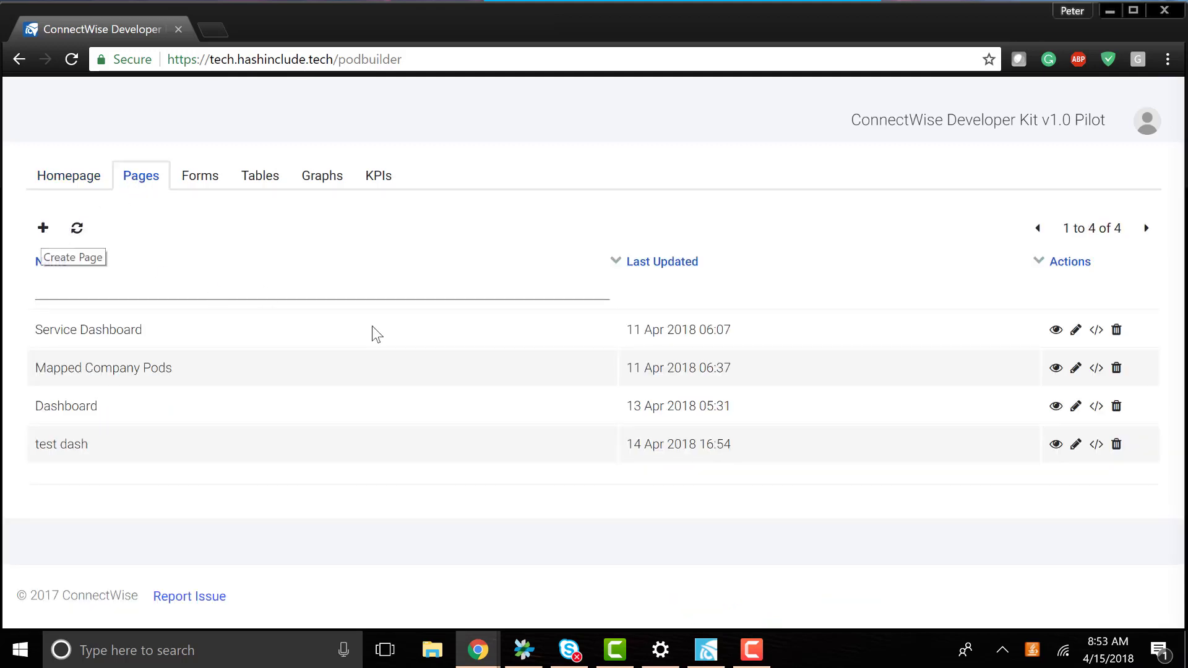
pyautogui.click(43, 234)
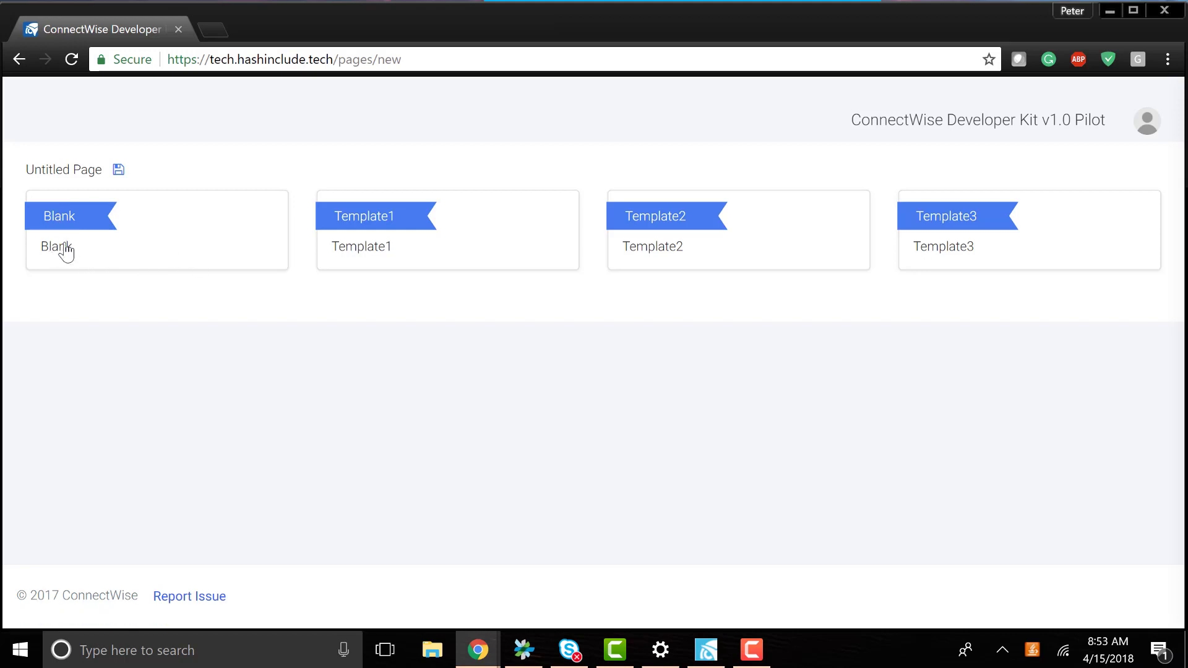
pyautogui.click(67, 250)
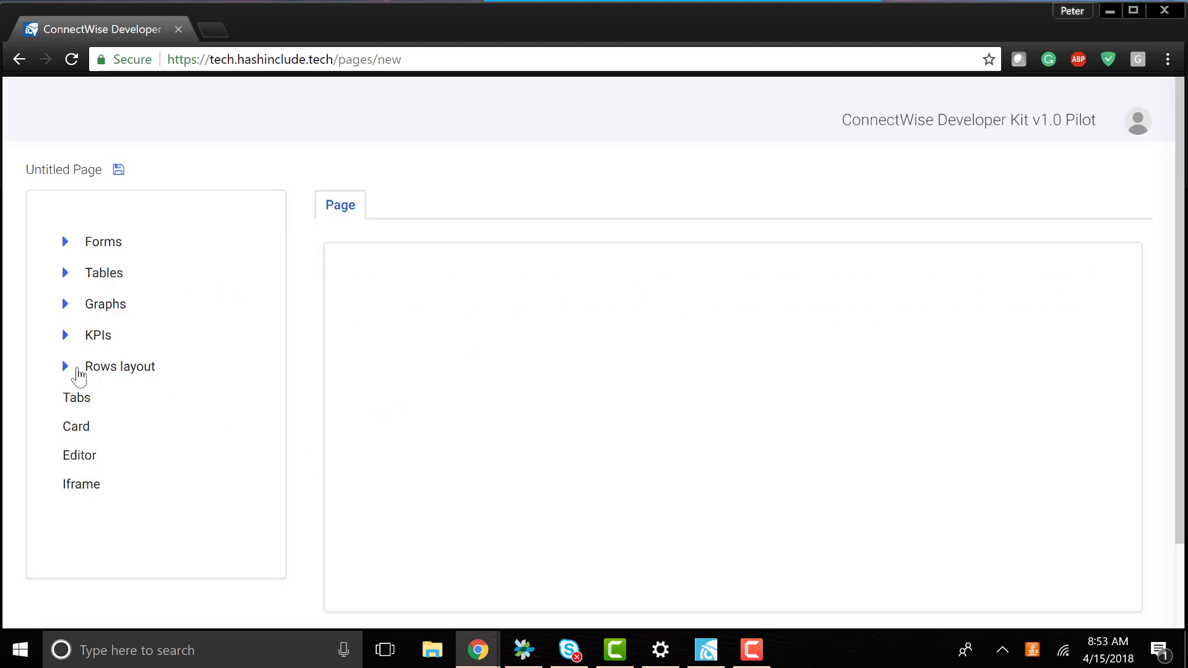
# - Add a 3 3 3 3 layout row to the page and a 3 6 3 row beneath it
pyautogui.click(78, 375)
pyautogui.moveTo(135, 452); pyautogui.dragTo(611, 291)
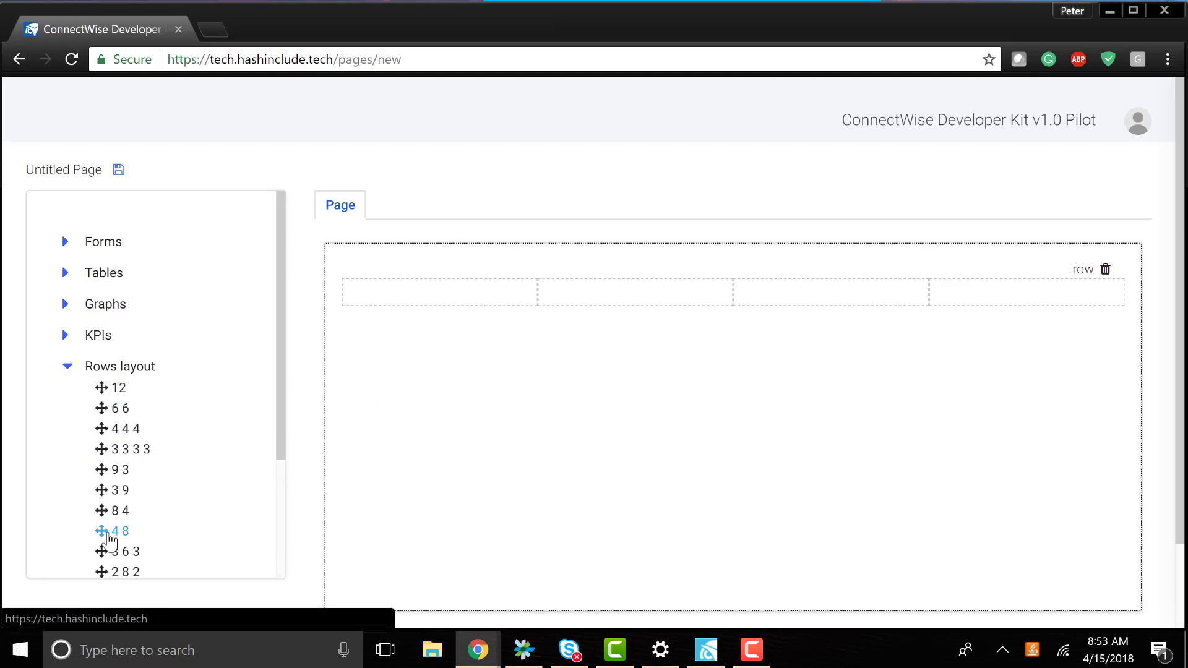
pyautogui.moveTo(131, 557); pyautogui.dragTo(715, 389)
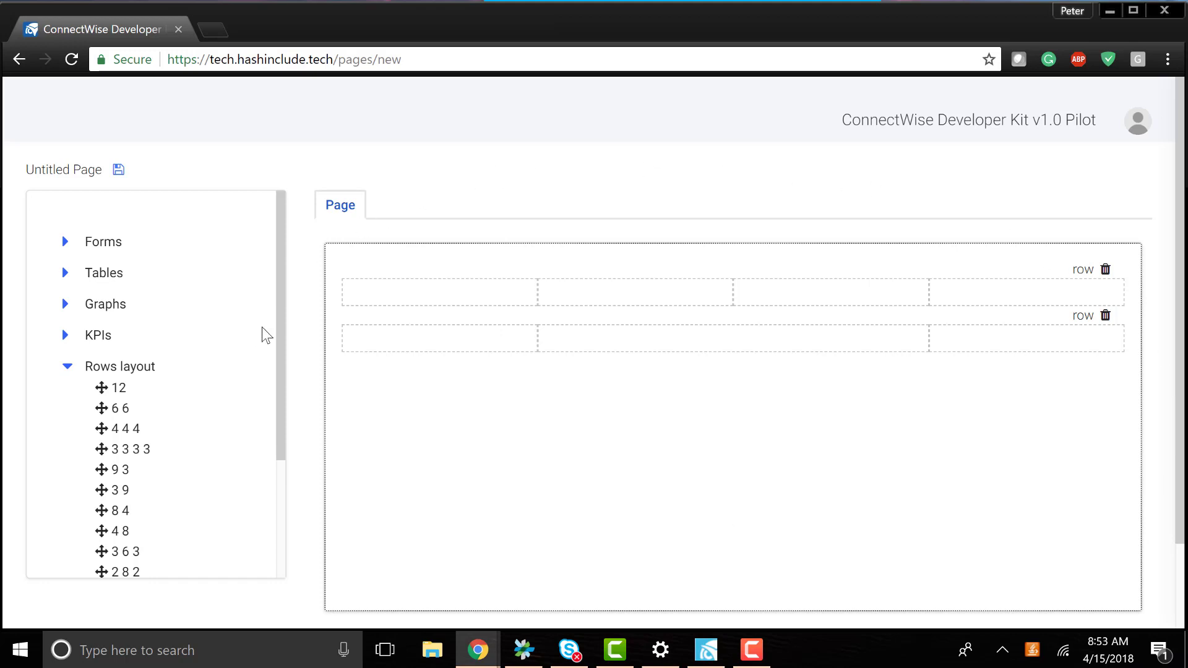
# - Place the New tickets, Assigned Tickets and Closed Tickets KPIs in the first, second and fourth cells of the upper row
pyautogui.click(66, 339)
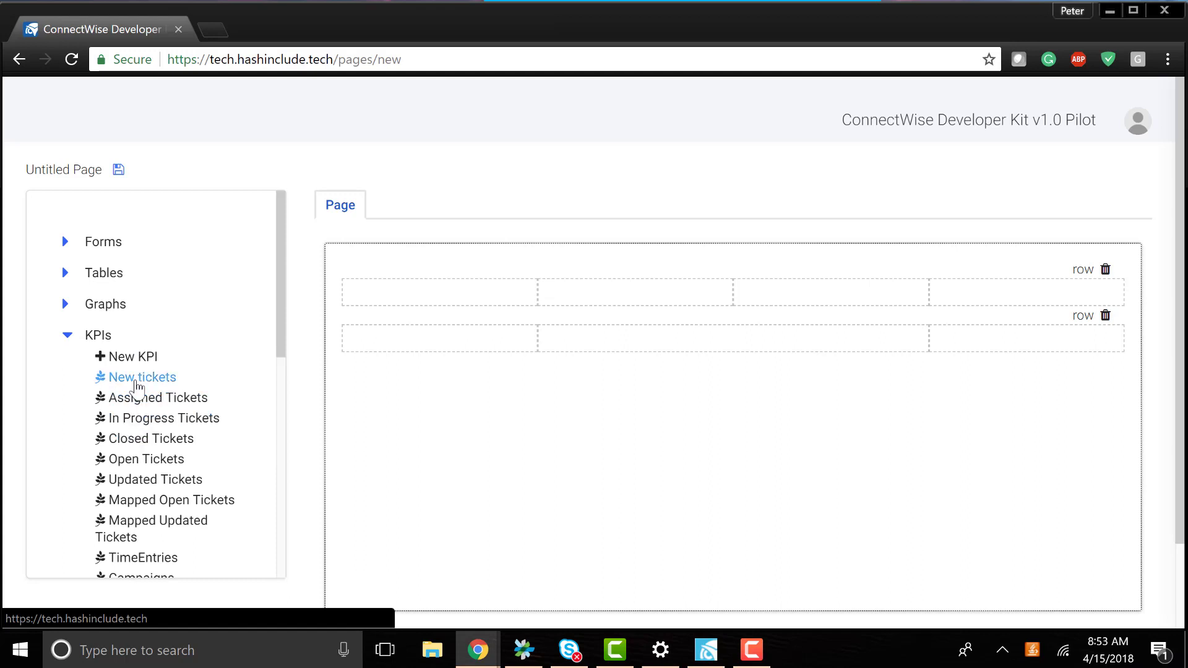
pyautogui.moveTo(137, 379); pyautogui.dragTo(390, 295)
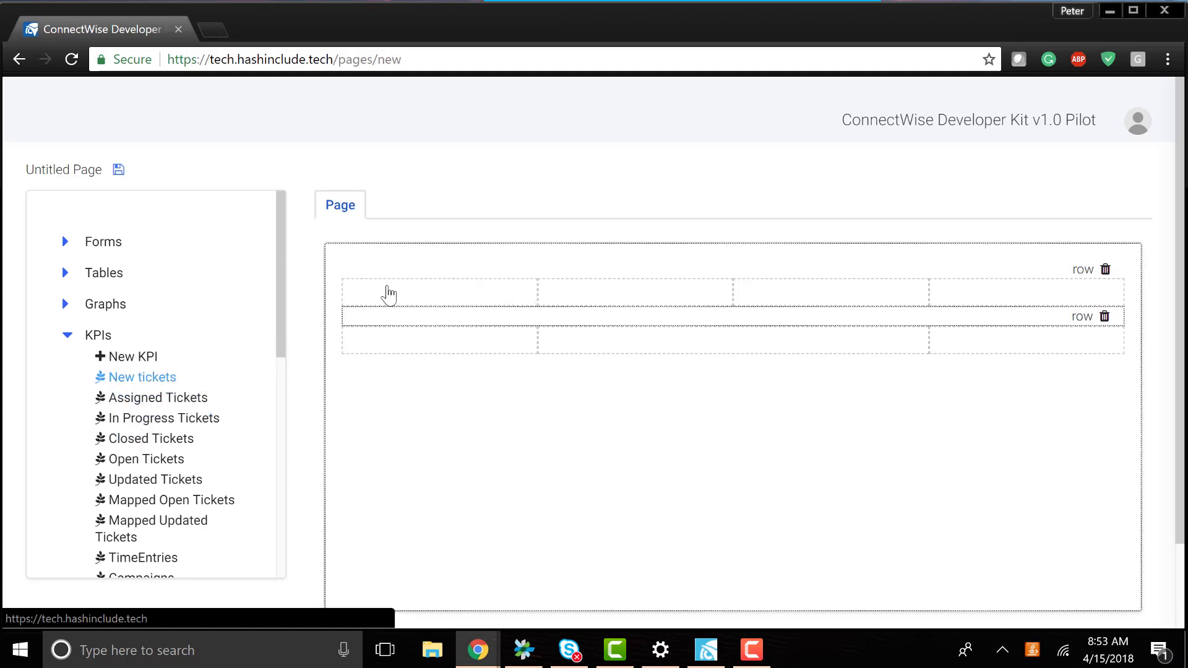
pyautogui.moveTo(139, 391); pyautogui.dragTo(259, 416)
pyautogui.moveTo(149, 420); pyautogui.dragTo(784, 358)
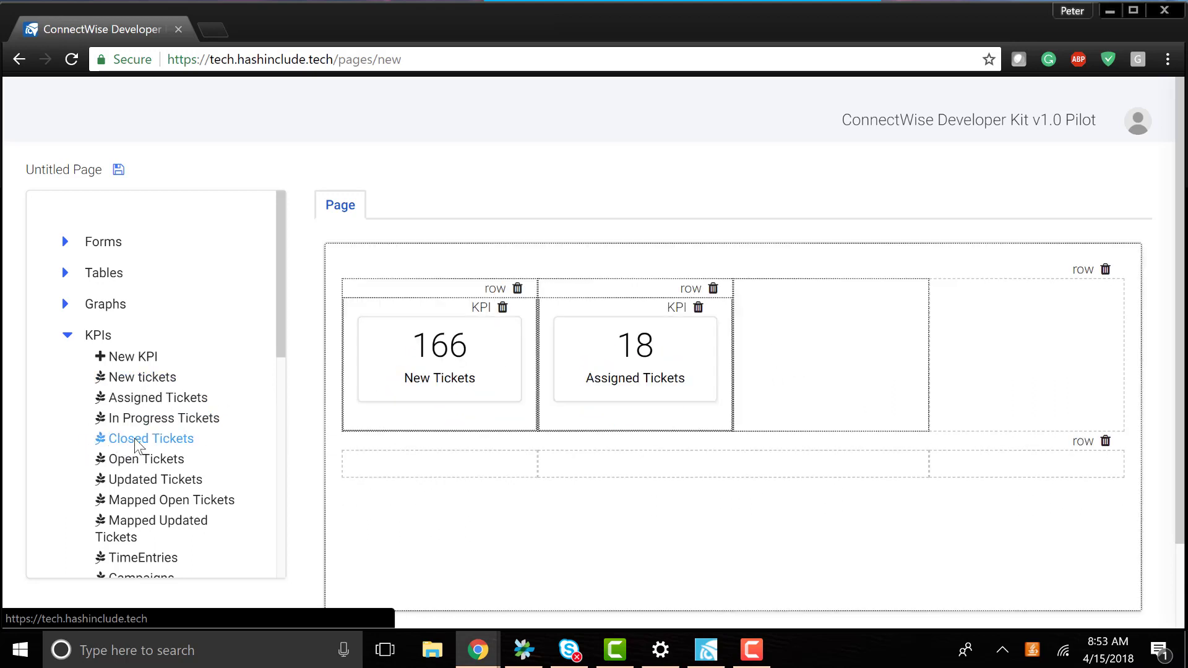
pyautogui.moveTo(137, 443); pyautogui.dragTo(984, 321)
# - Place the Updated Tickets KPI in the last cell of the 3 6 3 row and delete the stray full-width KPI below
pyautogui.moveTo(112, 471); pyautogui.dragTo(398, 485)
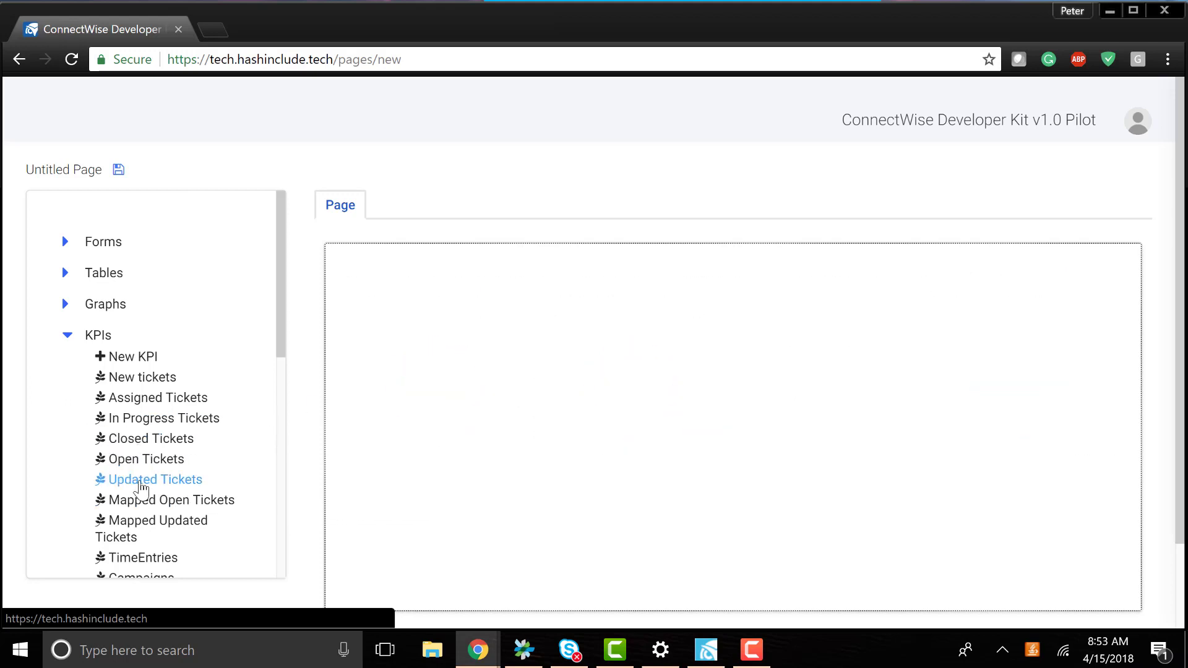
pyautogui.moveTo(232, 506); pyautogui.dragTo(967, 484)
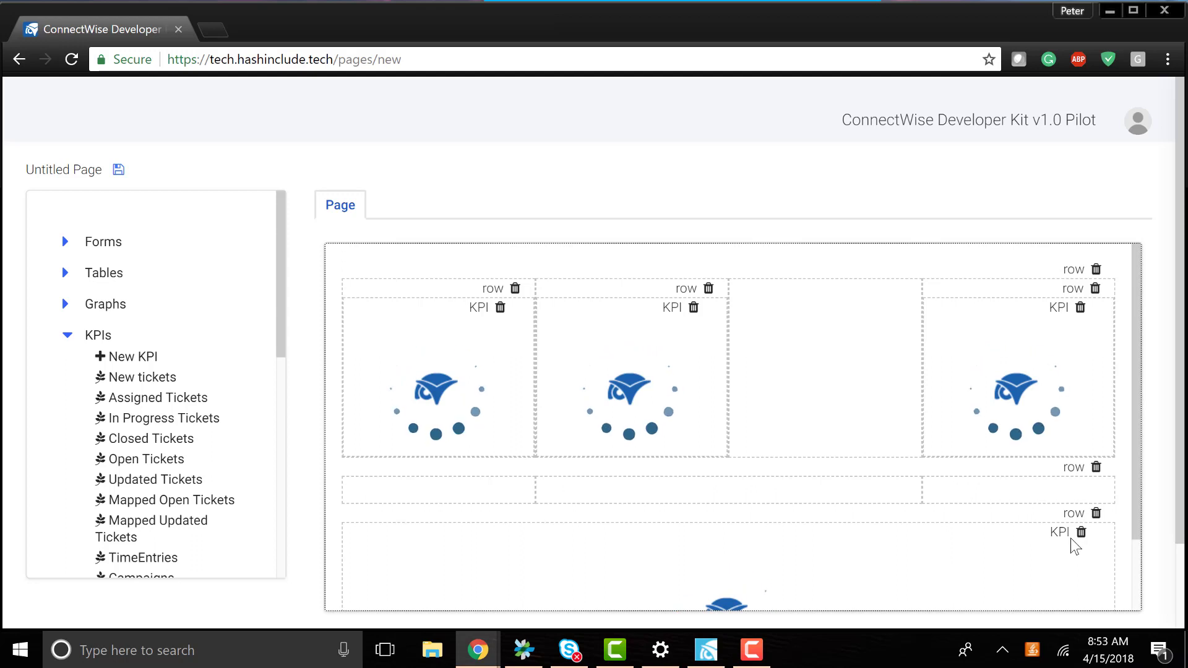
pyautogui.moveTo(1070, 537); pyautogui.dragTo(1046, 498)
pyautogui.scroll(-4, 1021, 538)
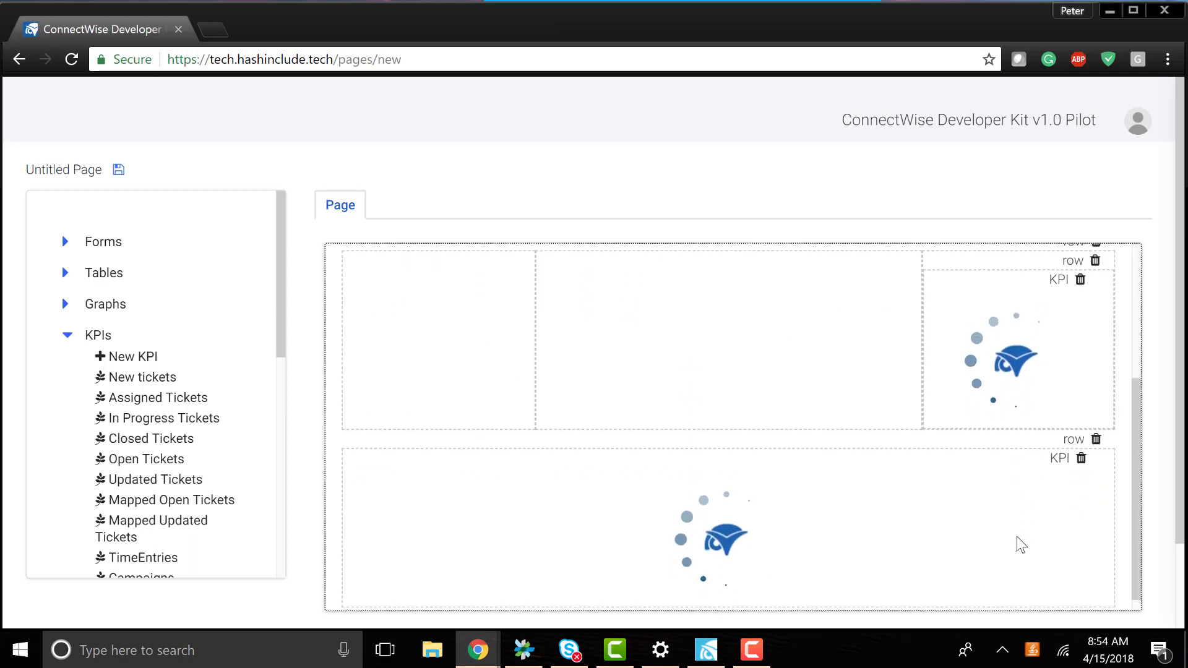
pyautogui.click(1080, 472)
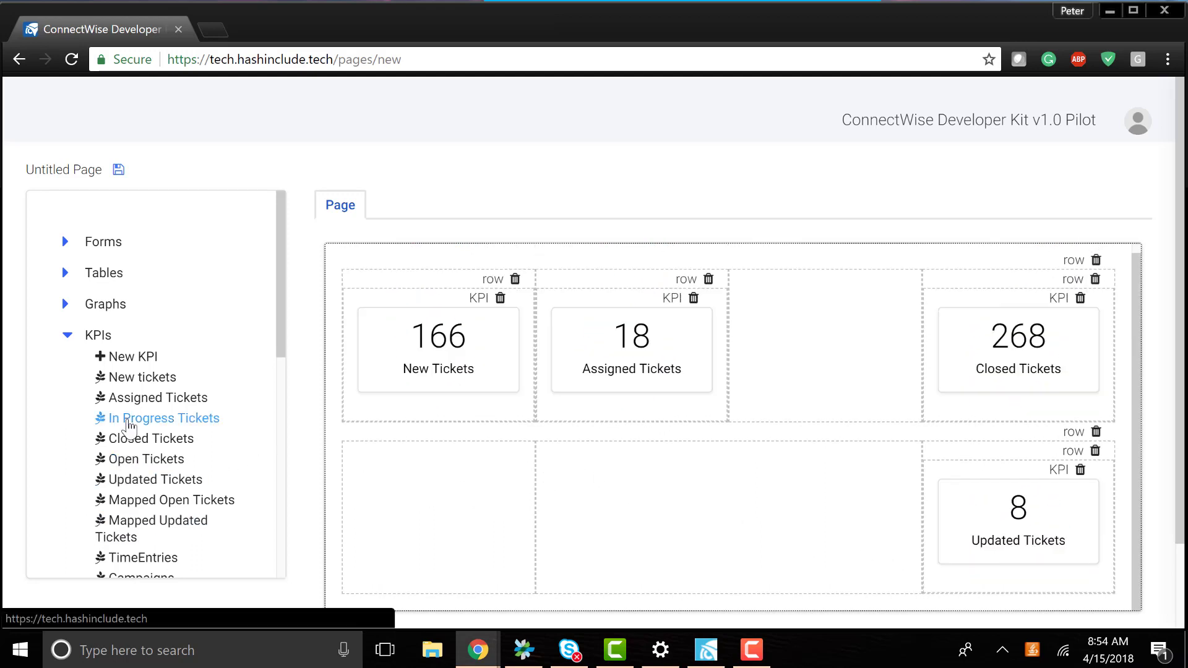
# - Add the In Progress Tickets KPI to the upper row's third cell and Open Tickets to the second row's first cell
pyautogui.moveTo(128, 426); pyautogui.dragTo(769, 345)
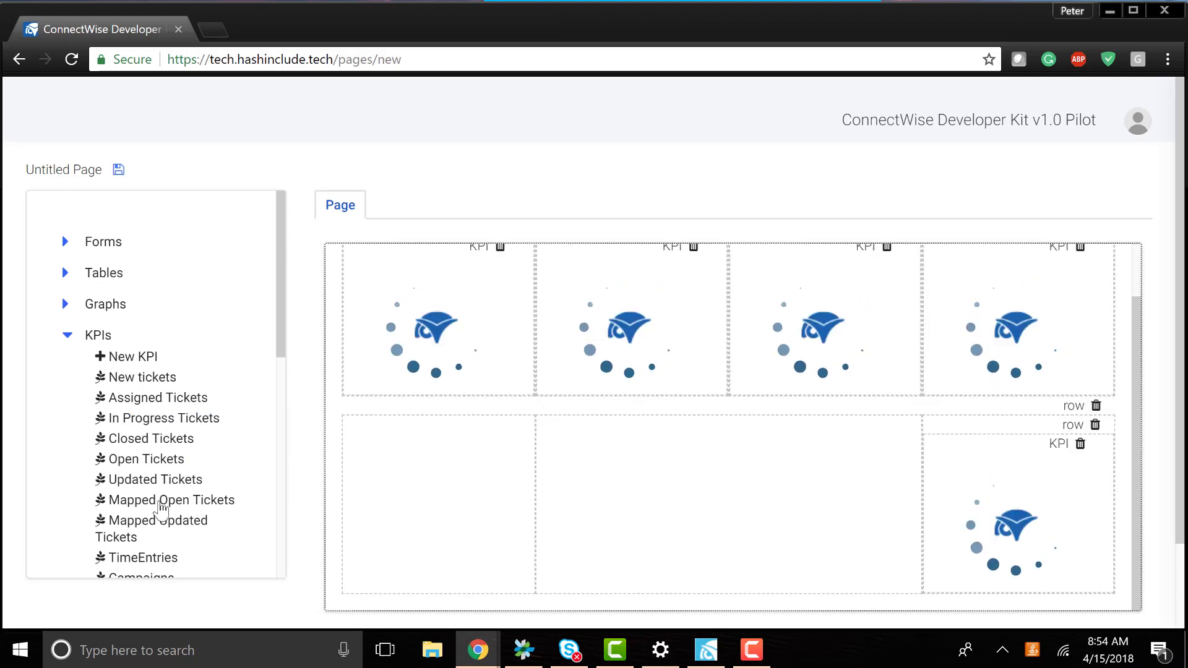
pyautogui.moveTo(131, 464); pyautogui.dragTo(396, 492)
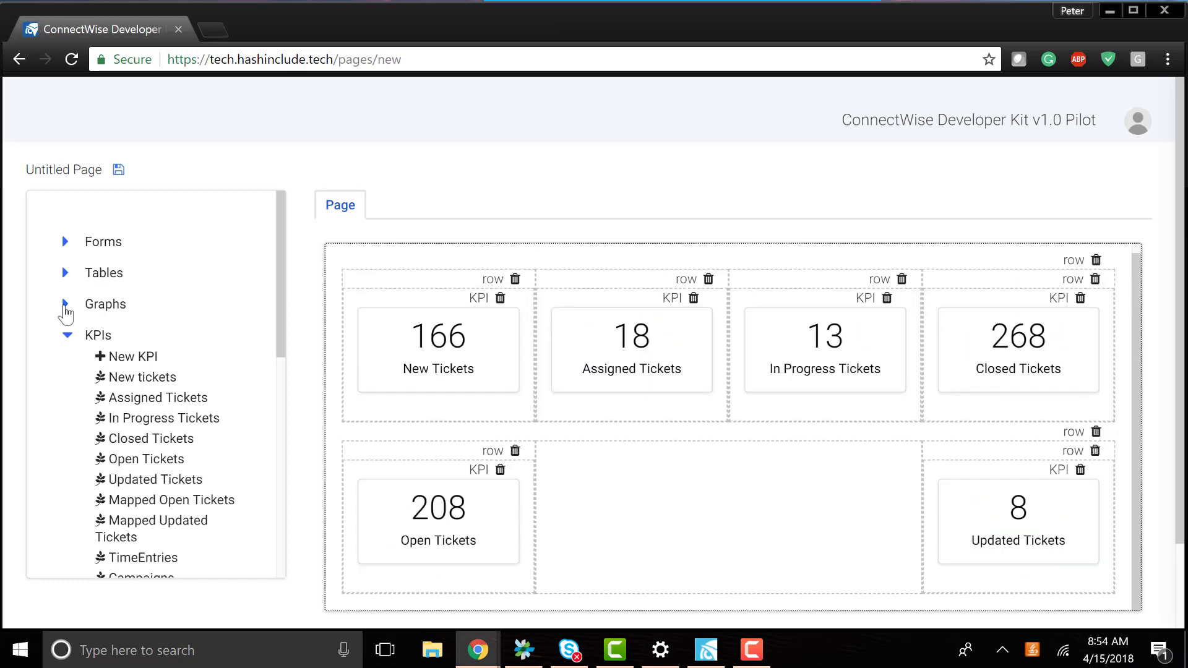
# - Place the Tickets by Status graph in the wide middle cell of the 3 6 3 row
pyautogui.click(73, 315)
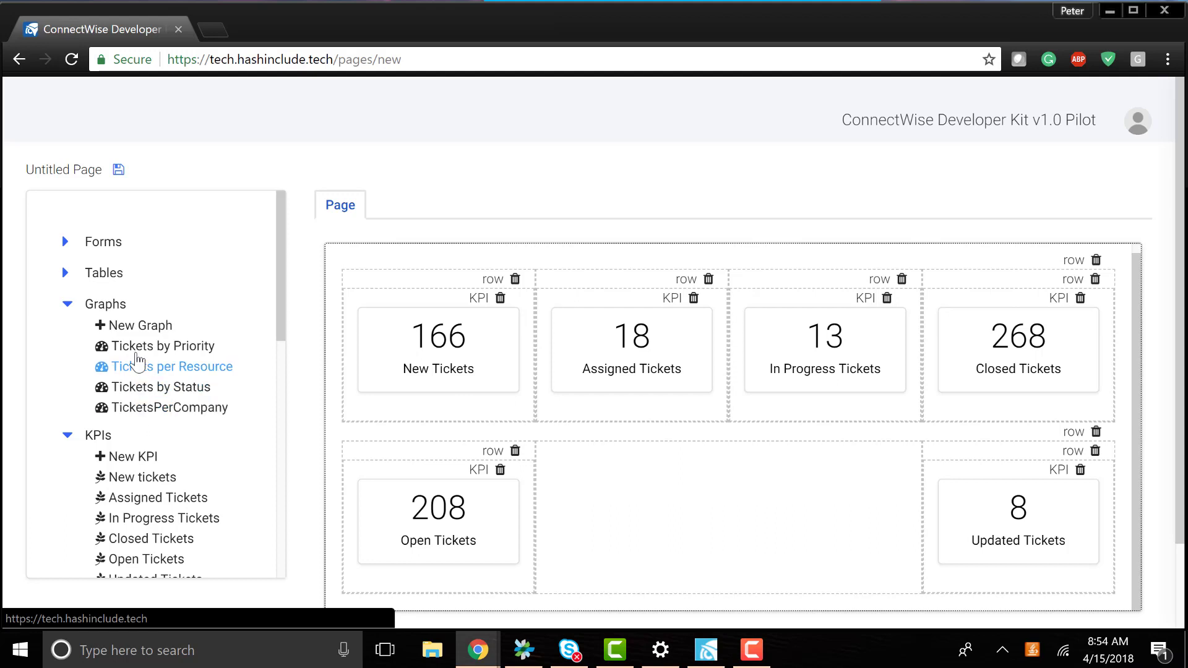
pyautogui.moveTo(139, 388); pyautogui.dragTo(713, 501)
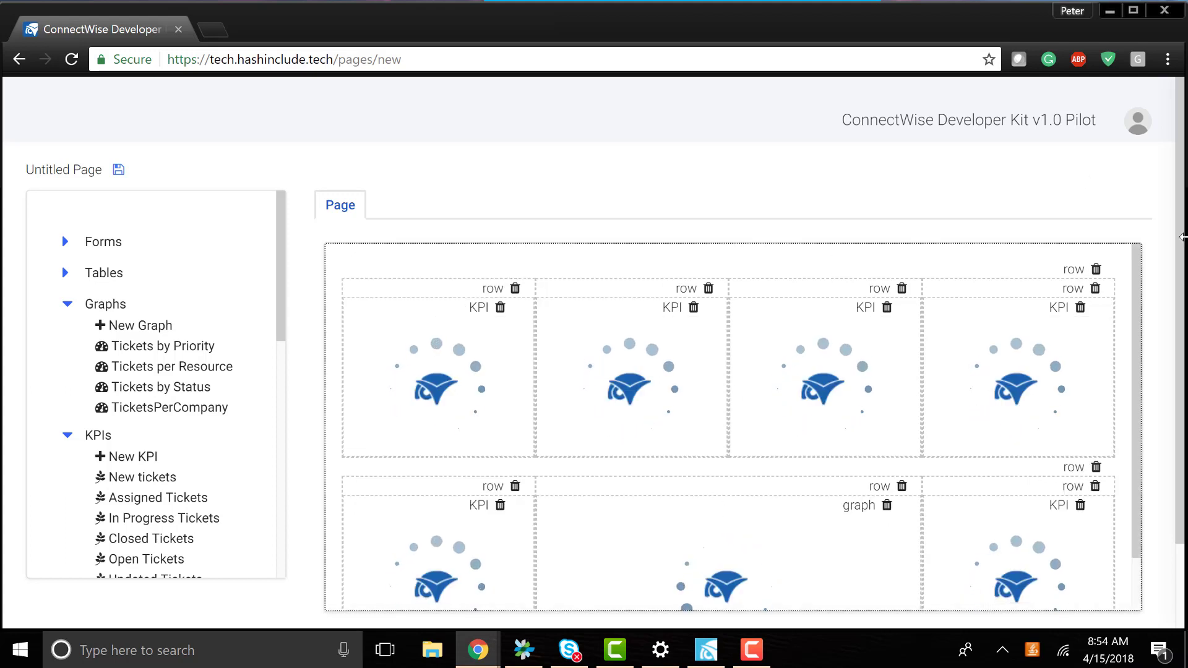
# - Examine the page canvas with its ticket KPIs and the Tickets by Status pie chart
pyautogui.scroll(-2, 1160, 289)
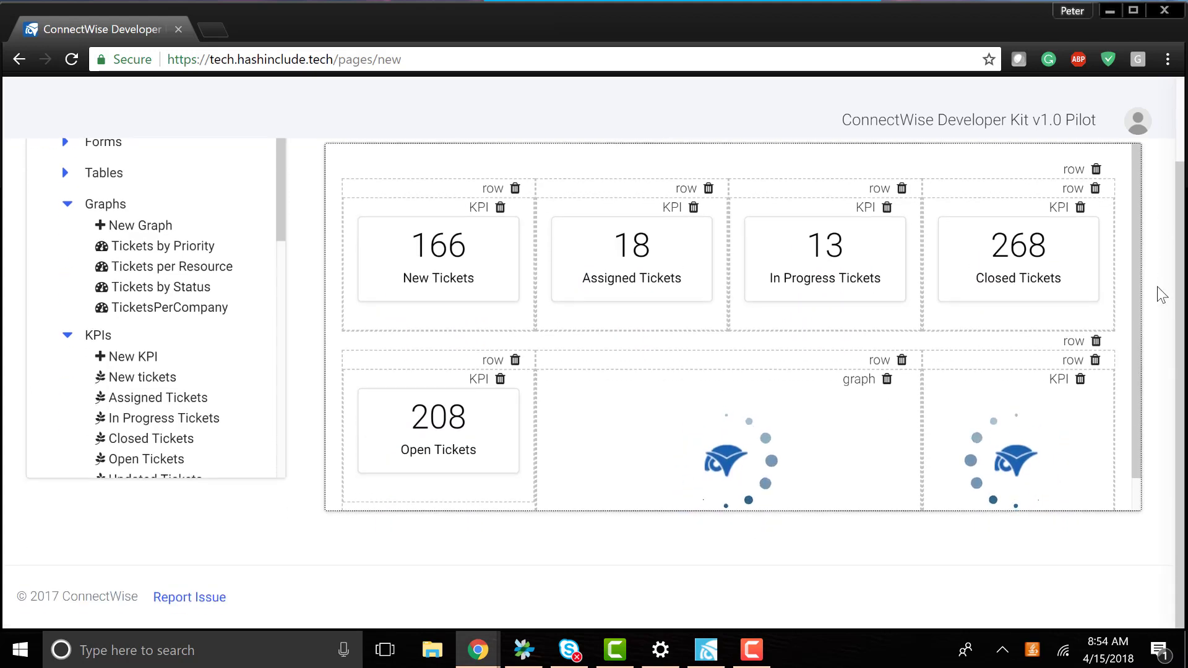
pyautogui.scroll(-1, 1059, 318)
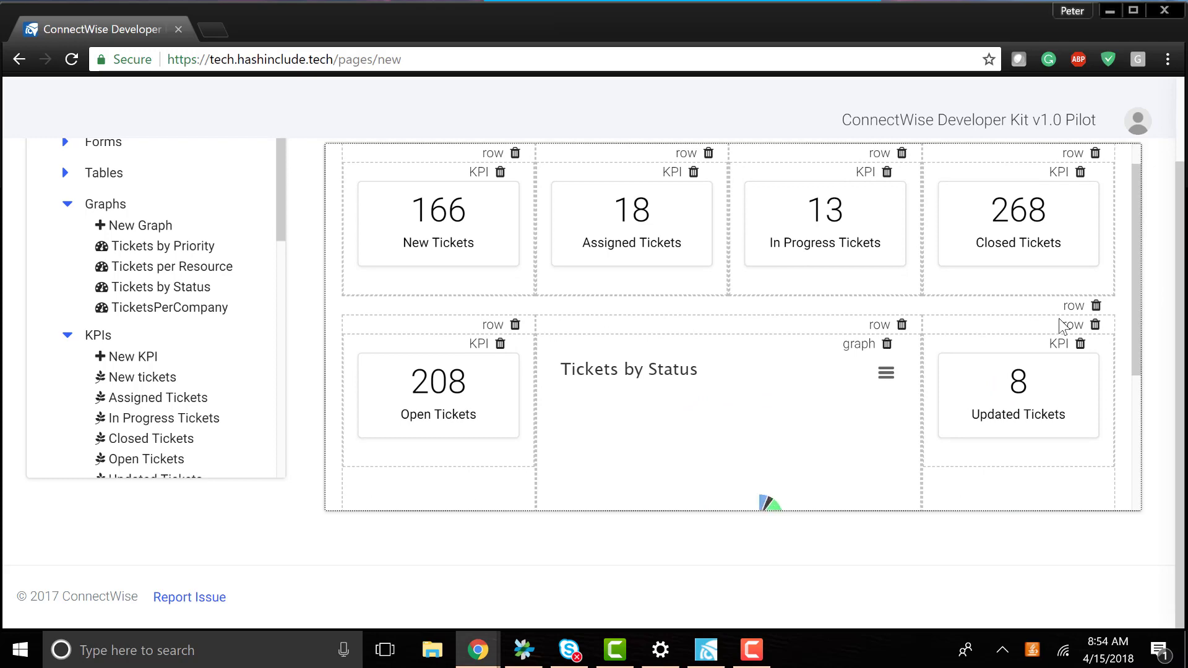
pyautogui.scroll(-2, 1059, 319)
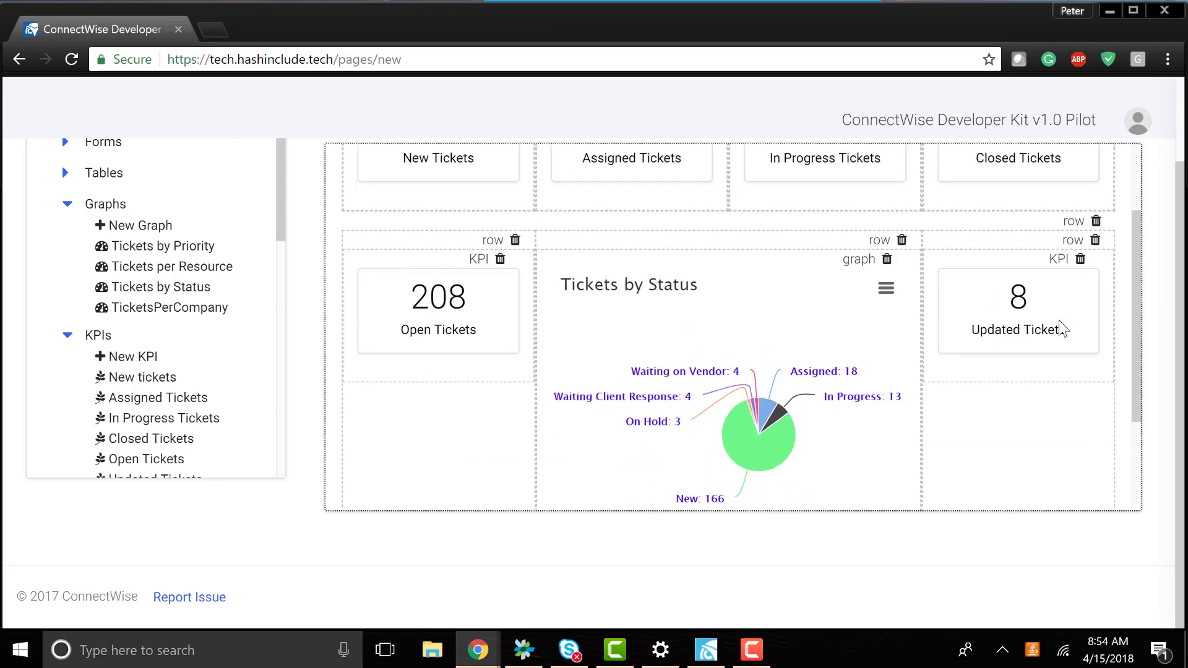
pyautogui.scroll(-2, 1059, 320)
pyautogui.scroll(5, 1059, 320)
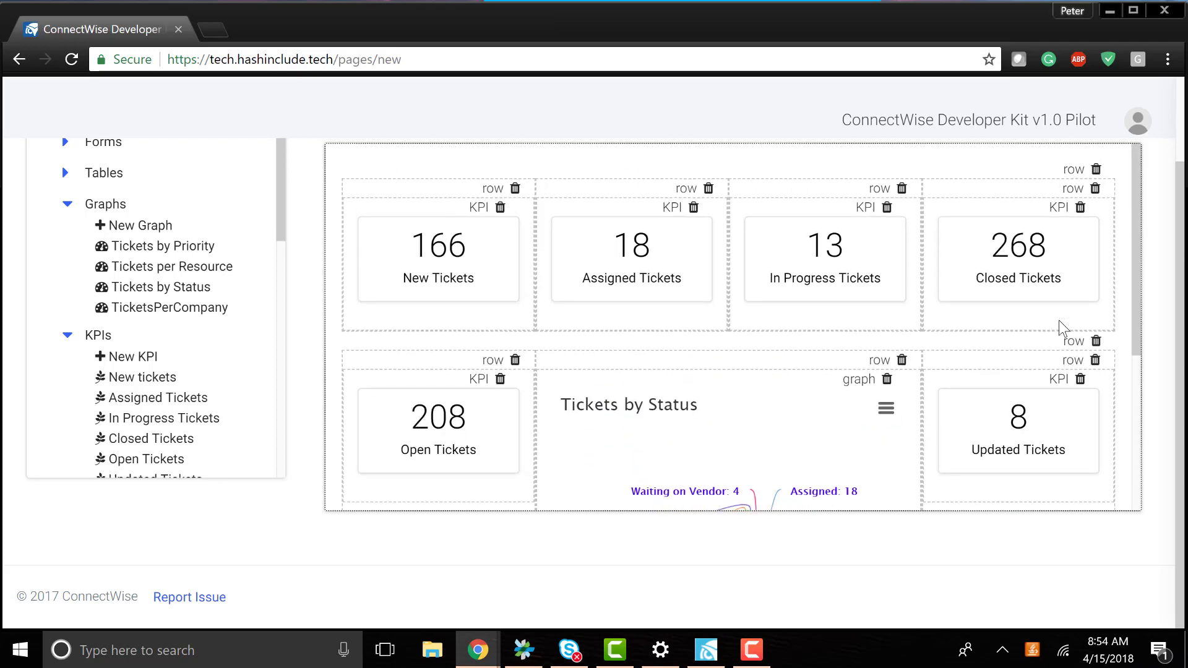
pyautogui.scroll(-1, 1059, 320)
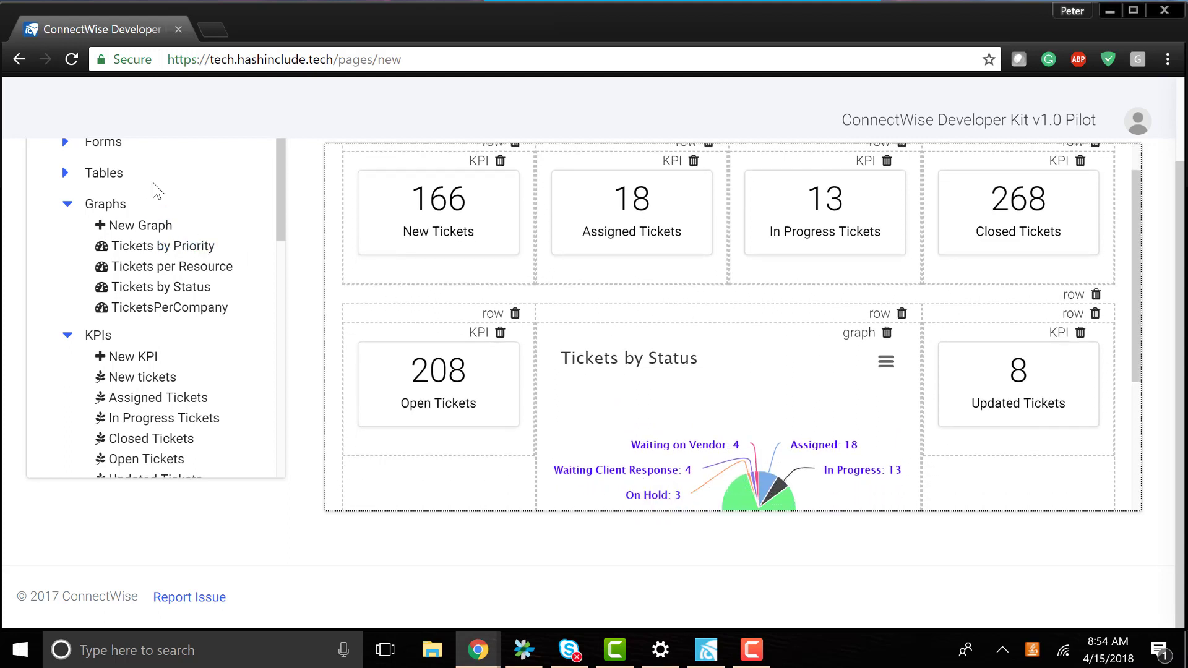
pyautogui.scroll(1, 91, 159)
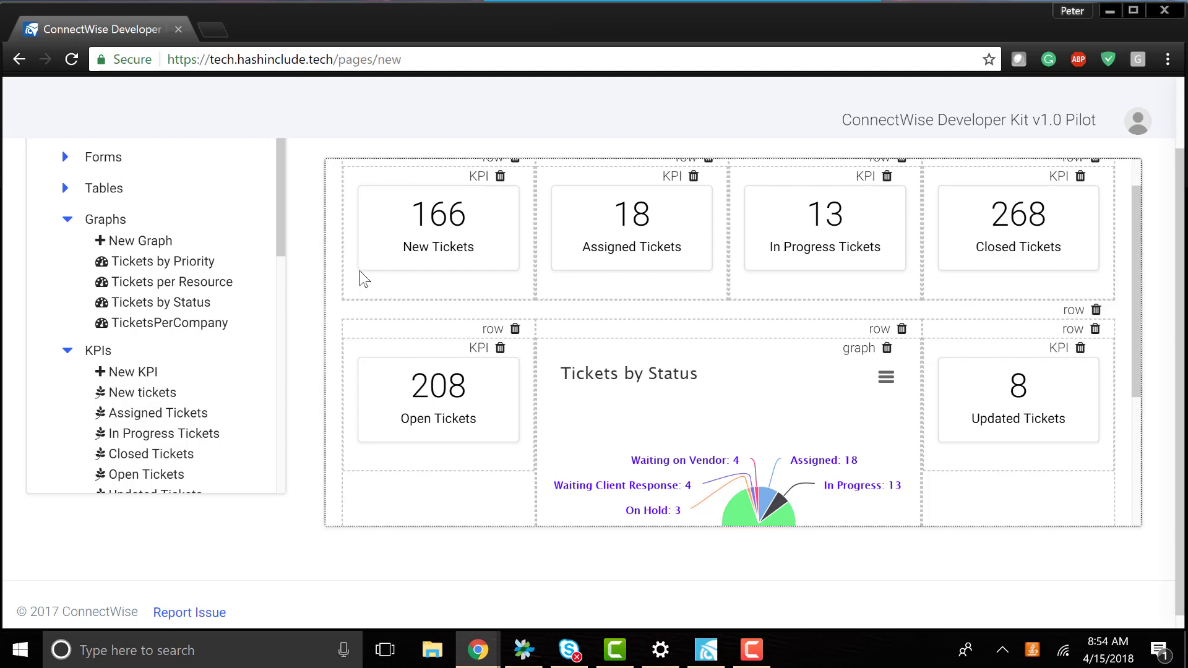
# - Place the Submit a Ticket form beneath the Open Tickets KPI in the second row's first cell
pyautogui.scroll(1, 364, 278)
pyautogui.scroll(1, 86, 185)
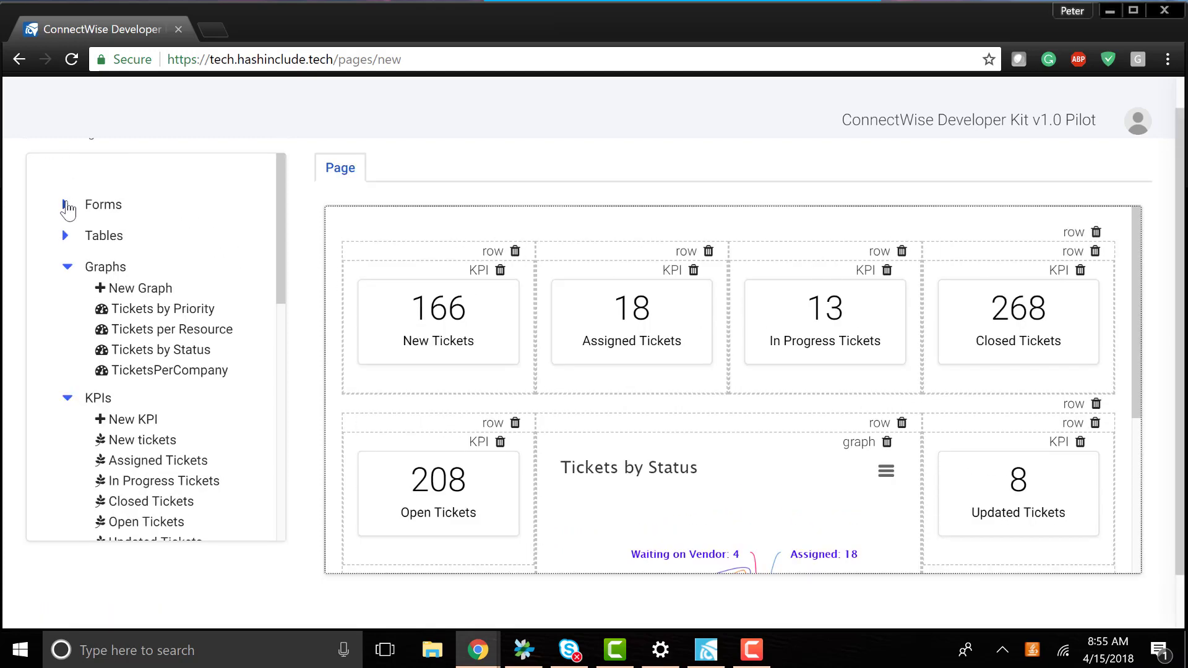
pyautogui.click(66, 204)
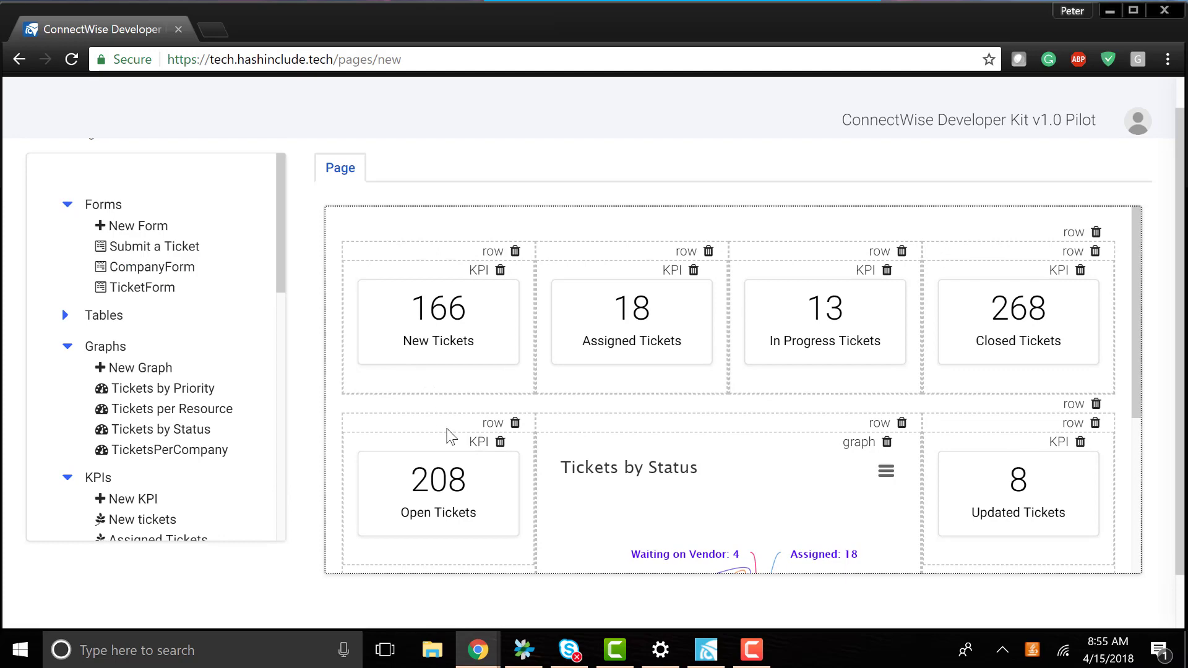
pyautogui.scroll(-3, 451, 437)
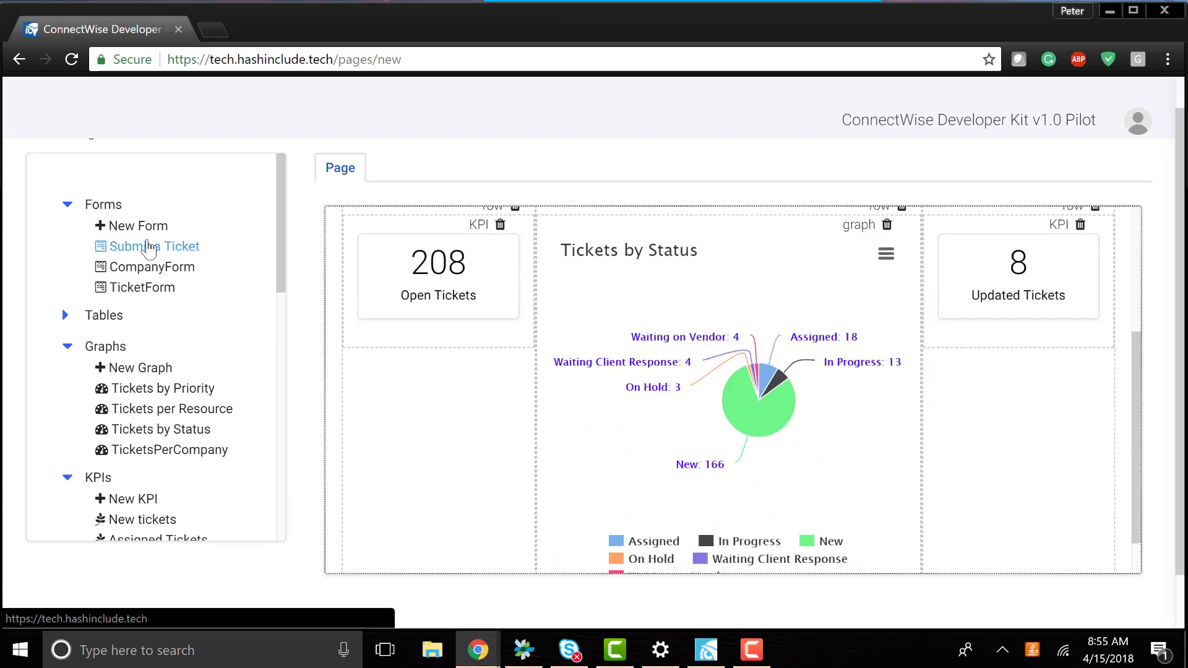
pyautogui.moveTo(148, 248); pyautogui.dragTo(413, 451)
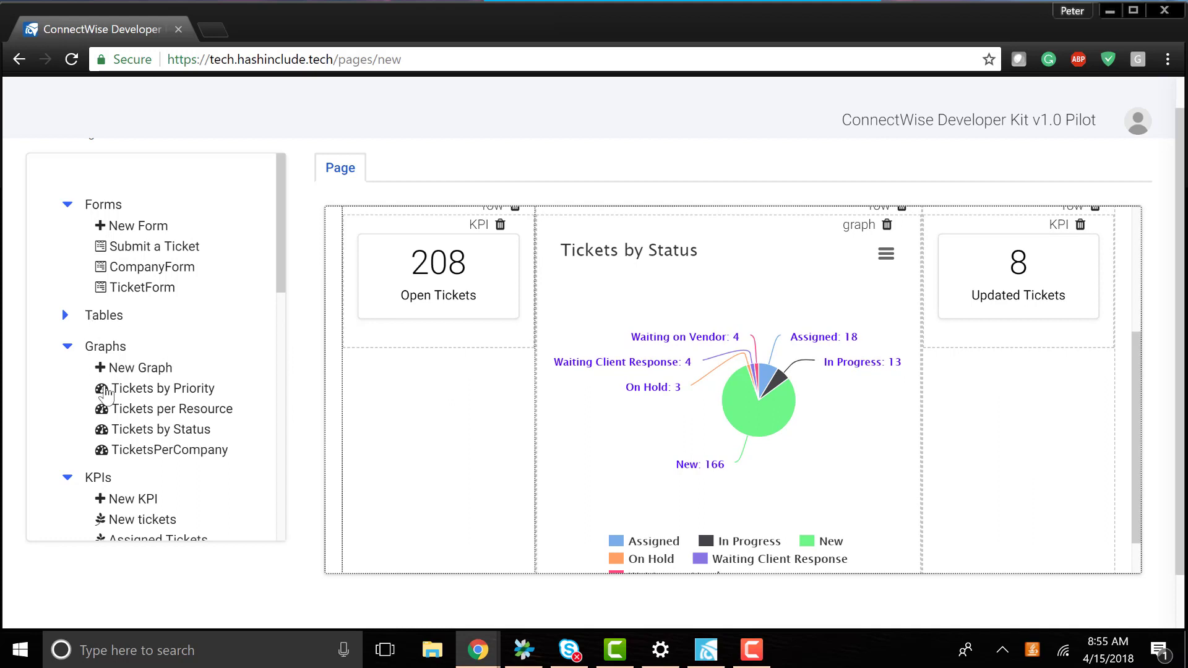
# - Stack the SLA and Contacts KPIs beneath Updated Tickets in the second row's last cell
pyautogui.scroll(-1, 220, 493)
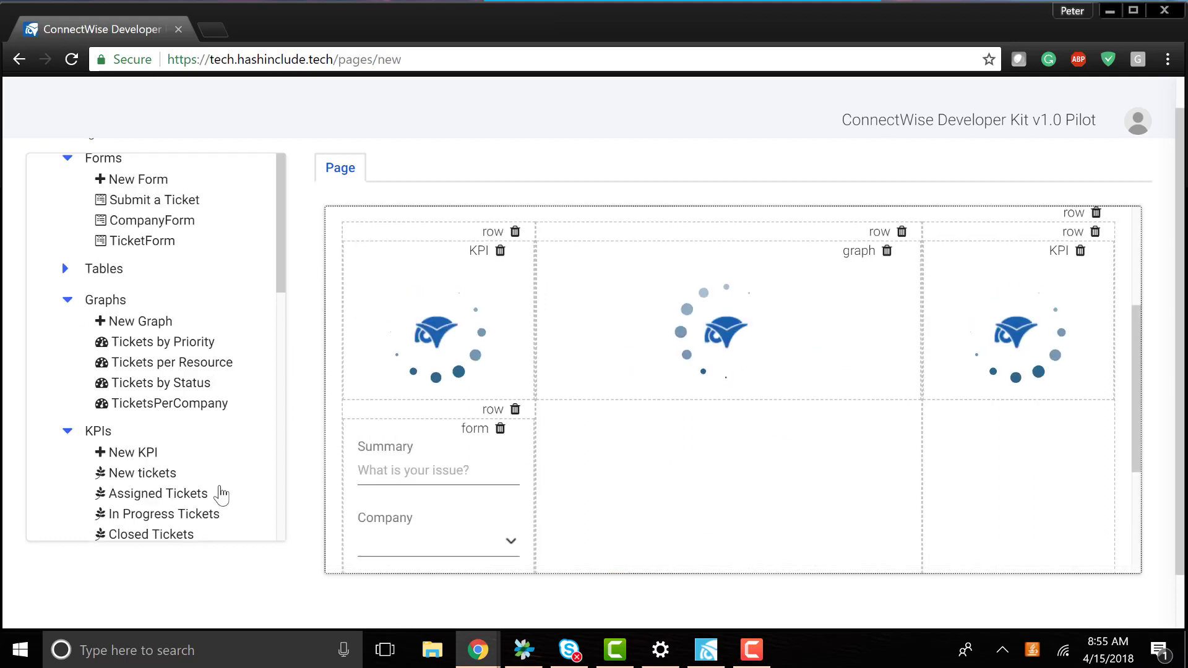
pyautogui.scroll(-2, 212, 419)
pyautogui.scroll(-4, 257, 400)
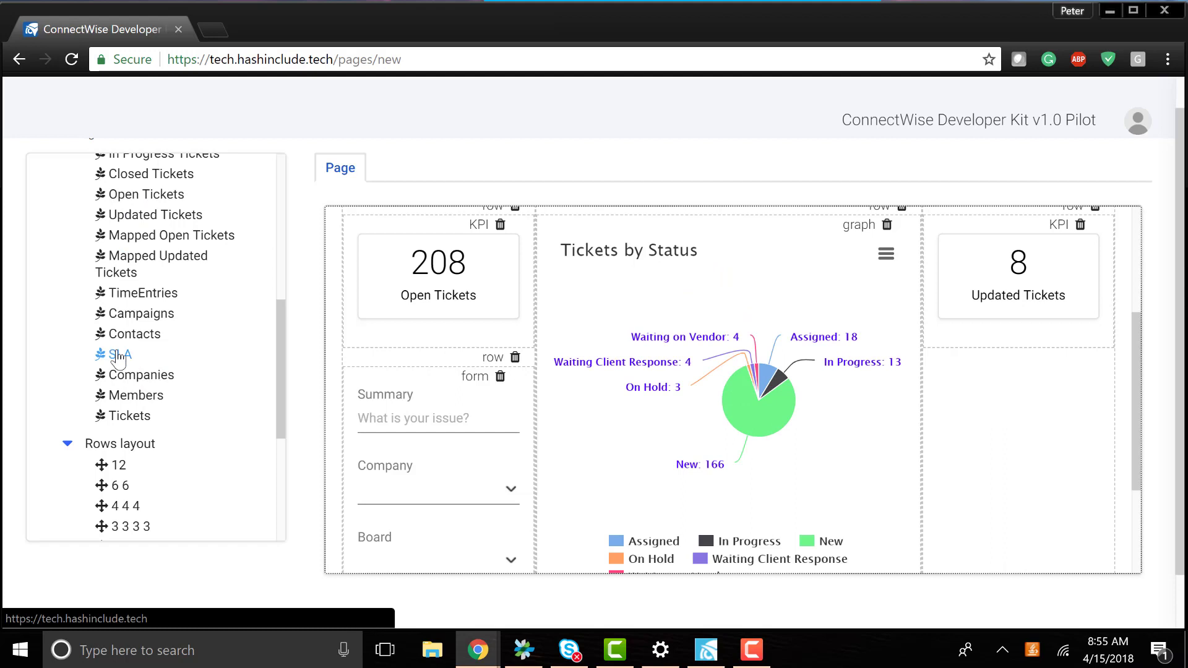
pyautogui.moveTo(118, 358); pyautogui.dragTo(983, 430)
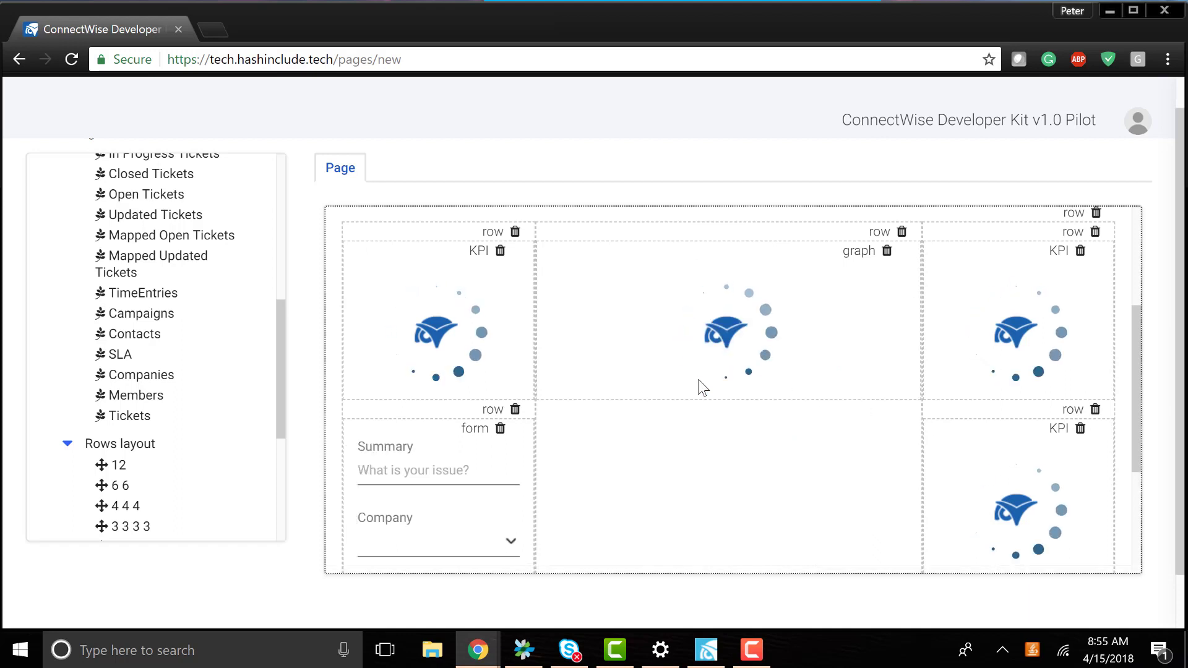
pyautogui.scroll(-1, 702, 388)
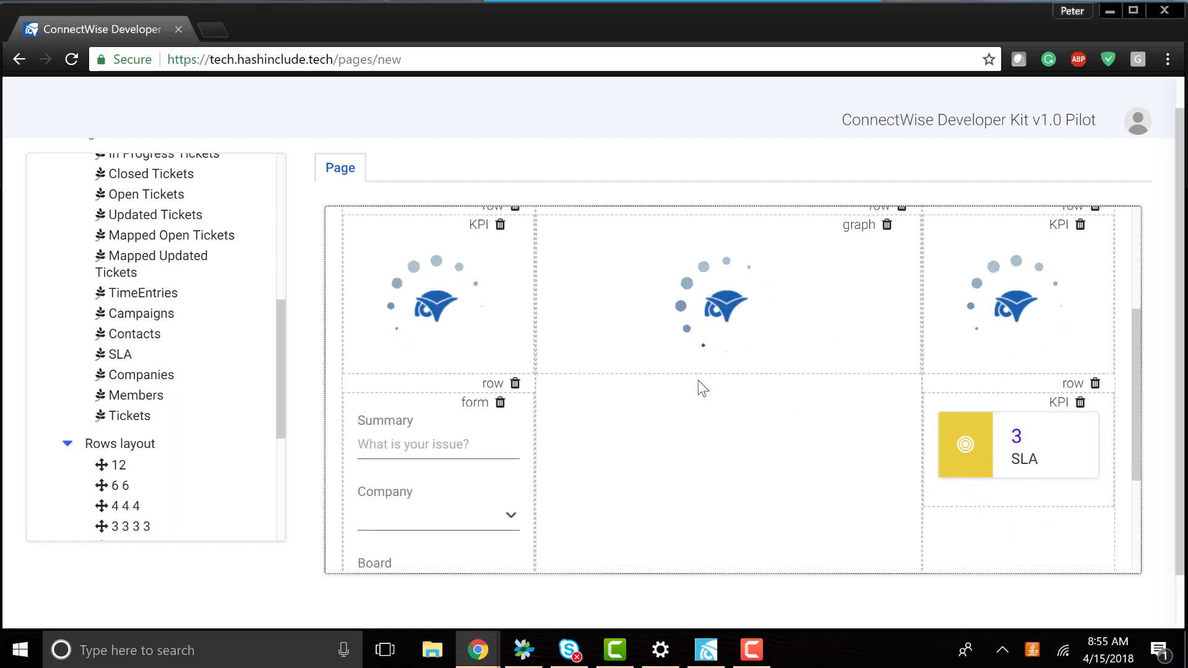
pyautogui.scroll(-3, 699, 390)
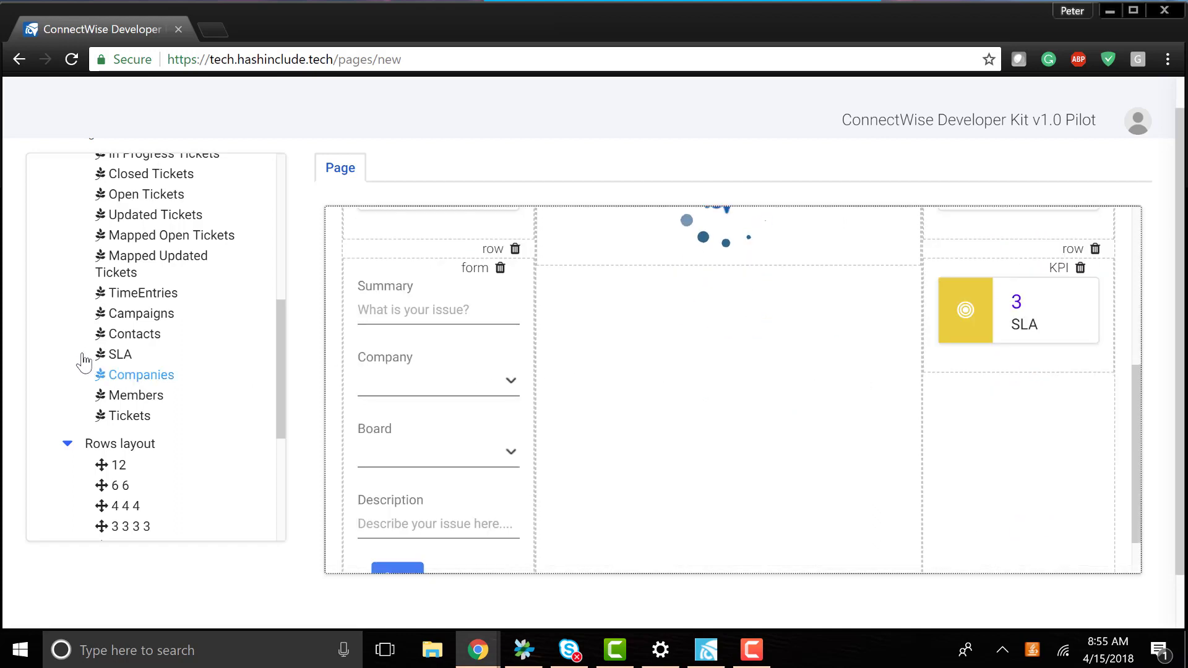
pyautogui.moveTo(132, 336); pyautogui.dragTo(970, 432)
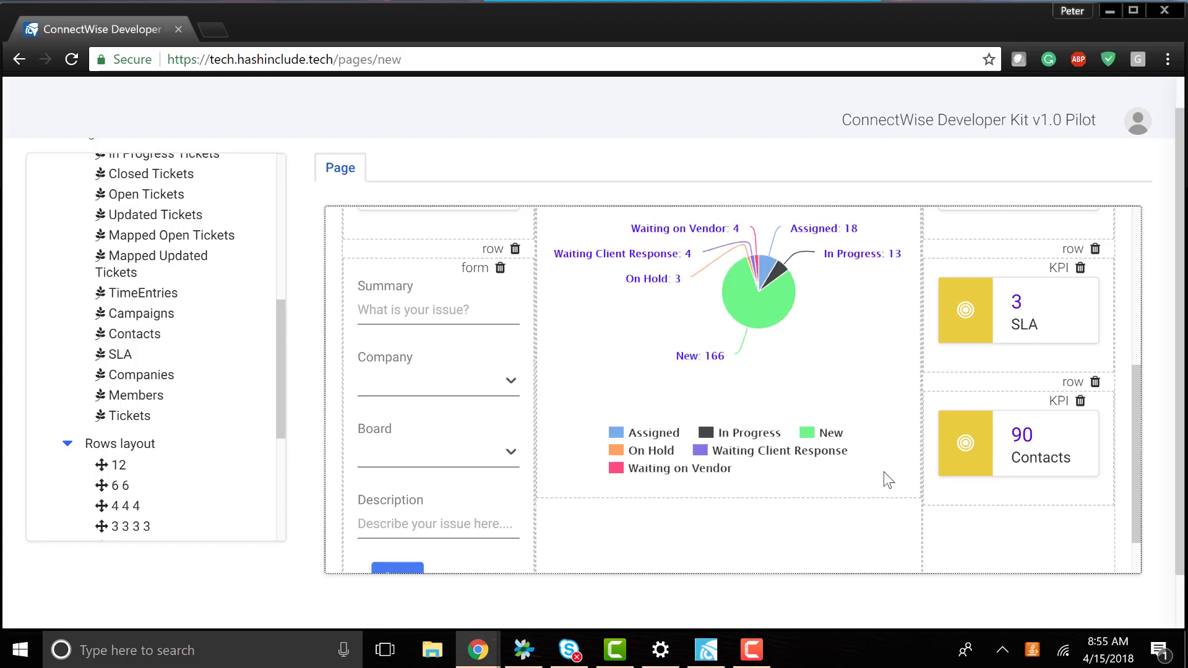
# - Review the assembled page from the ticket form and lower KPIs back up to the first row
pyautogui.scroll(-1, 888, 480)
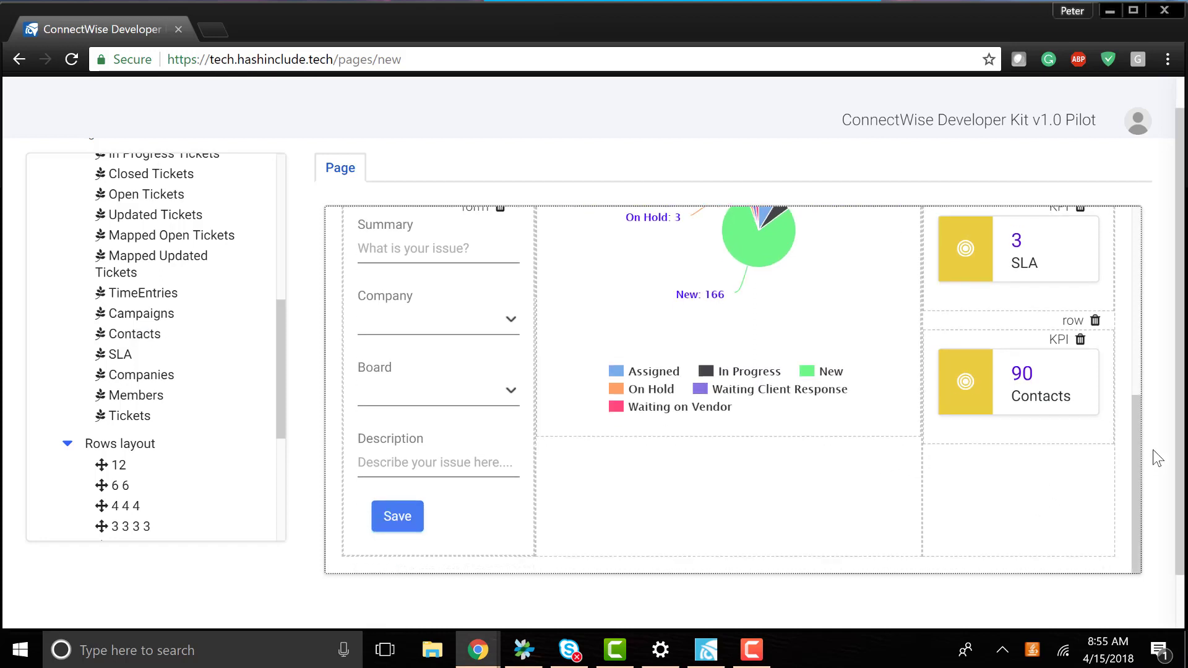
pyautogui.scroll(1, 1152, 450)
pyautogui.scroll(6, 1019, 474)
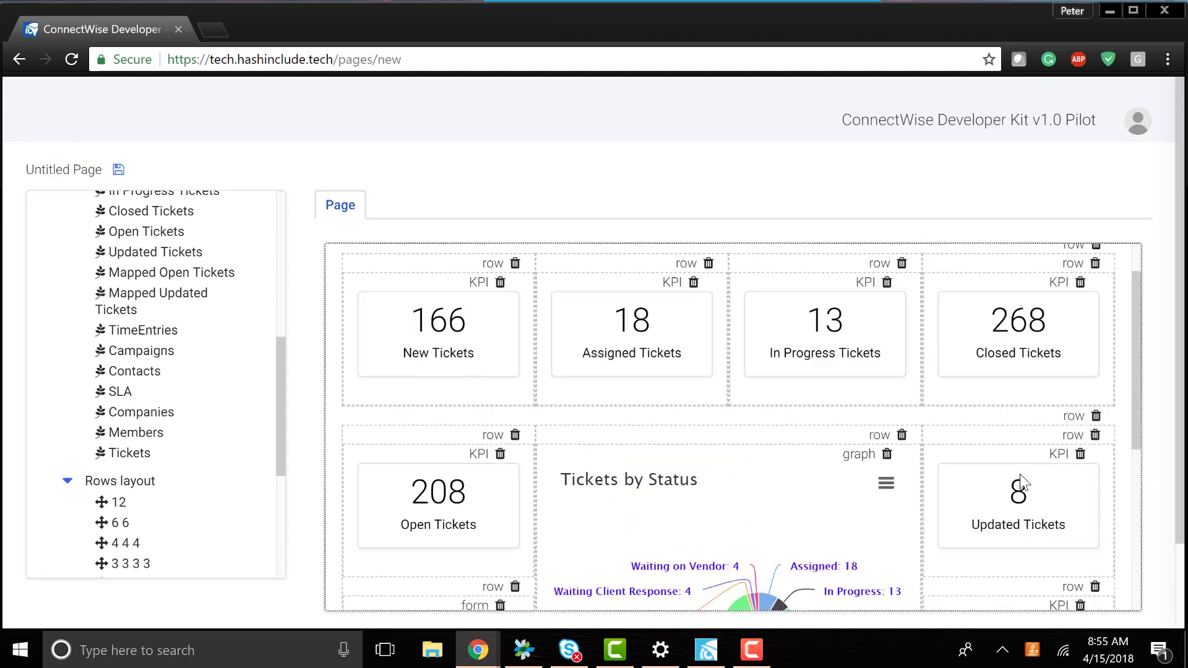
pyautogui.scroll(1, 1020, 474)
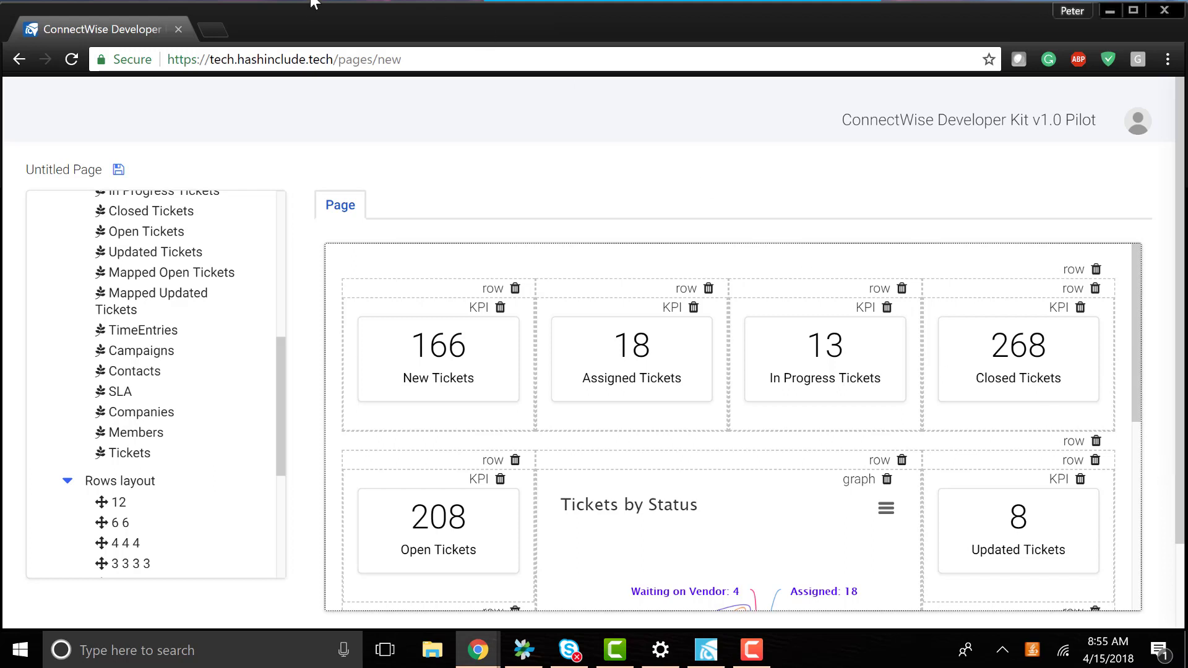
# - Leave the unsaved page, go to the podbuilder address, and open the Service Dashboard page for editing
pyautogui.moveTo(368, 64); pyautogui.dragTo(456, 63)
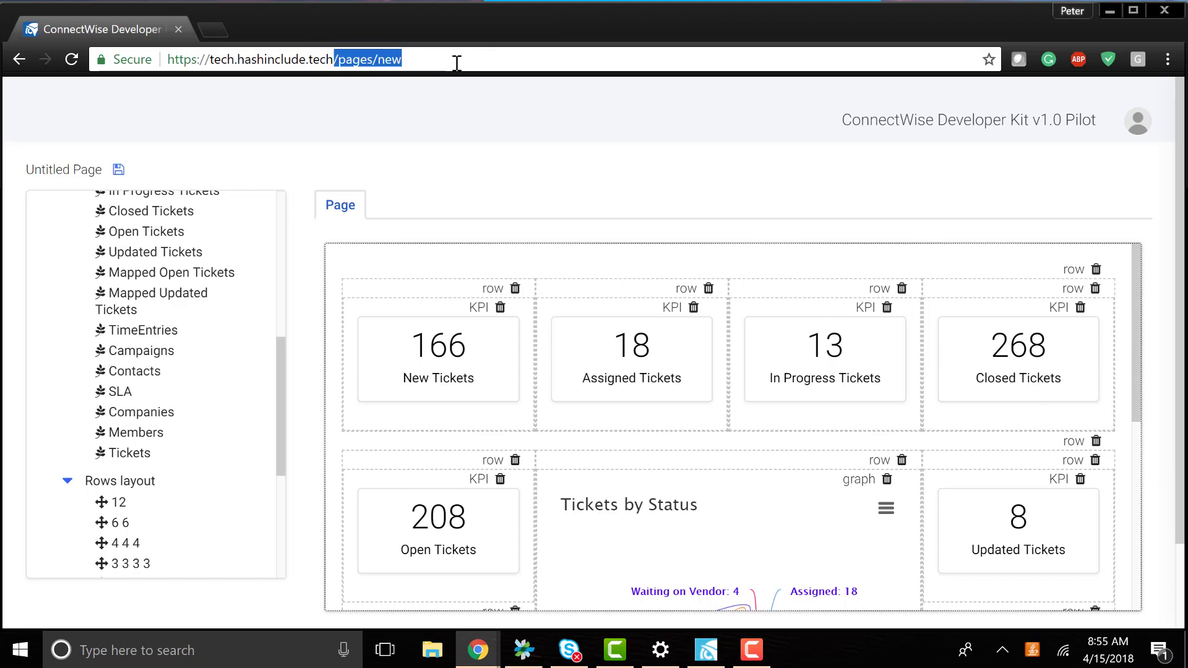
pyautogui.press('BackSpace')
pyautogui.press('BackSpace')
pyautogui.press('Return')
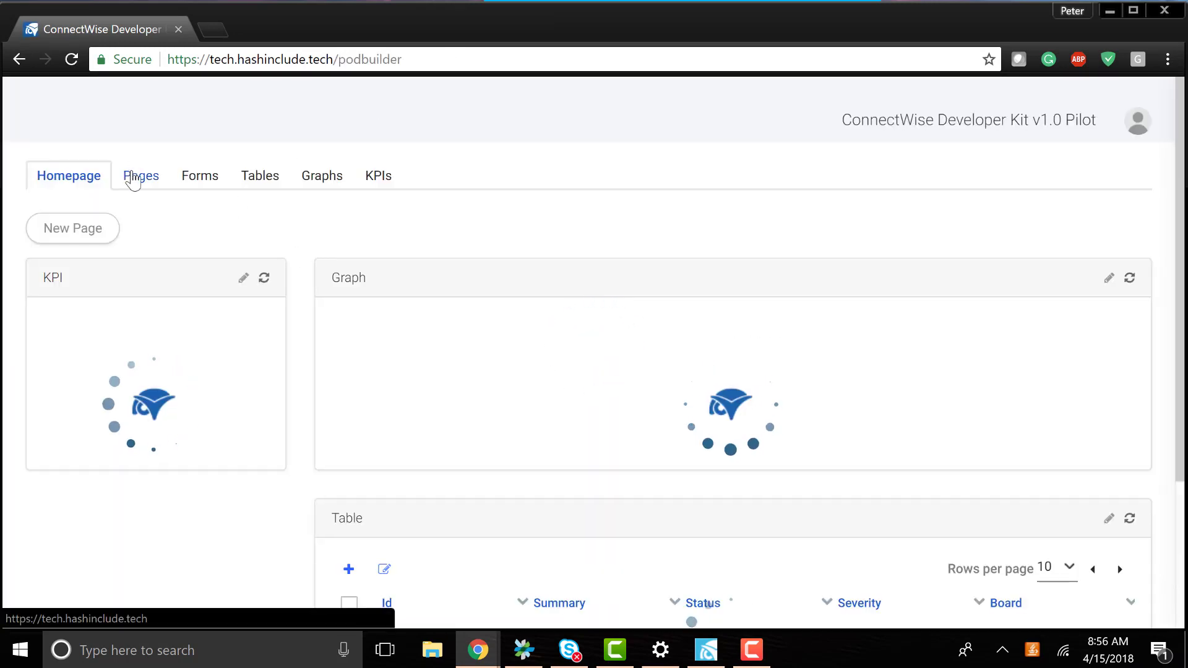
pyautogui.click(133, 179)
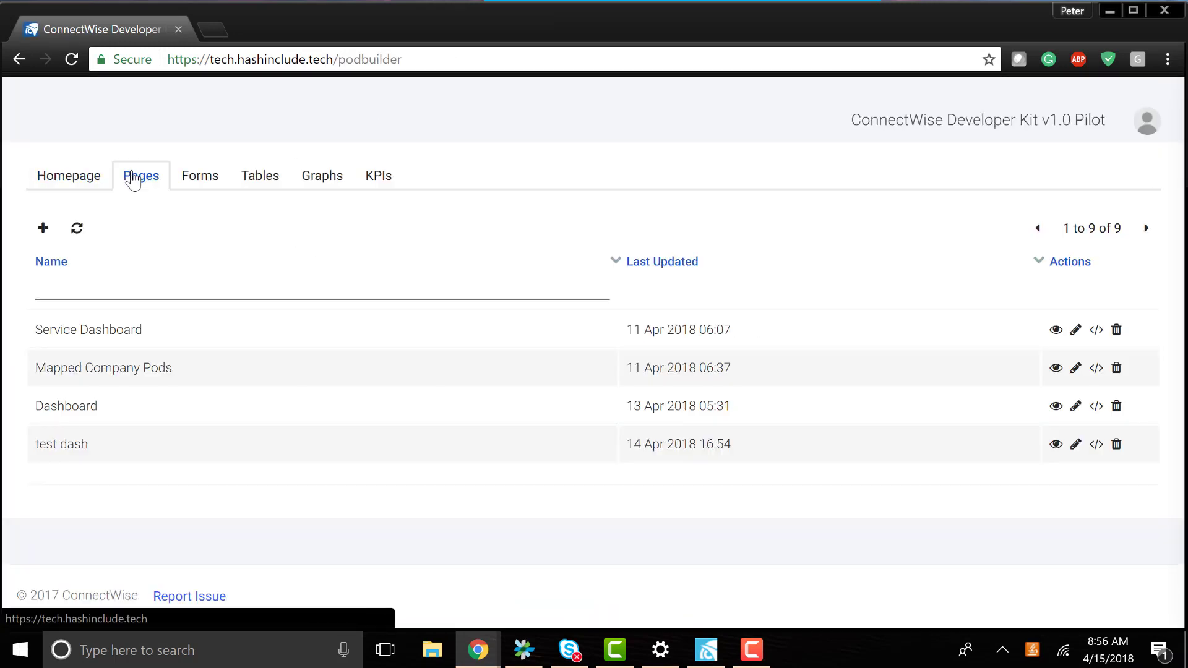
pyautogui.click(1074, 332)
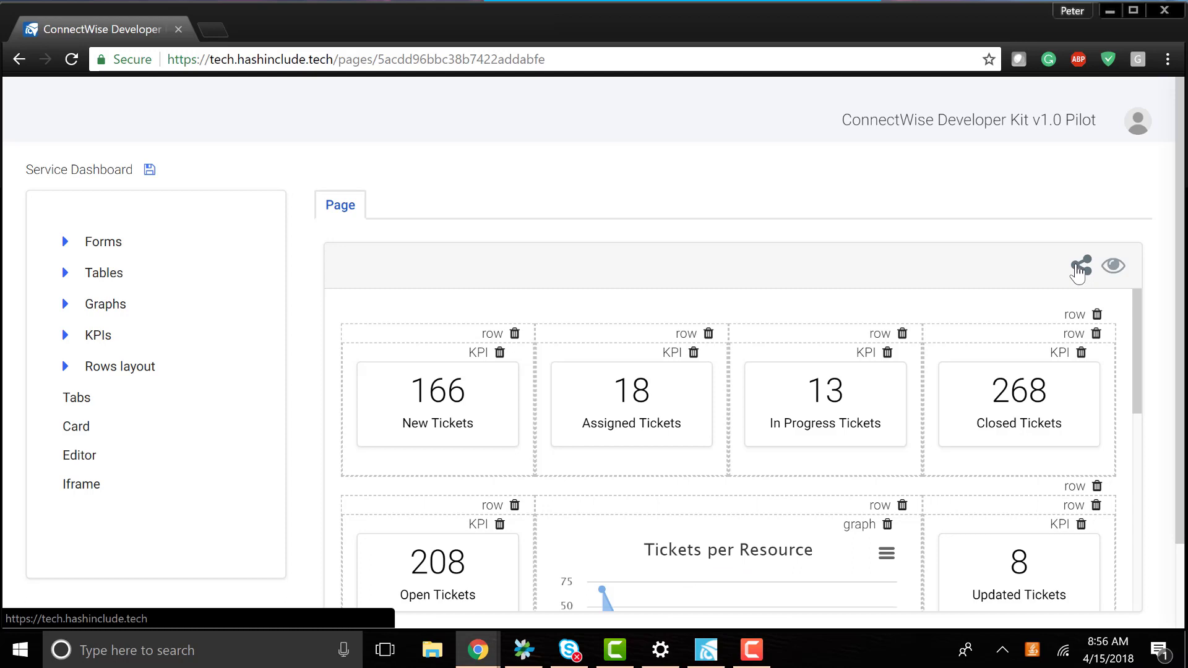
# - Start publishing the Service Dashboard with ConnectWiseToday as the screen and Dash as the description
pyautogui.click(1080, 267)
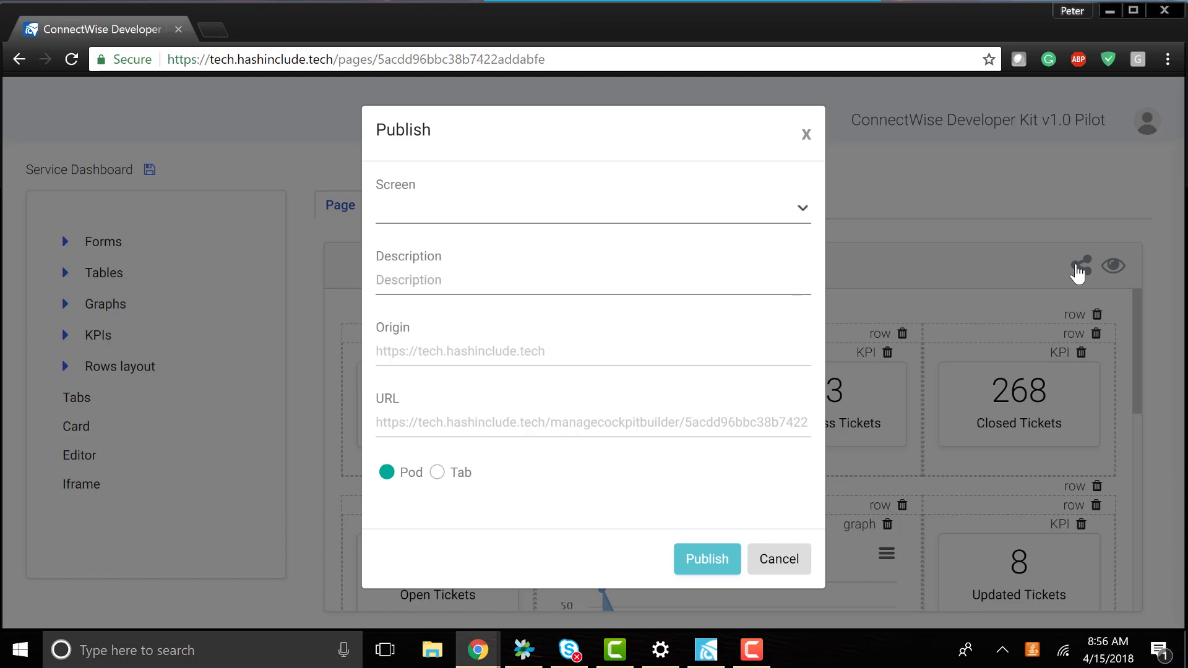
pyautogui.click(687, 216)
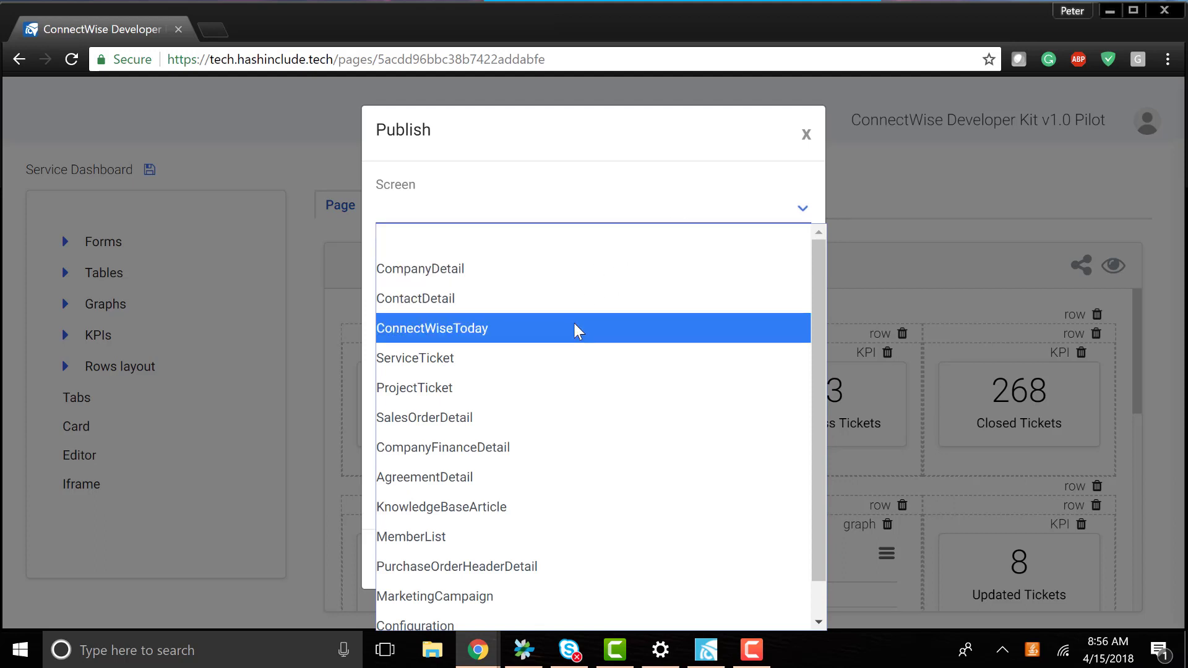
pyautogui.click(575, 328)
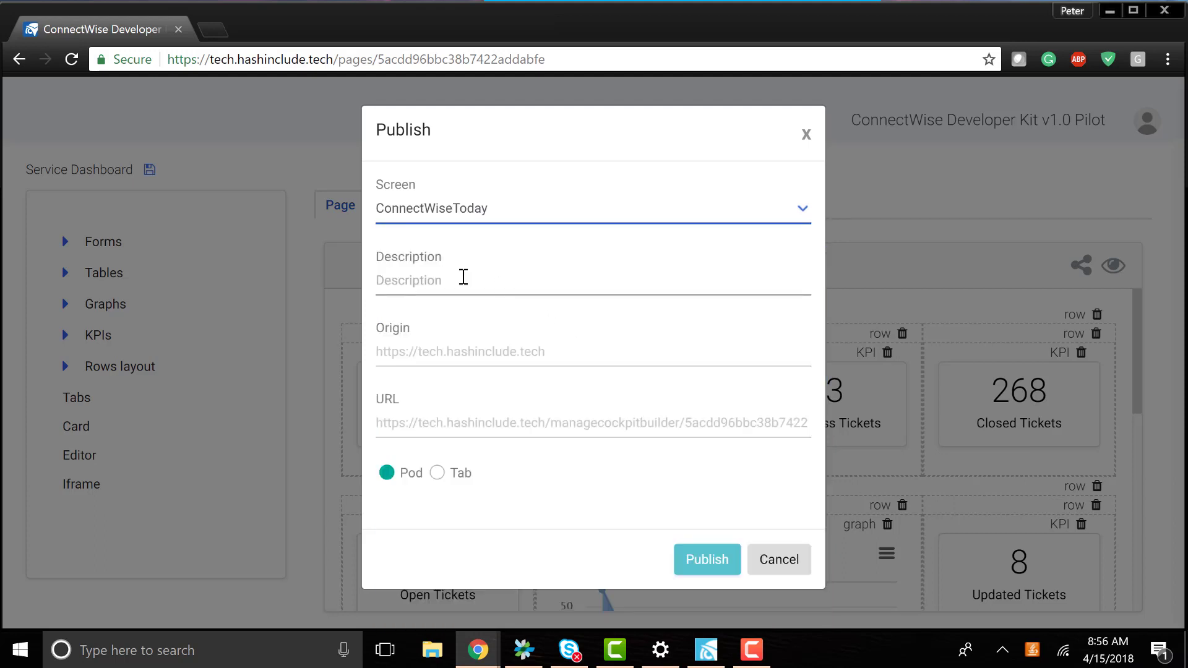
pyautogui.click(463, 279)
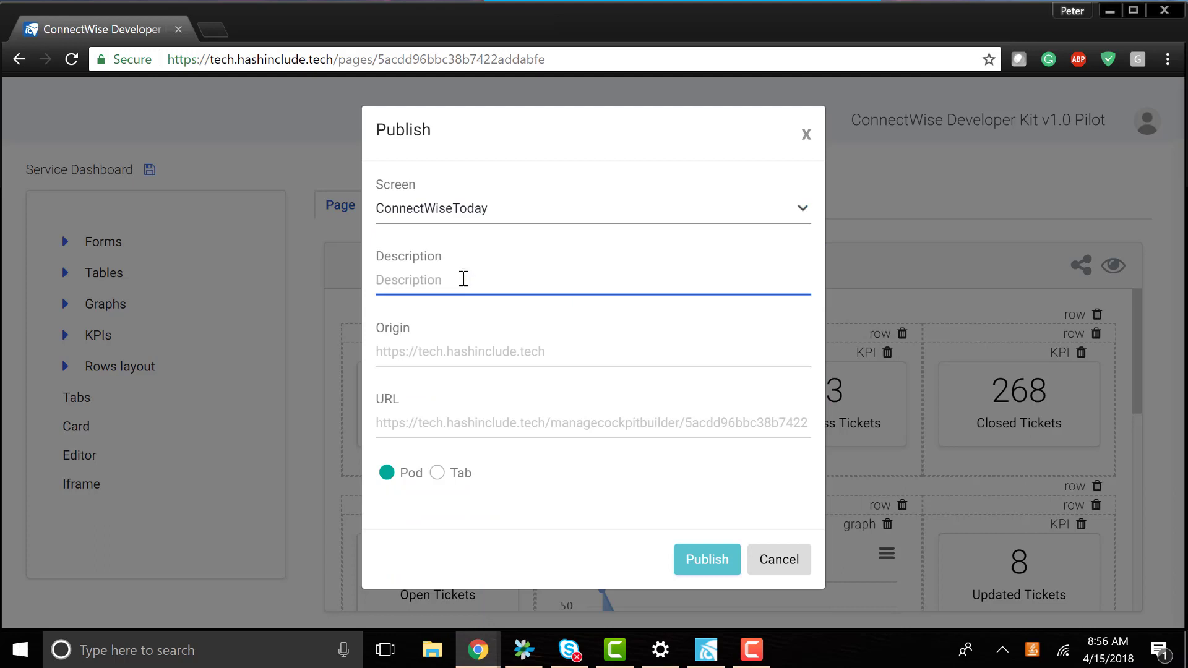
pyautogui.write('Dash')
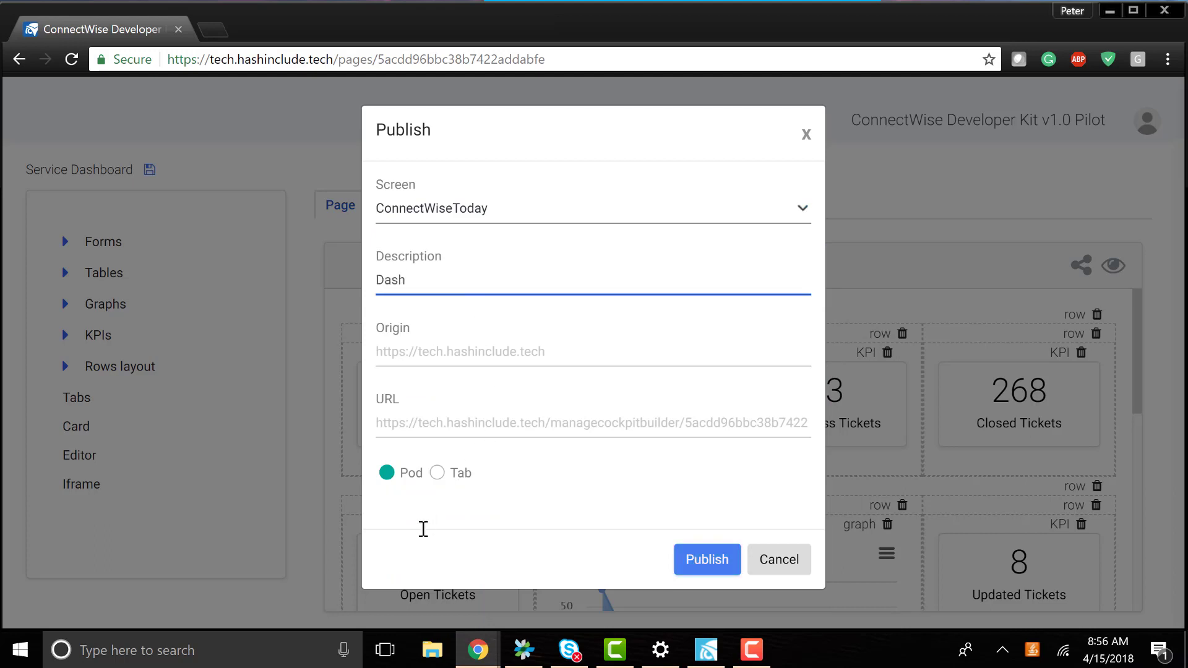
# - Switch the publish type to Tab and back to Pod, and cancel publishing
pyautogui.click(420, 477)
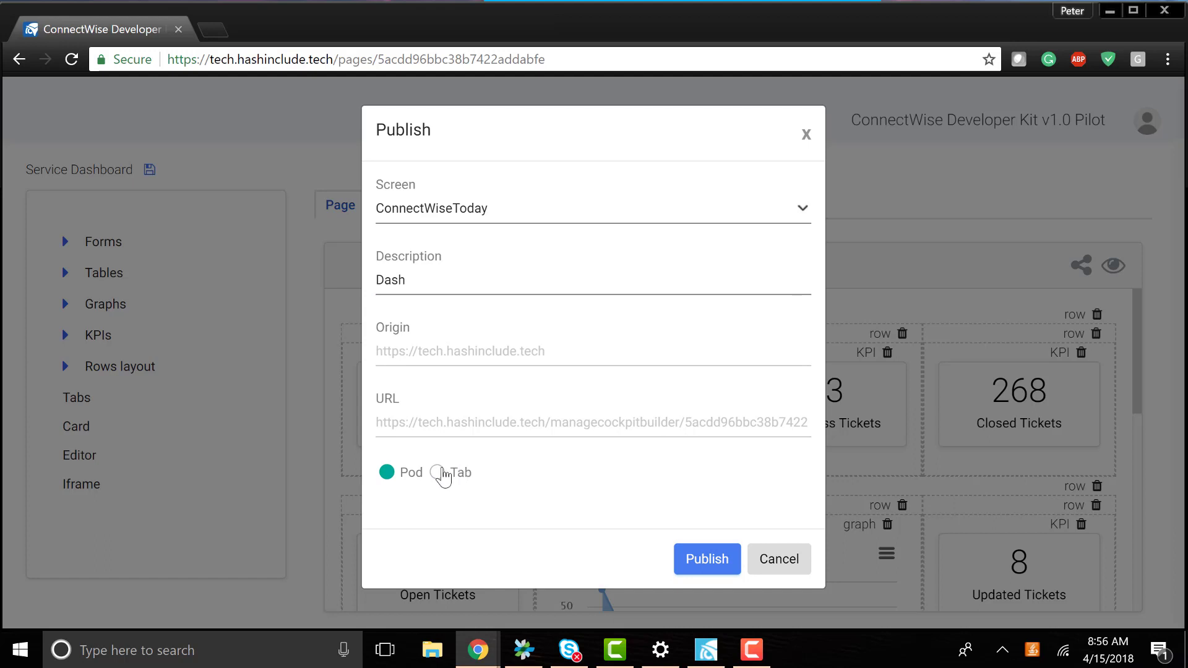
pyautogui.click(440, 472)
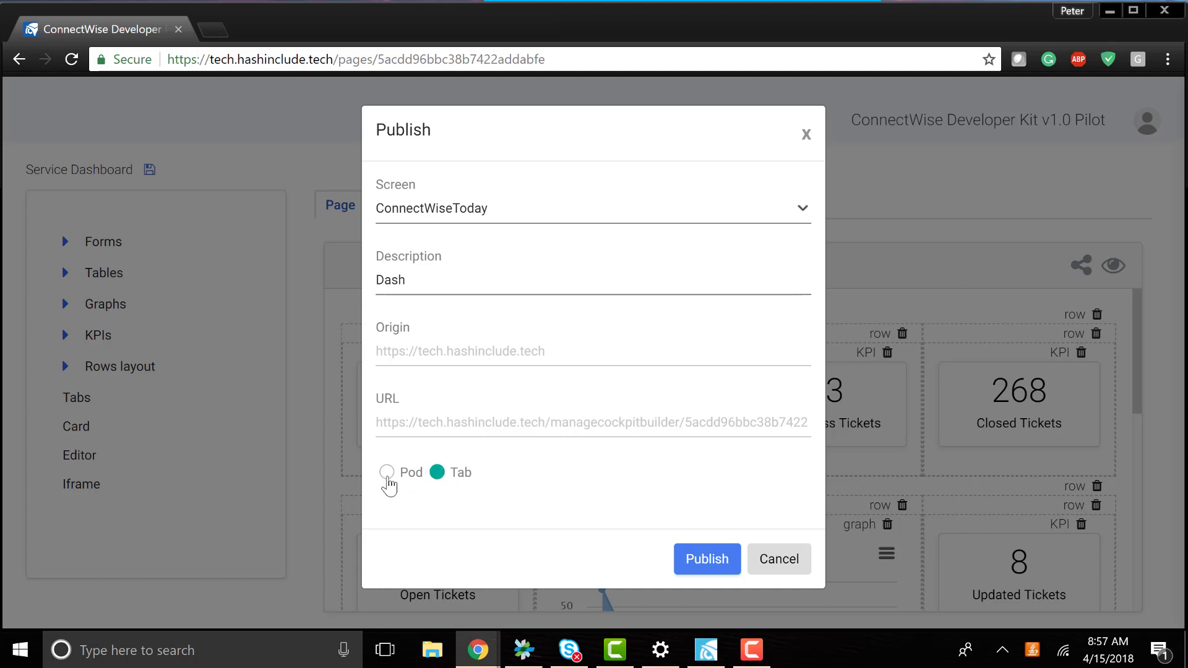
pyautogui.click(387, 473)
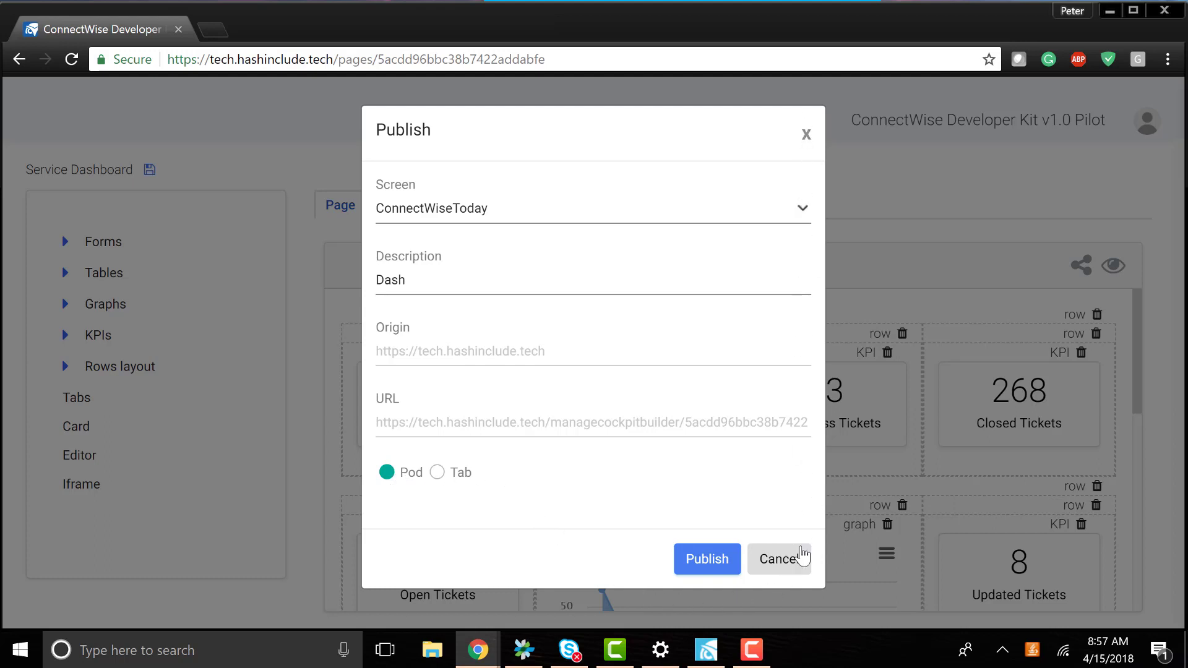
pyautogui.click(779, 560)
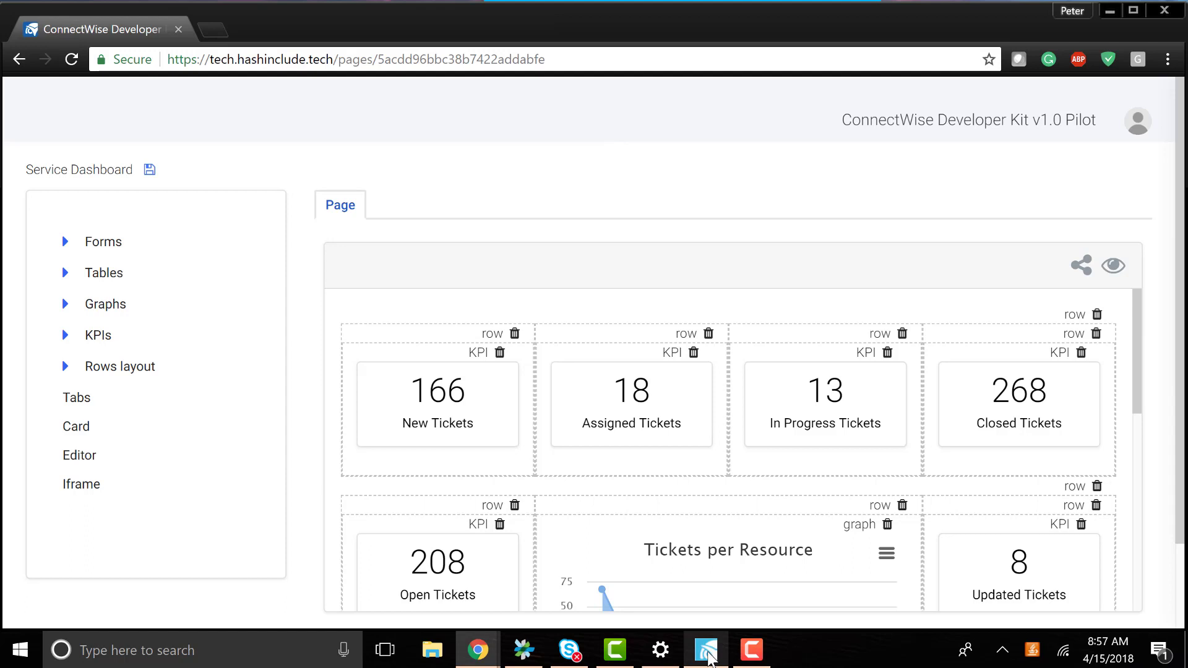
# - Switch to ConnectWise Manage and review the Service Dashboard's KPIs, ticket form, and resource, priority and status graphs
pyautogui.click(706, 650)
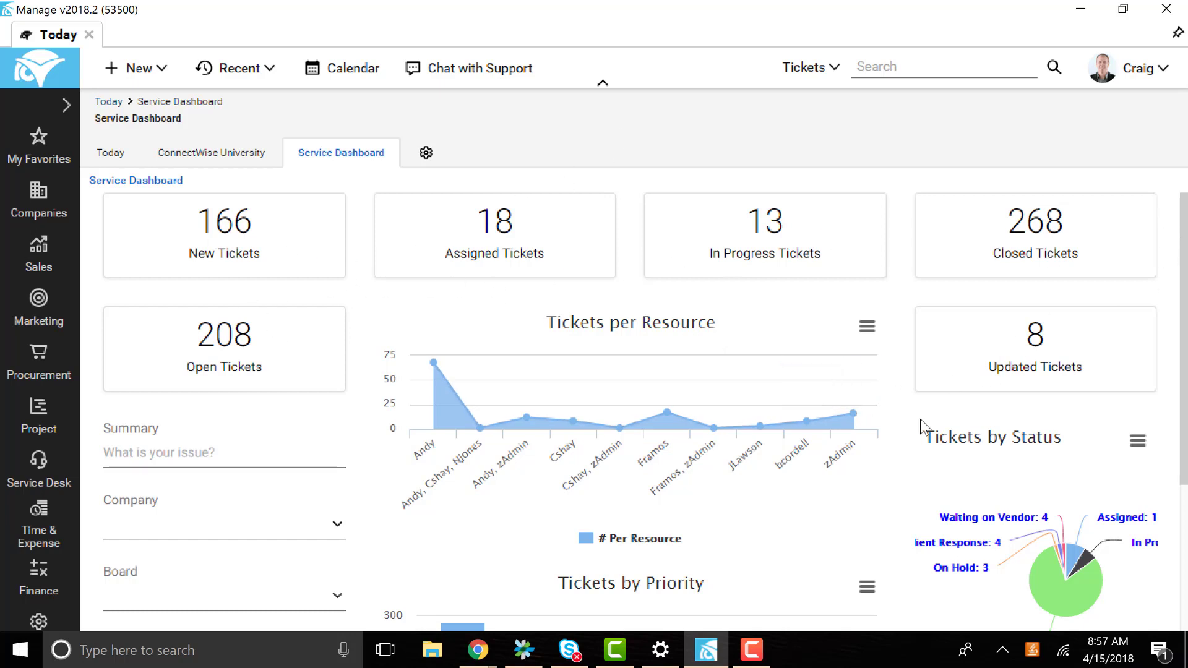
pyautogui.moveTo(445, 384)
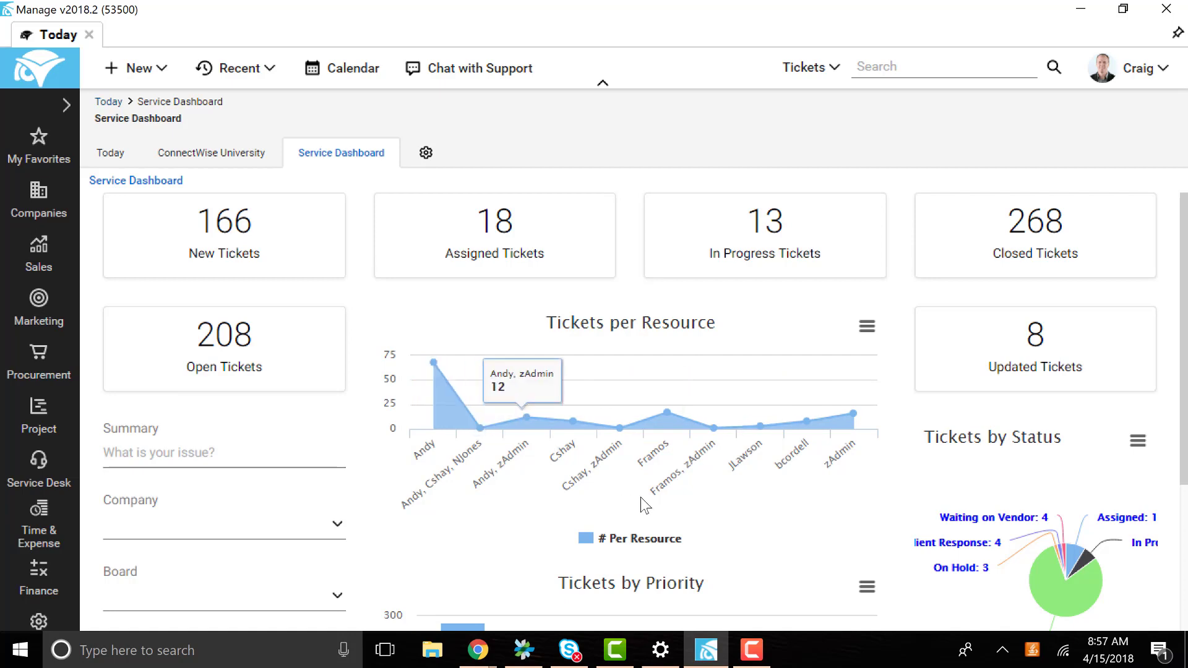
pyautogui.scroll(-3, 638, 501)
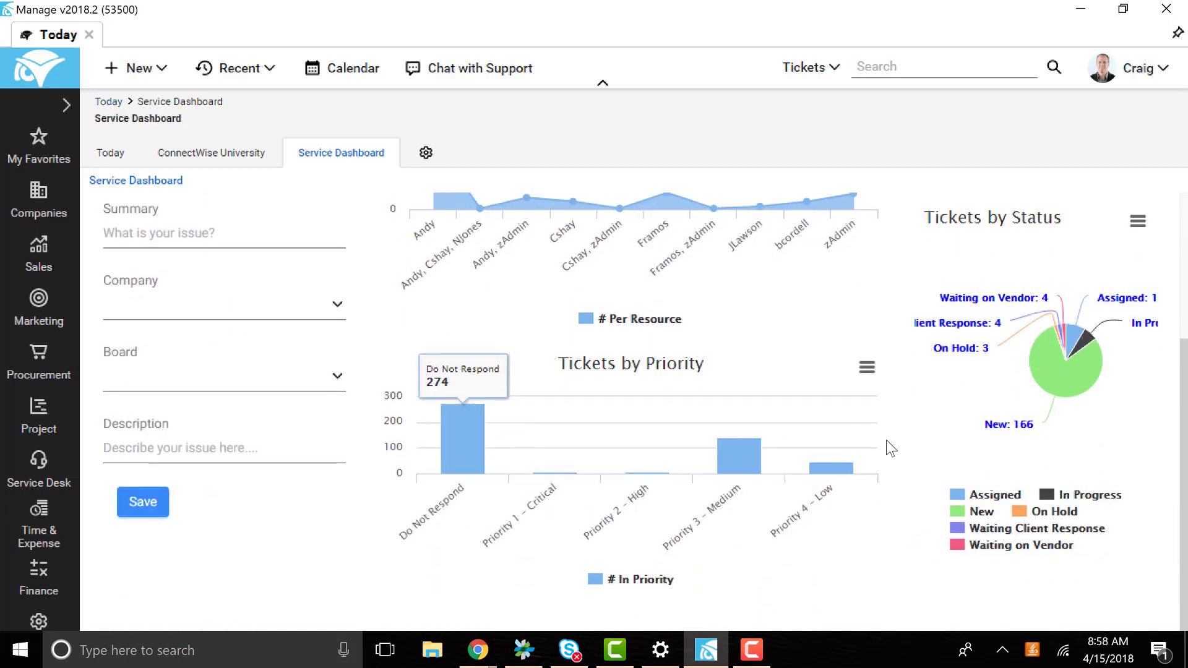
pyautogui.moveTo(1079, 384)
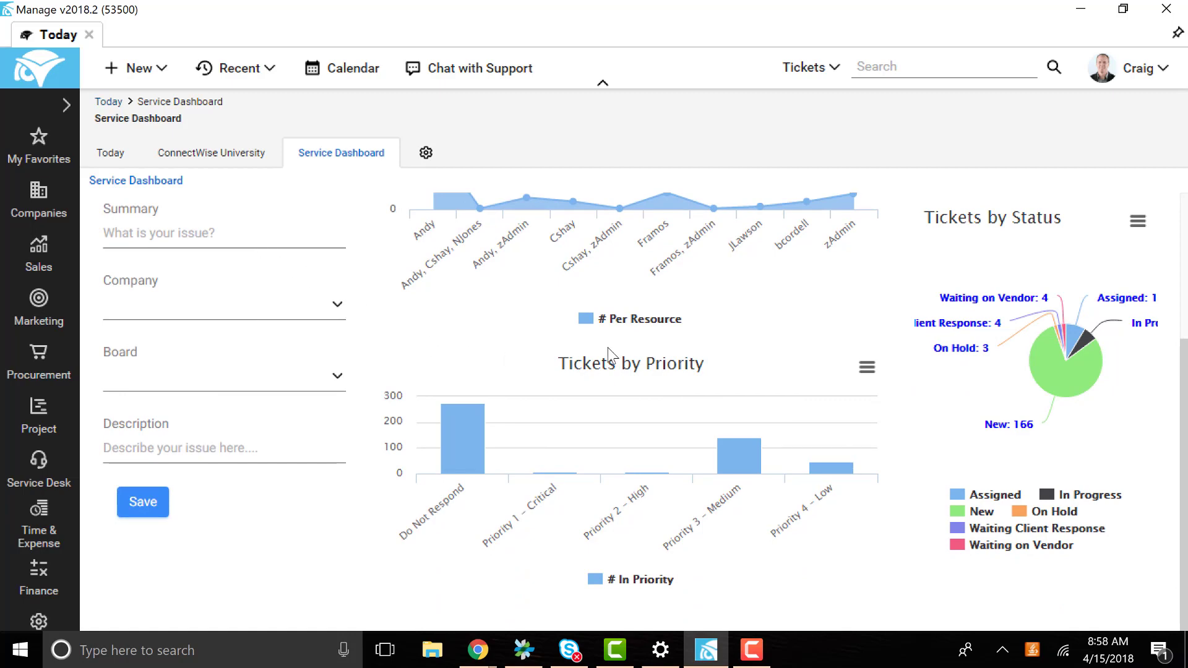
pyautogui.scroll(3, 609, 348)
# - View the ticket "Set up terminal service profiles" from the Assigned Tickets KPI list, and close it to return to the dashboard
pyautogui.click(519, 246)
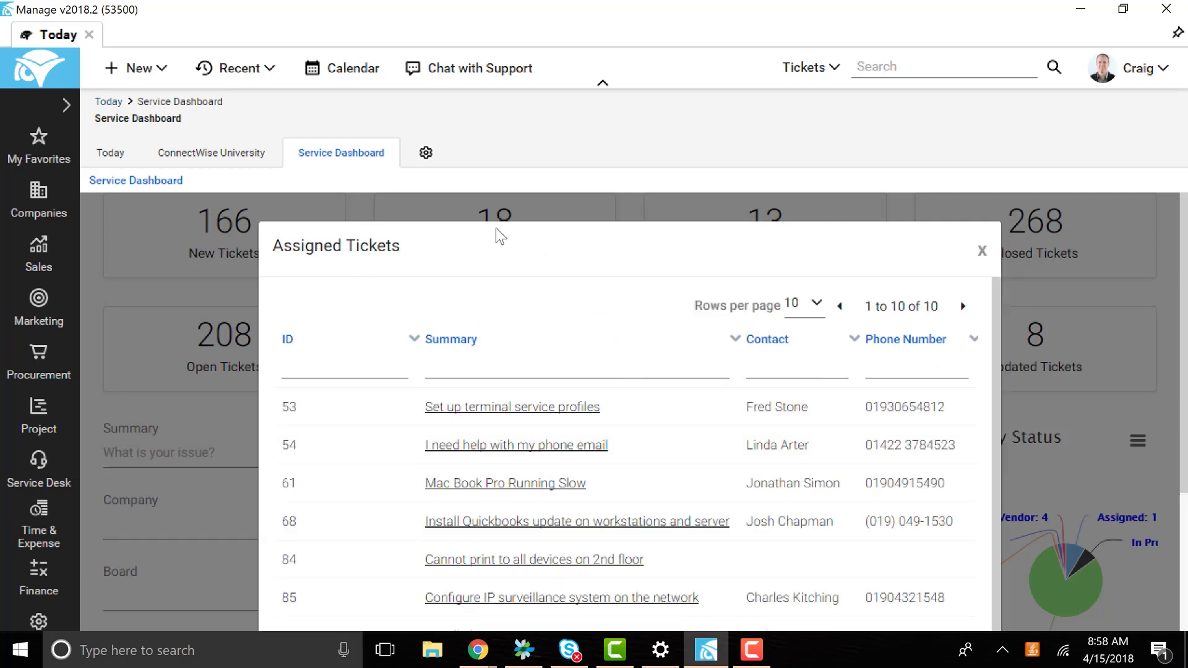
pyautogui.click(523, 410)
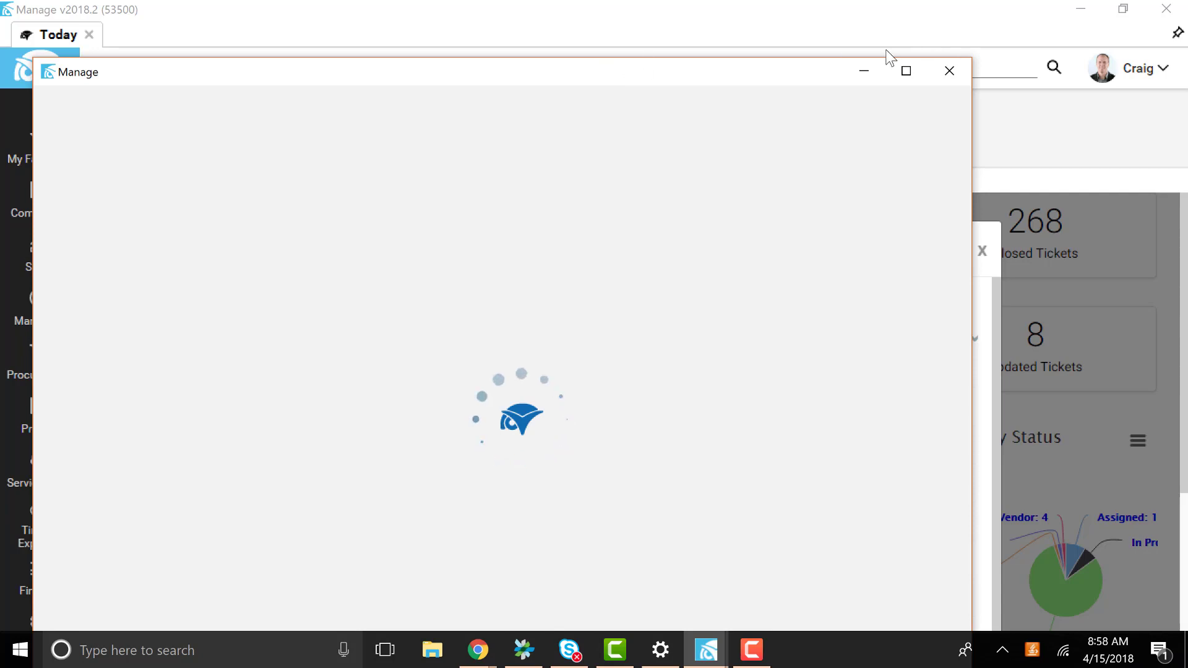
pyautogui.click(863, 70)
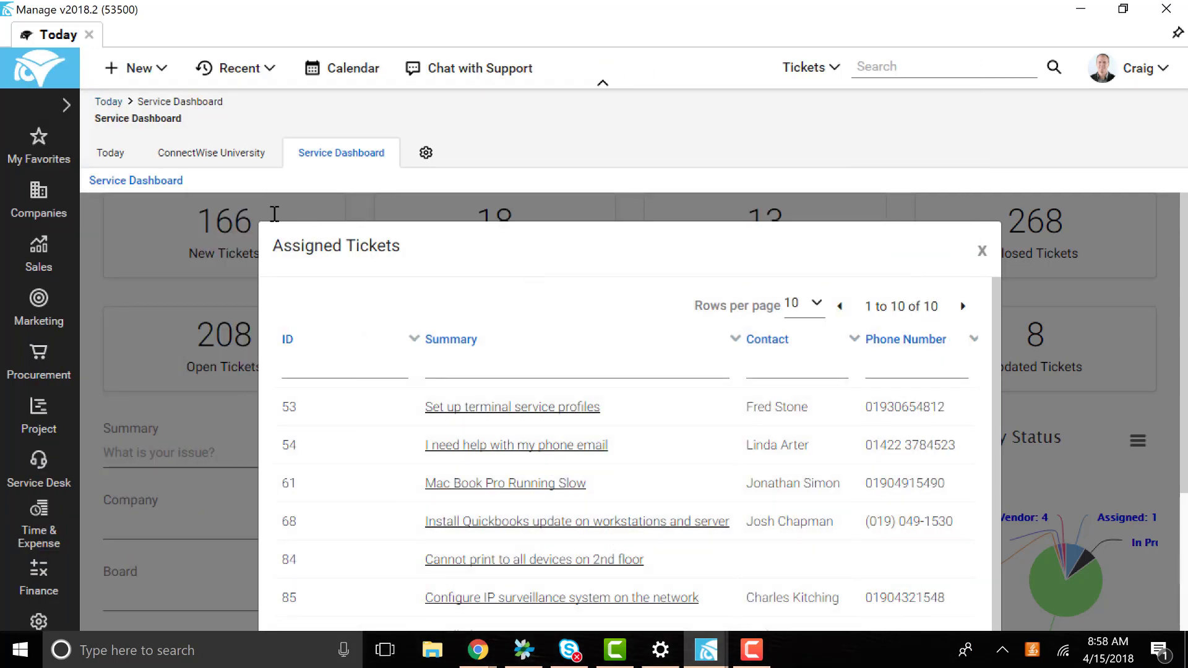
pyautogui.rightClick(34, 189)
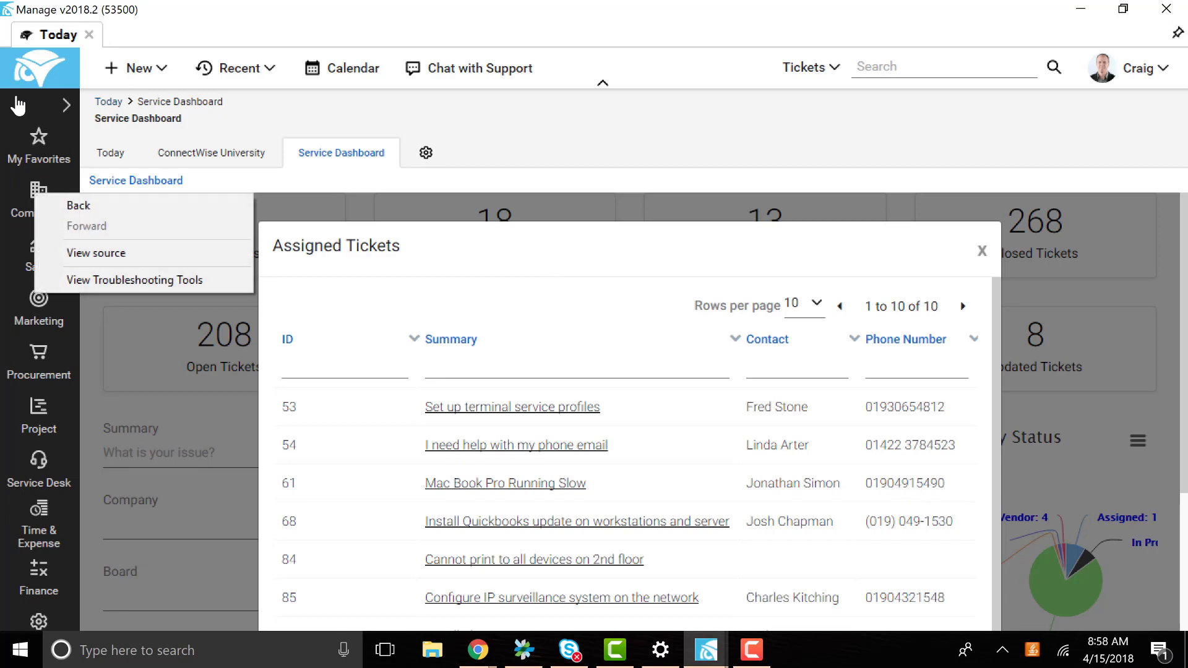
pyautogui.click(17, 97)
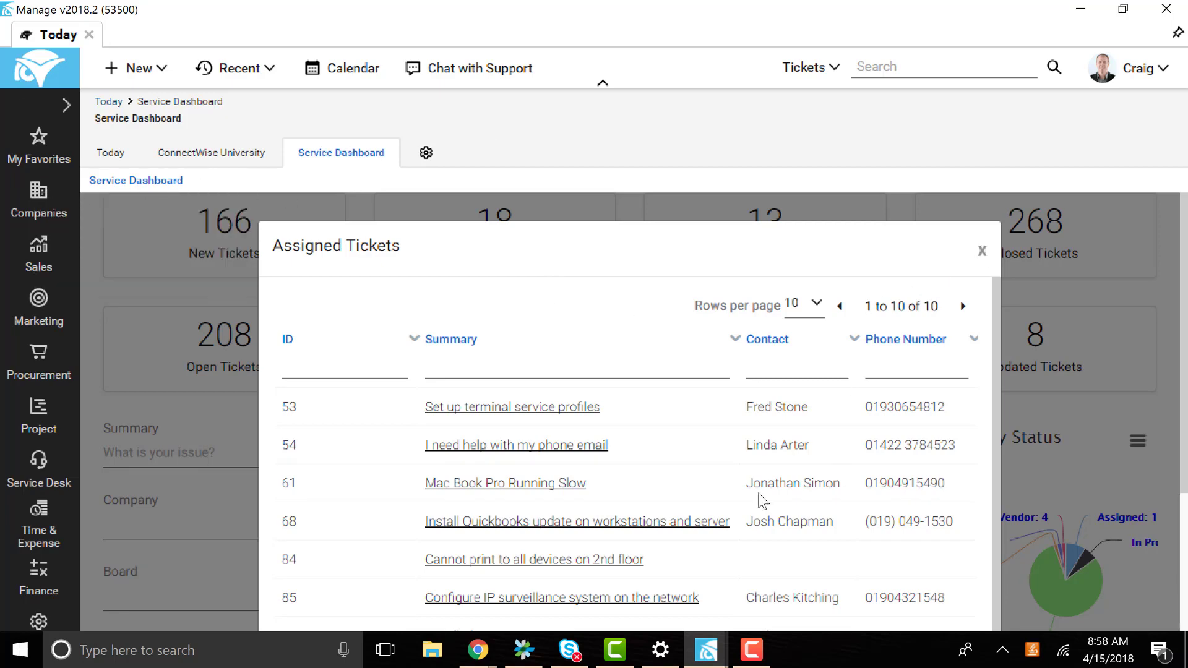
pyautogui.moveTo(706, 650)
pyautogui.click(798, 564)
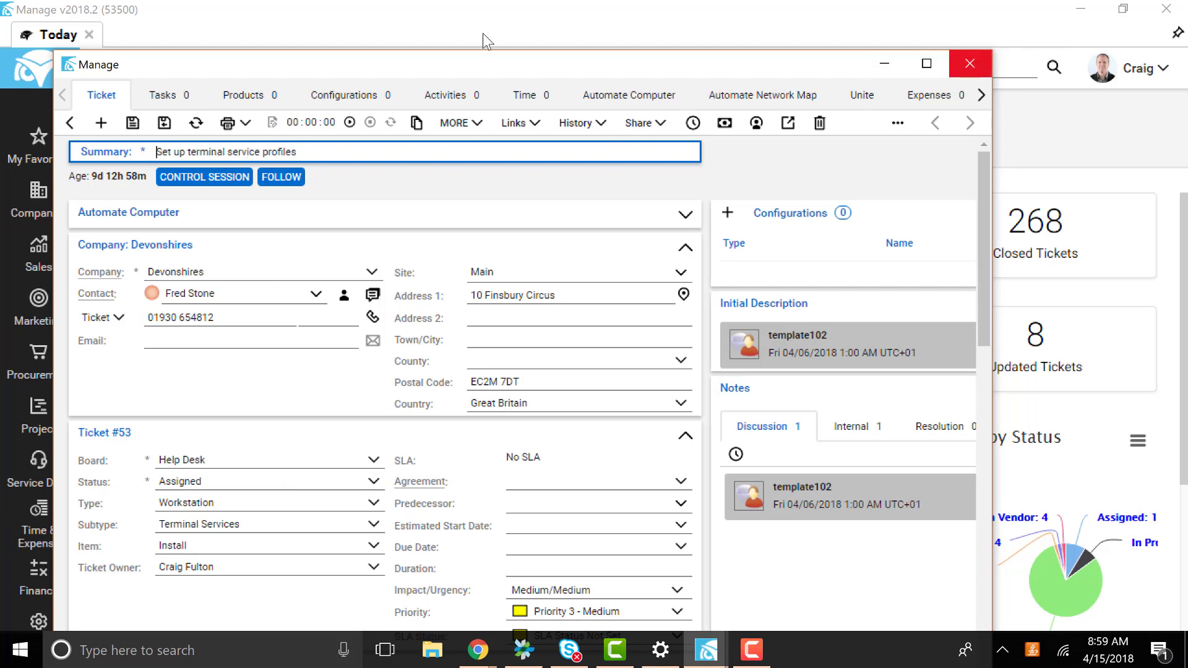
pyautogui.click(957, 69)
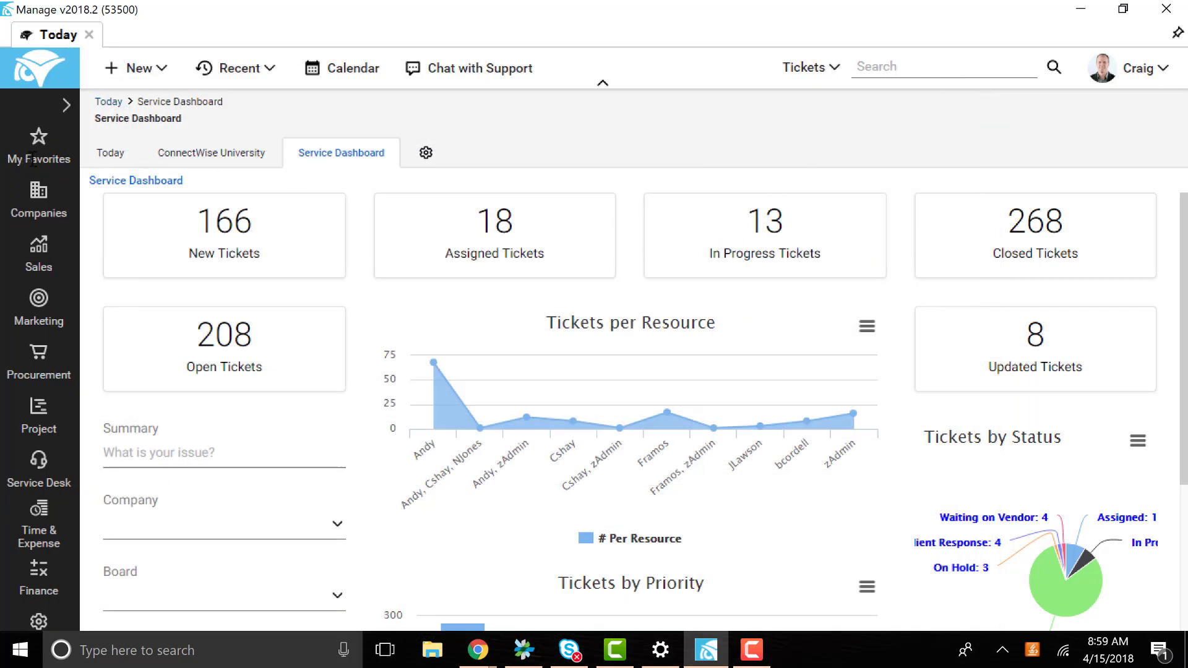
# - Search the companies by name for *Chris* and open the Chris Craft Boats record
pyautogui.click(40, 206)
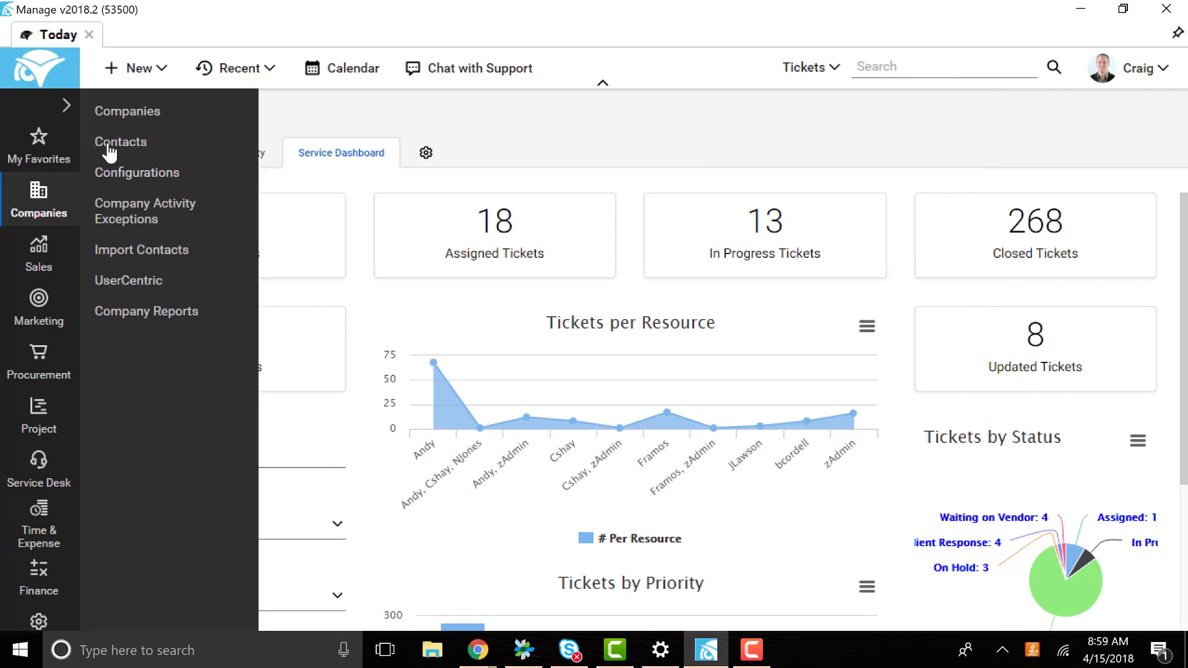
pyautogui.click(150, 111)
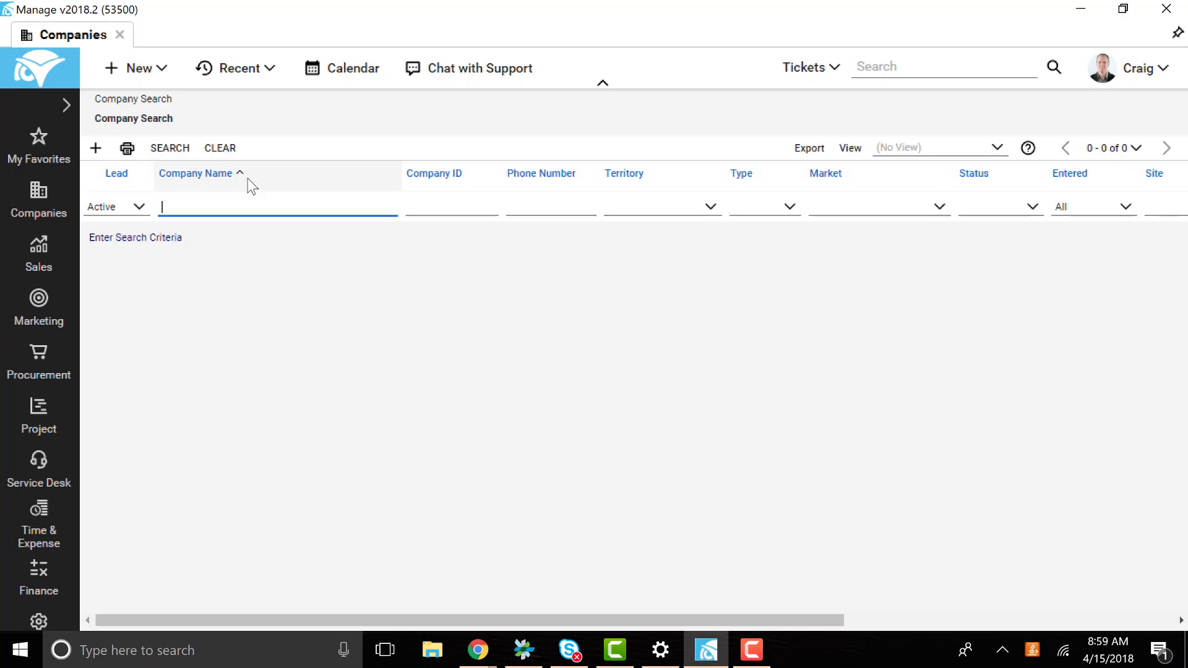
pyautogui.write('*Chris*')
pyautogui.press('Return')
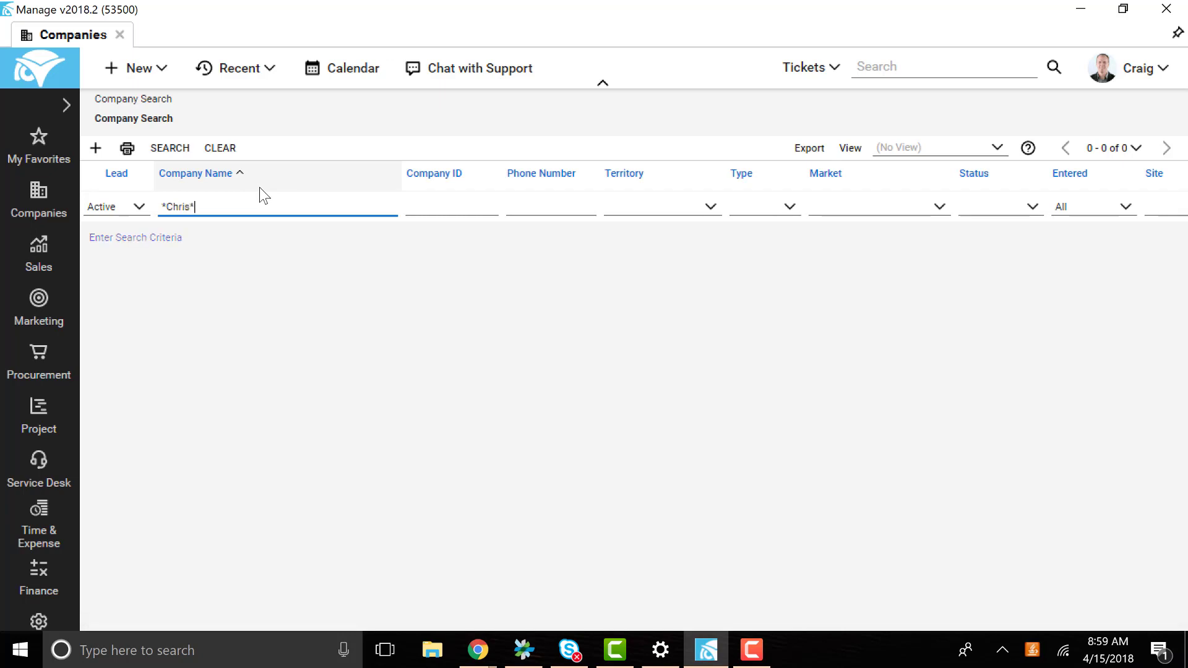
pyautogui.click(198, 235)
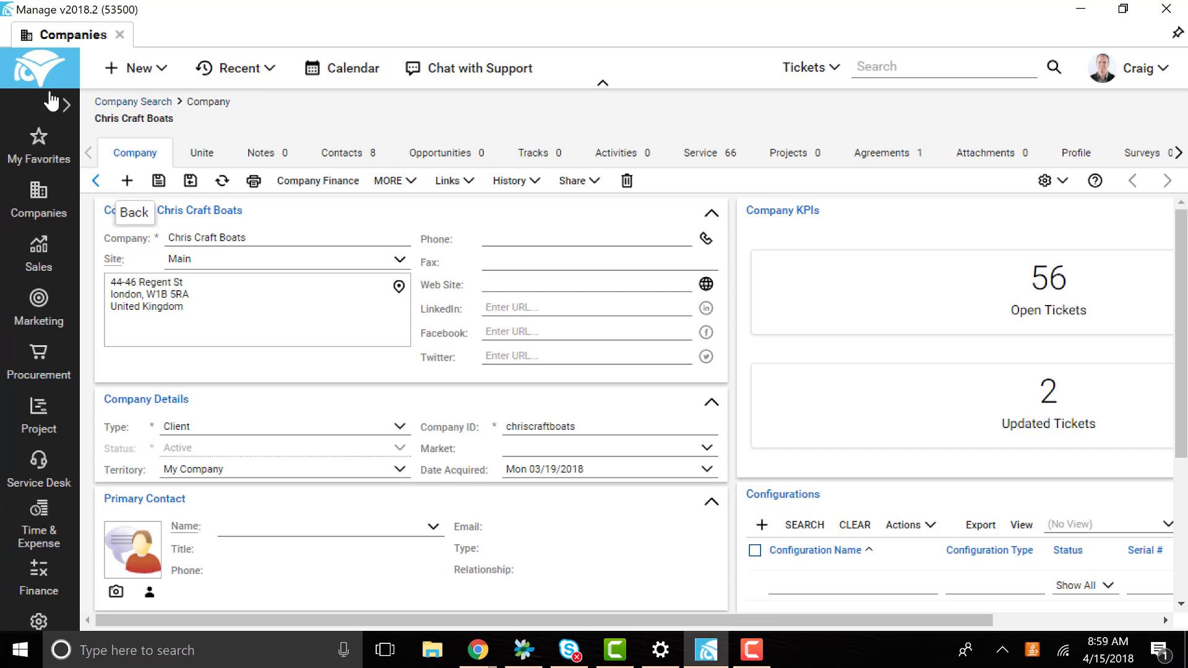
# - Return to the company search, look up *Eagle*, and open the Eagle Construction record
pyautogui.click(99, 183)
pyautogui.click(253, 211)
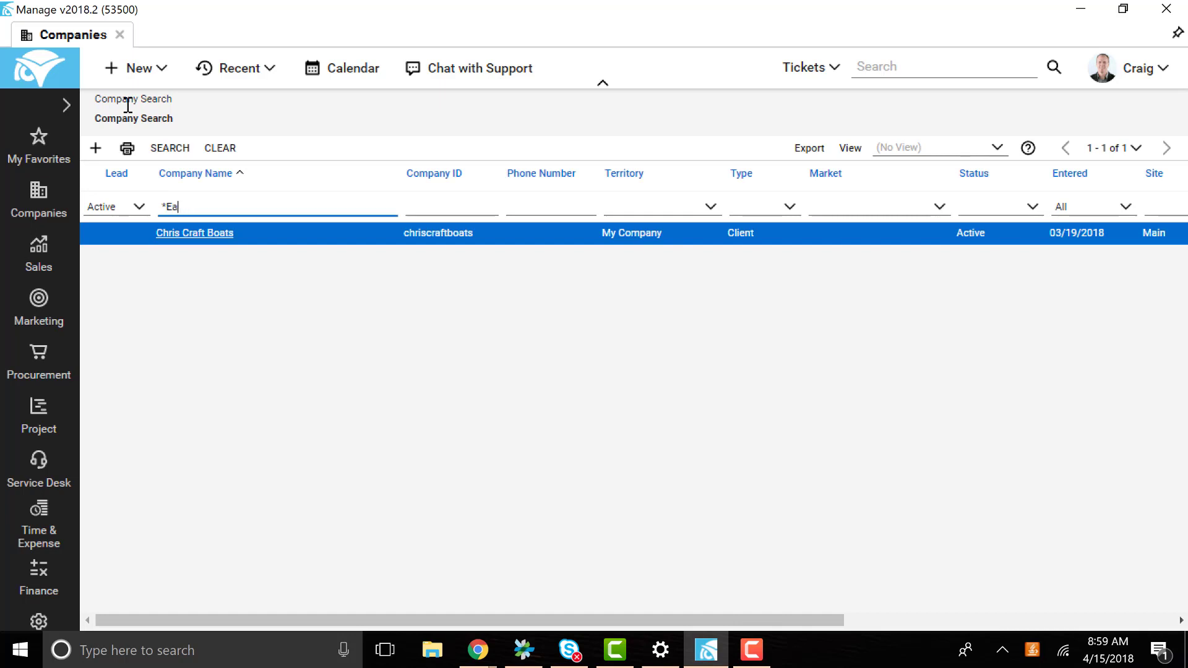
pyautogui.press('Return')
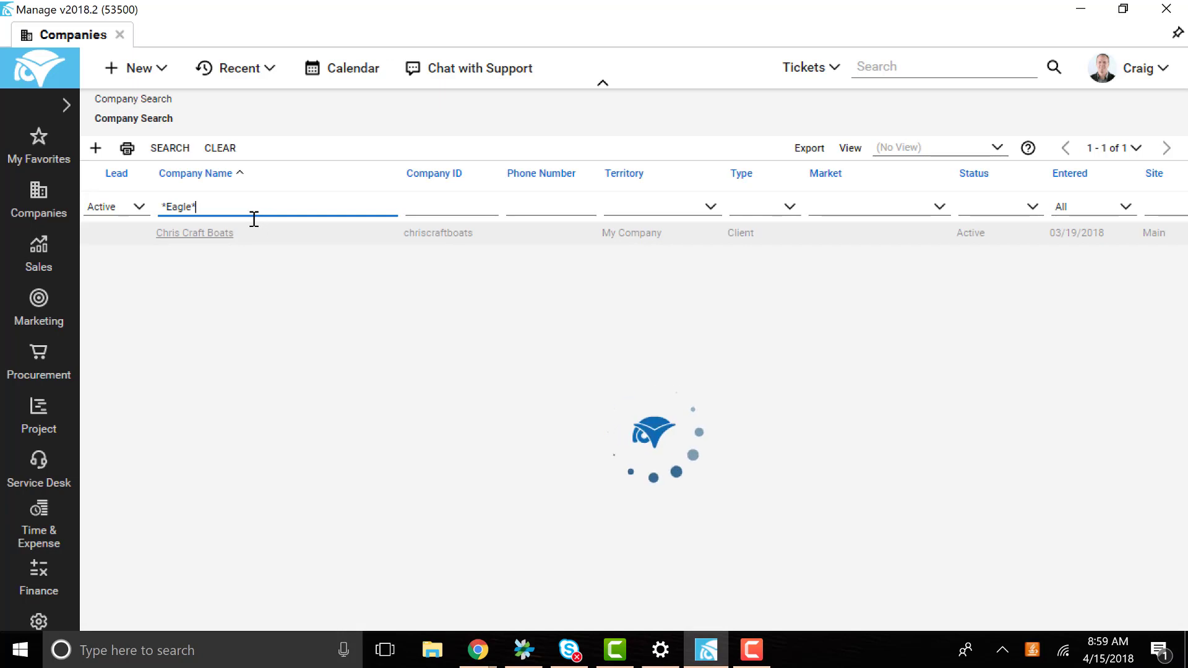
pyautogui.click(369, 241)
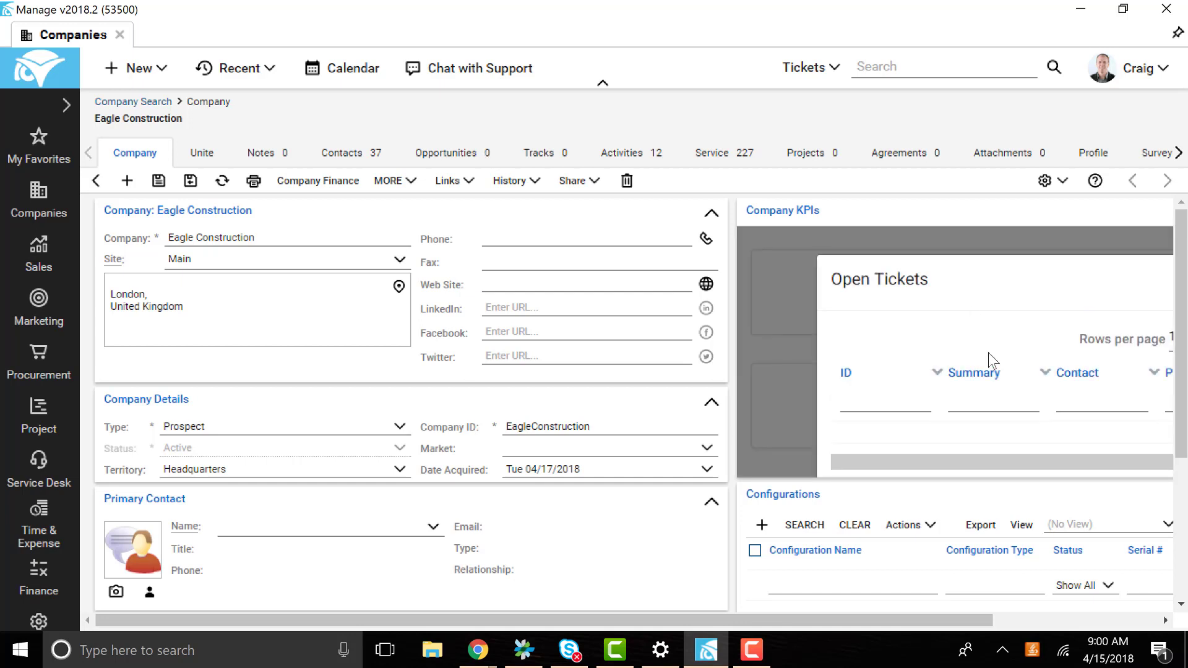
# - Look through Eagle Construction's Open Tickets list in the Company KPIs pod
pyautogui.scroll(-2, 993, 371)
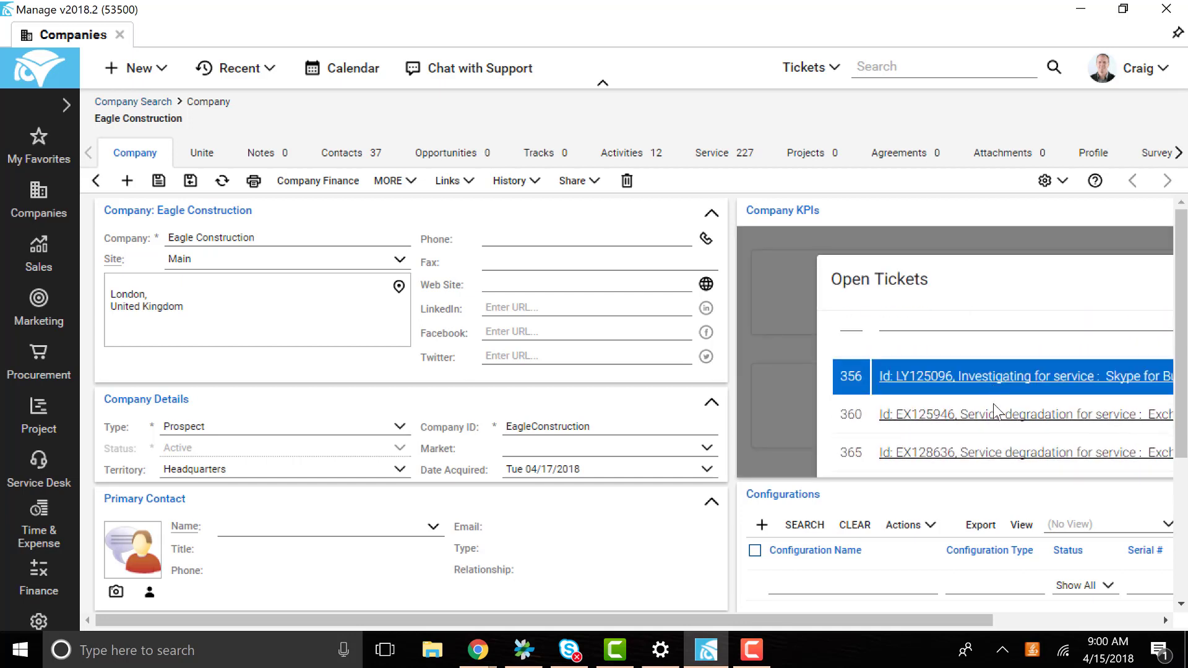
pyautogui.scroll(-3, 995, 405)
pyautogui.scroll(-5, 989, 411)
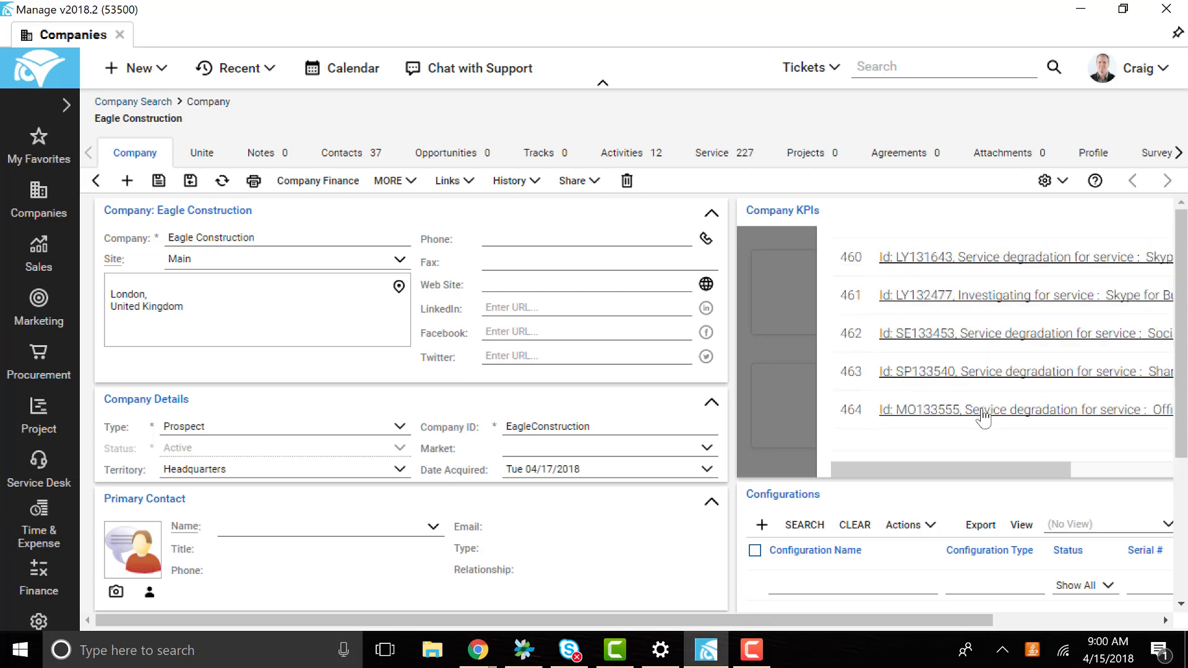
# - Open the list of Service Desk features
pyautogui.click(36, 473)
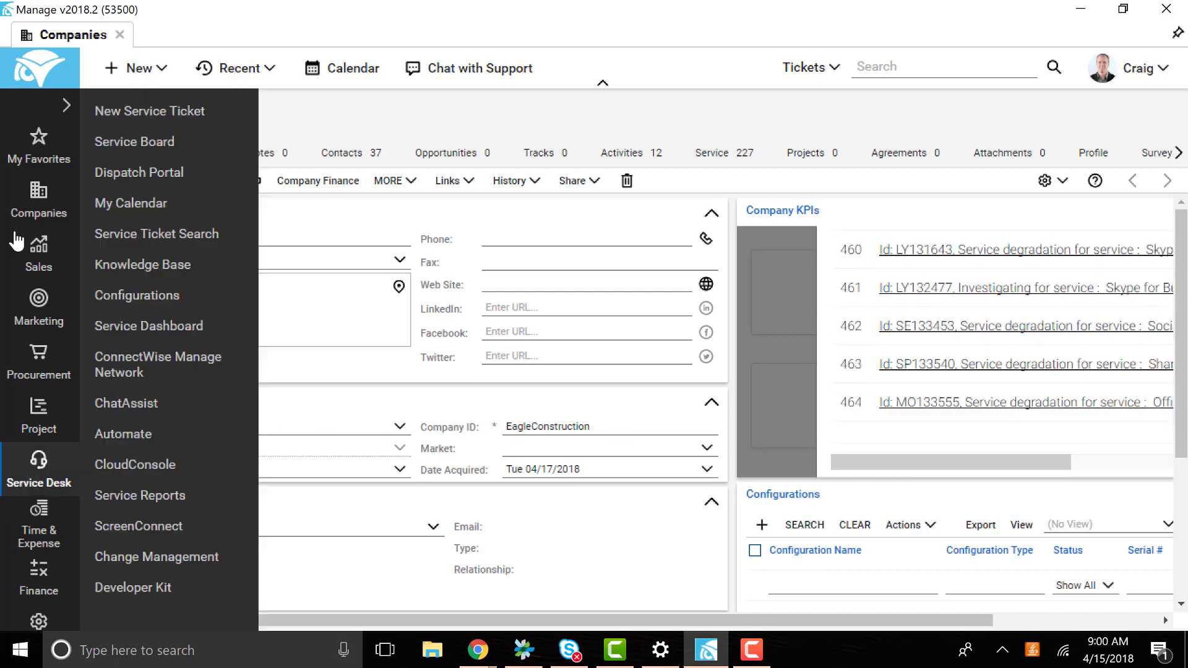